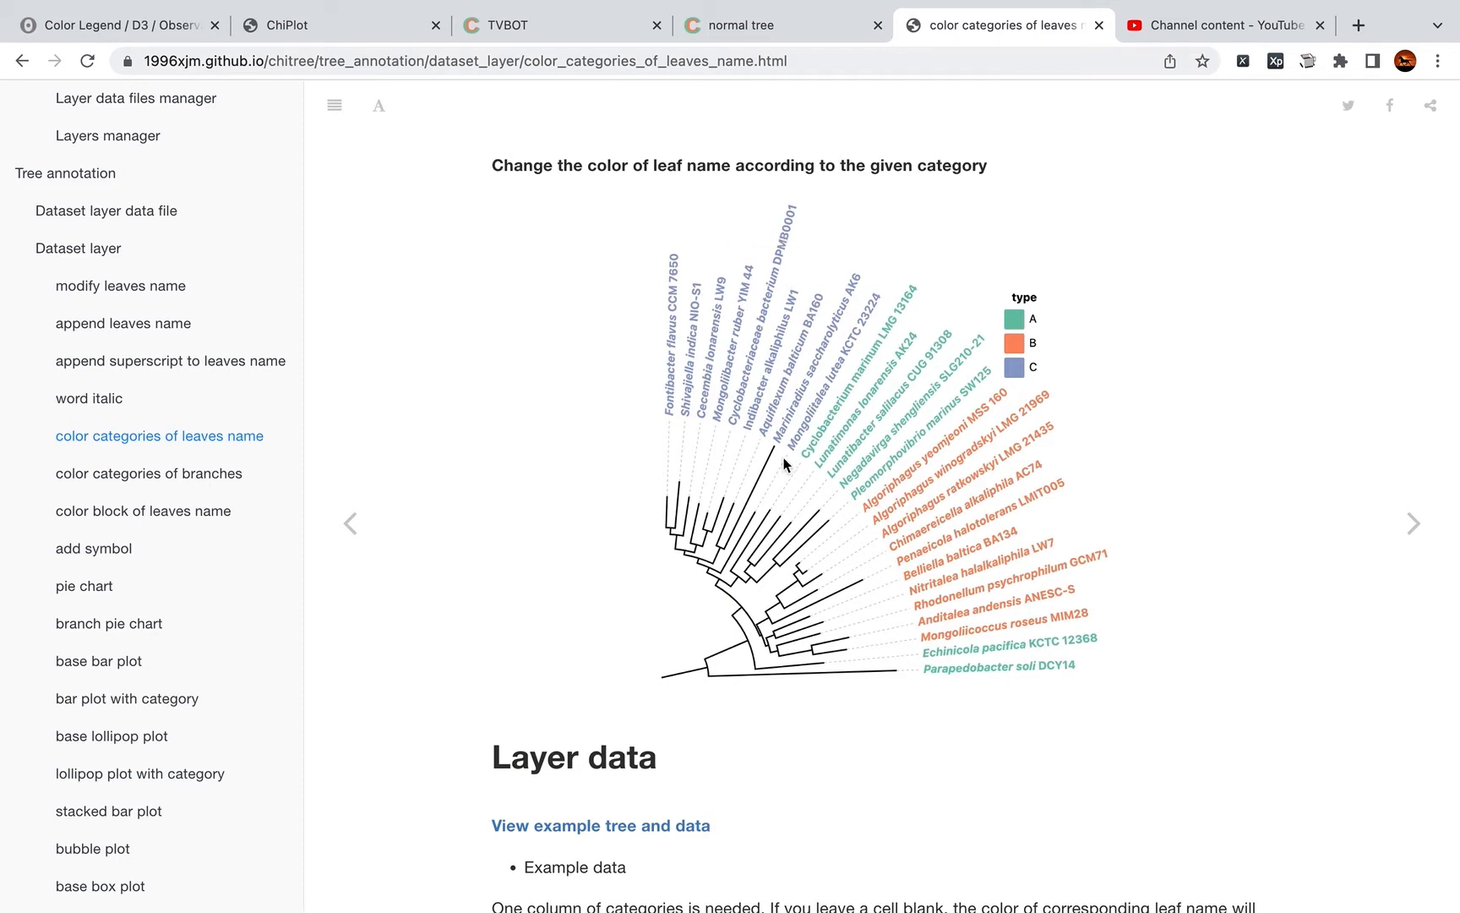
# Step: Review the example data table and TSV format required for color categories of leaf names
pyautogui.scroll(-2, 774, 475)
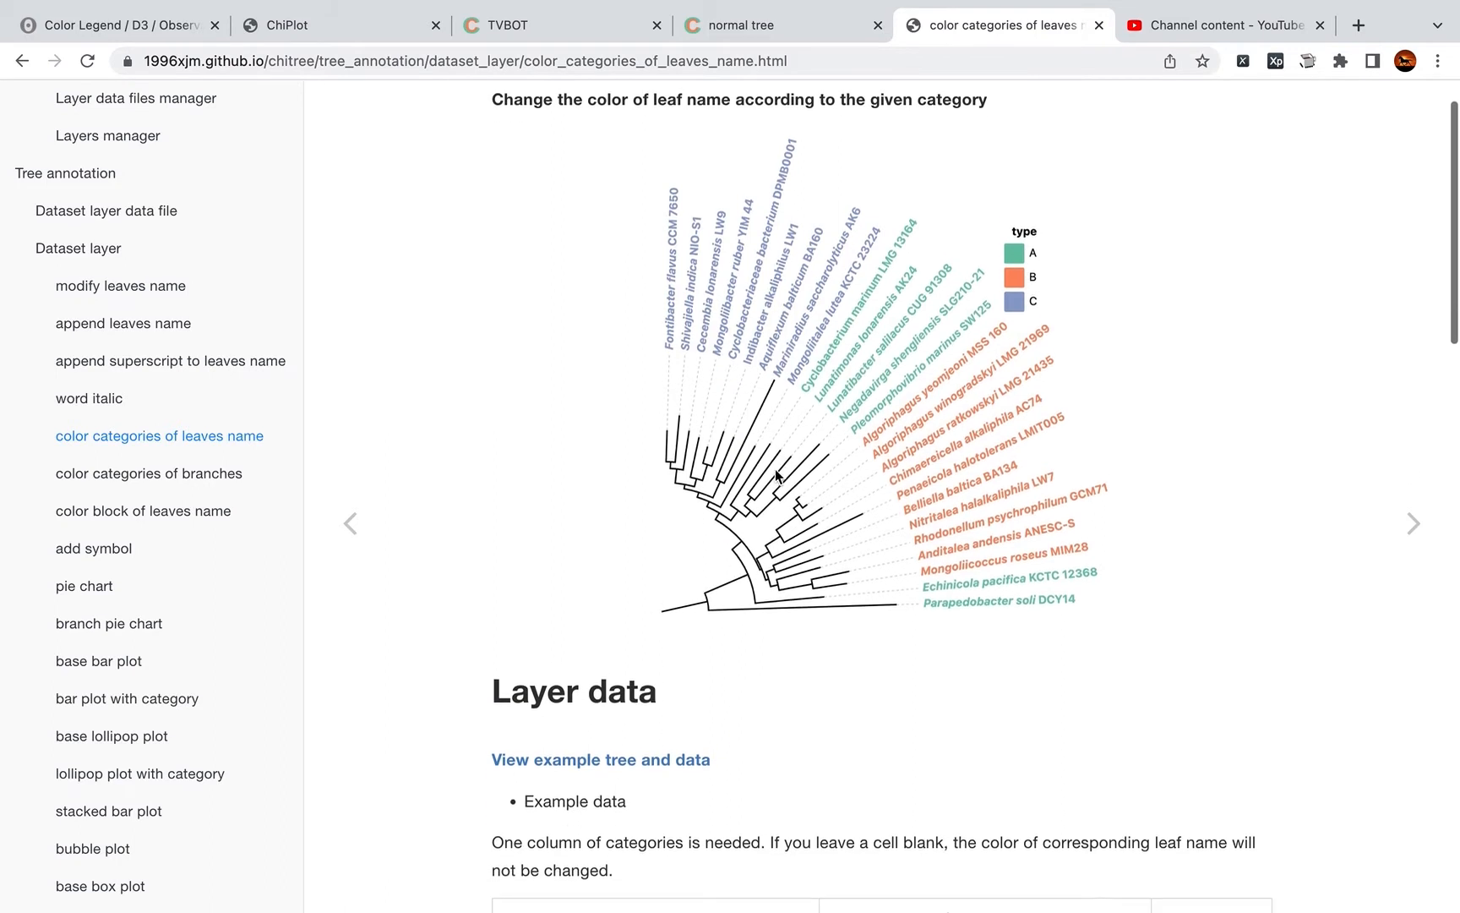
pyautogui.scroll(-6, 775, 476)
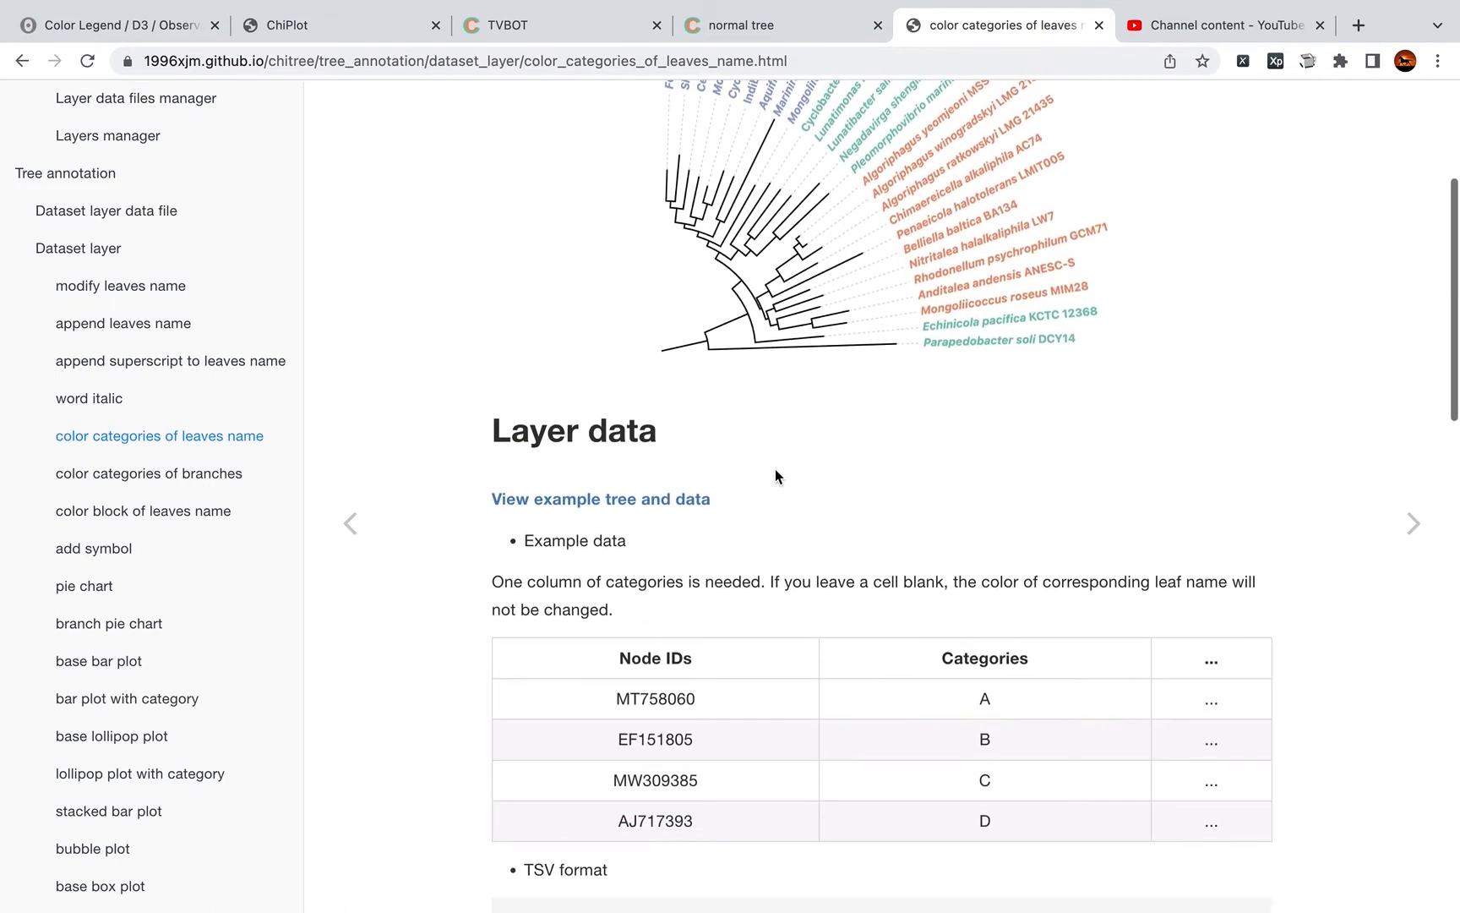
pyautogui.scroll(-1, 775, 469)
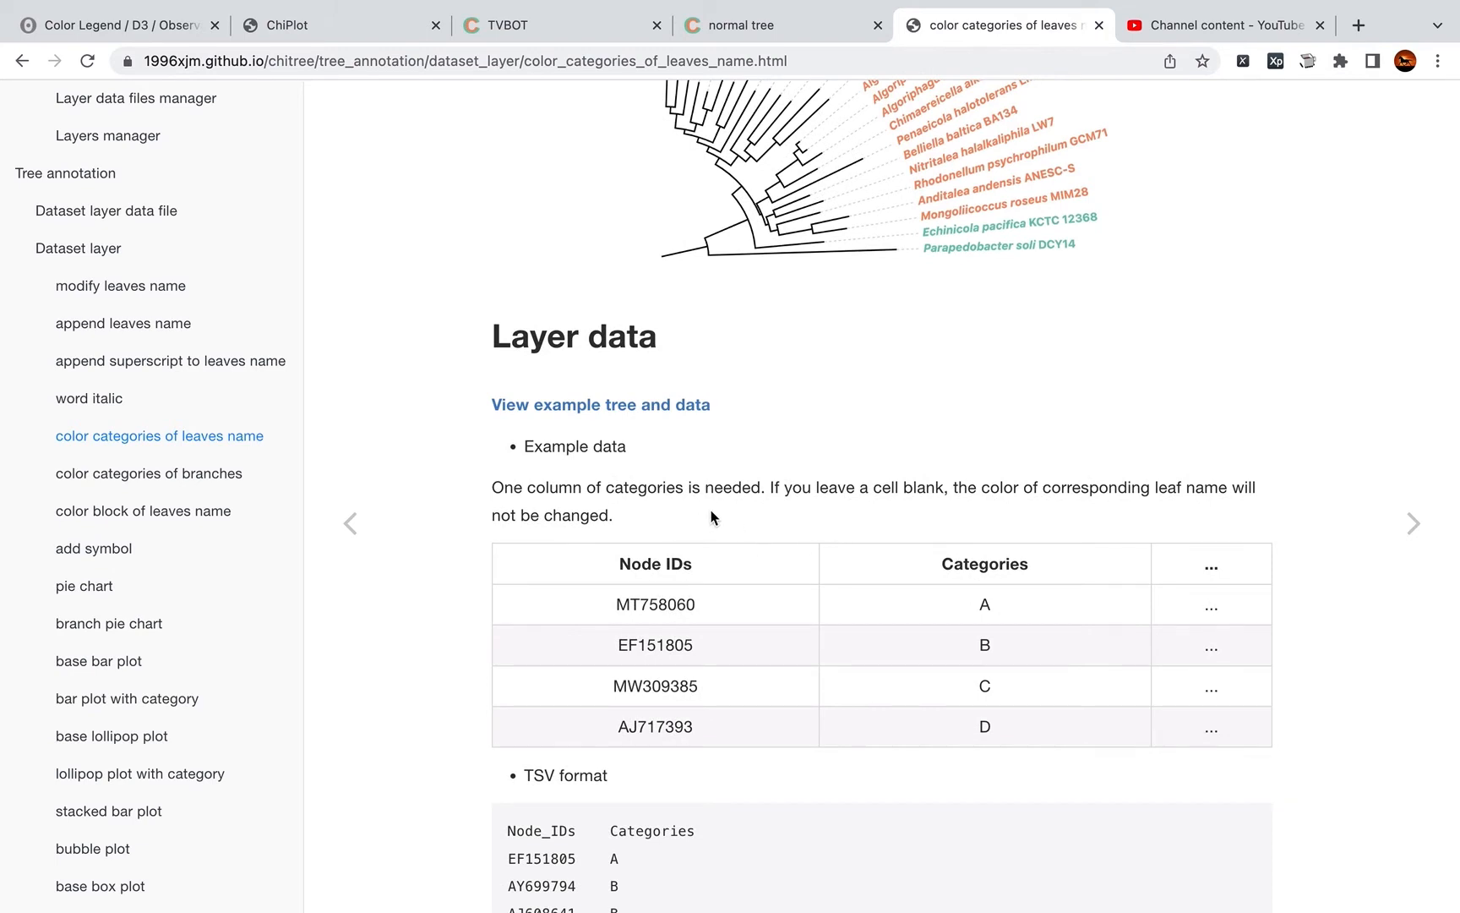
pyautogui.scroll(-2, 870, 505)
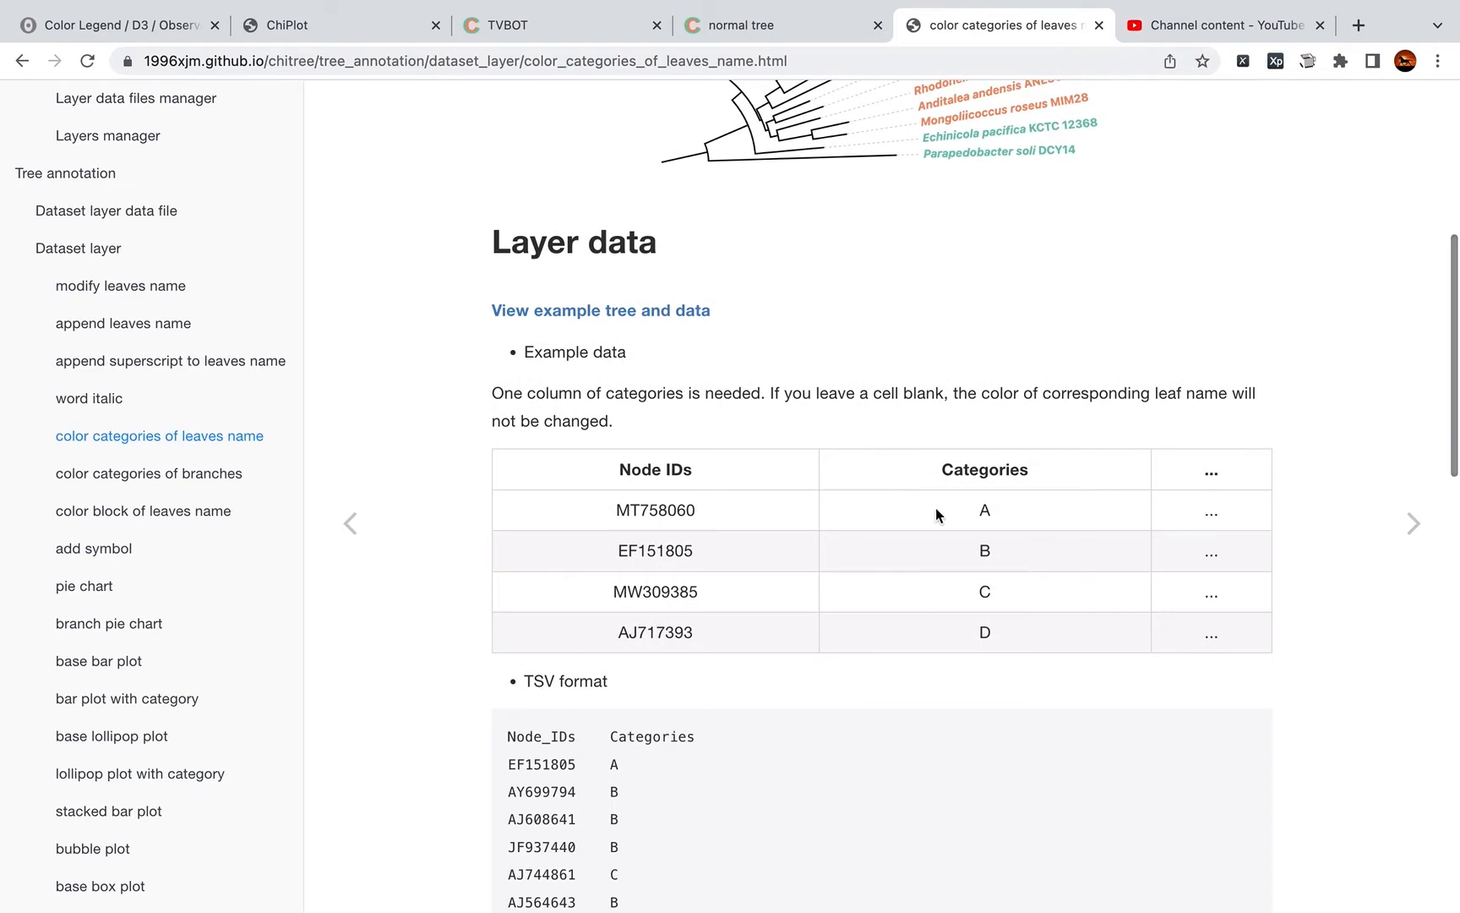
pyautogui.scroll(-5, 928, 564)
pyautogui.scroll(-1, 927, 561)
pyautogui.scroll(2, 928, 561)
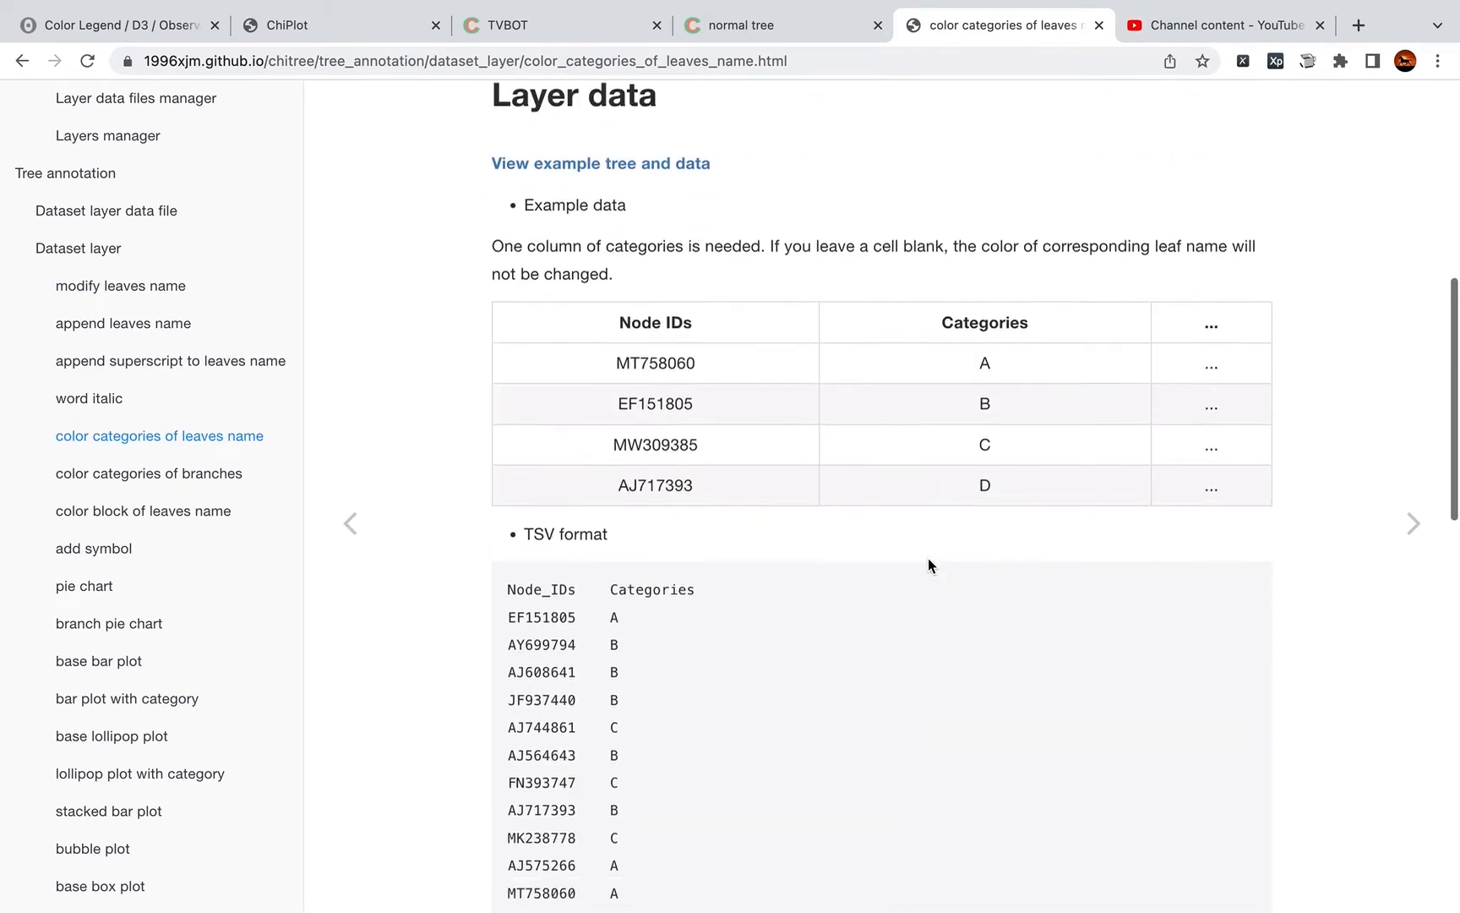
pyautogui.scroll(-12, 928, 561)
pyautogui.scroll(14, 927, 564)
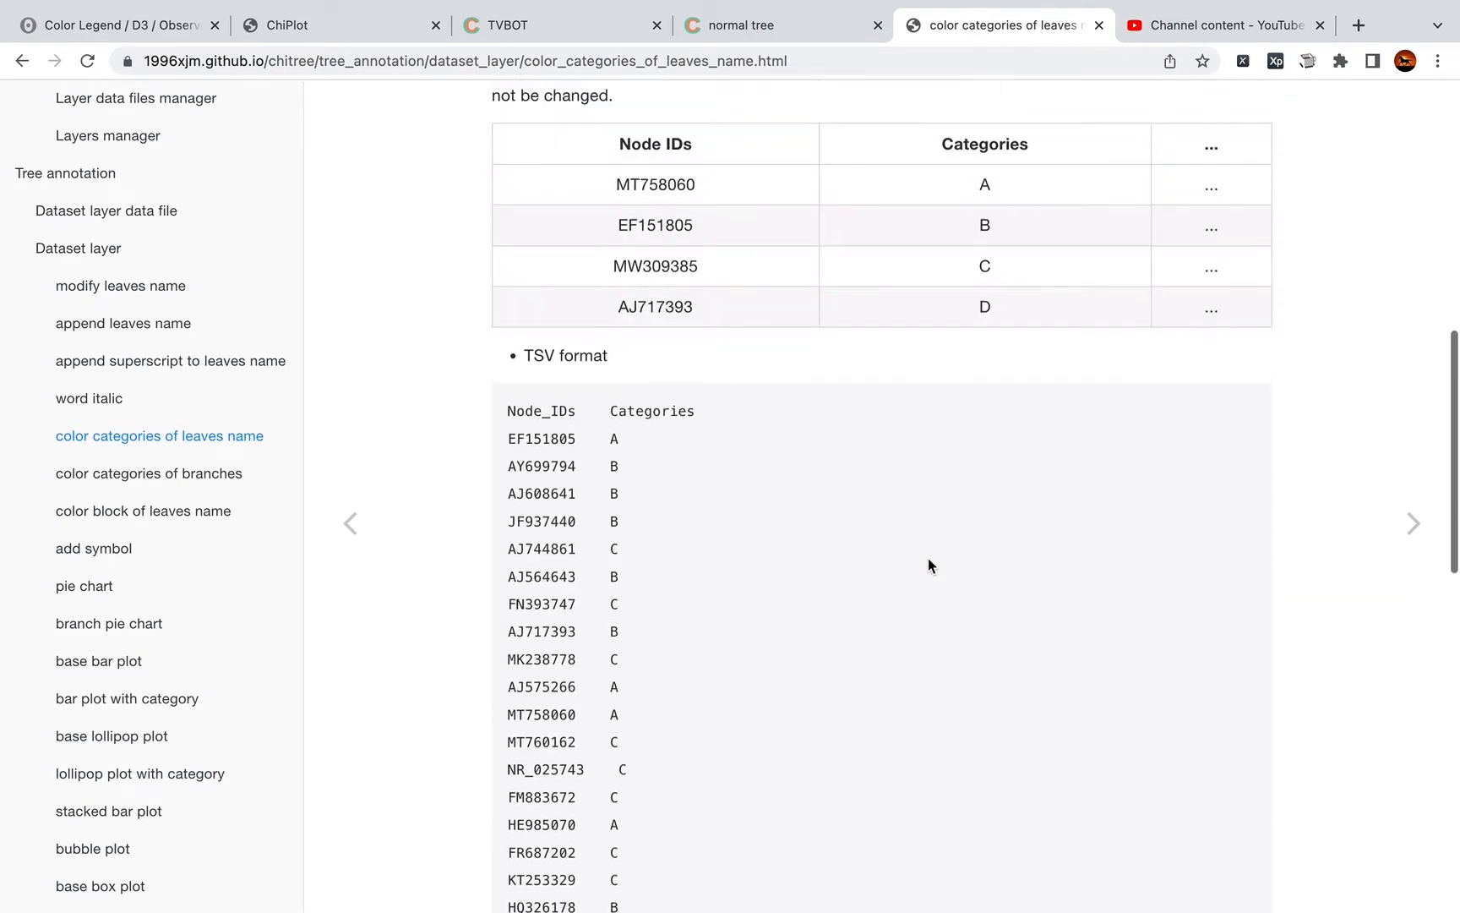
# Step: Open the Normal layout tree from the TVBOT page and copy its leaf IDs
pyautogui.hotkey('ctrl', 'Left')
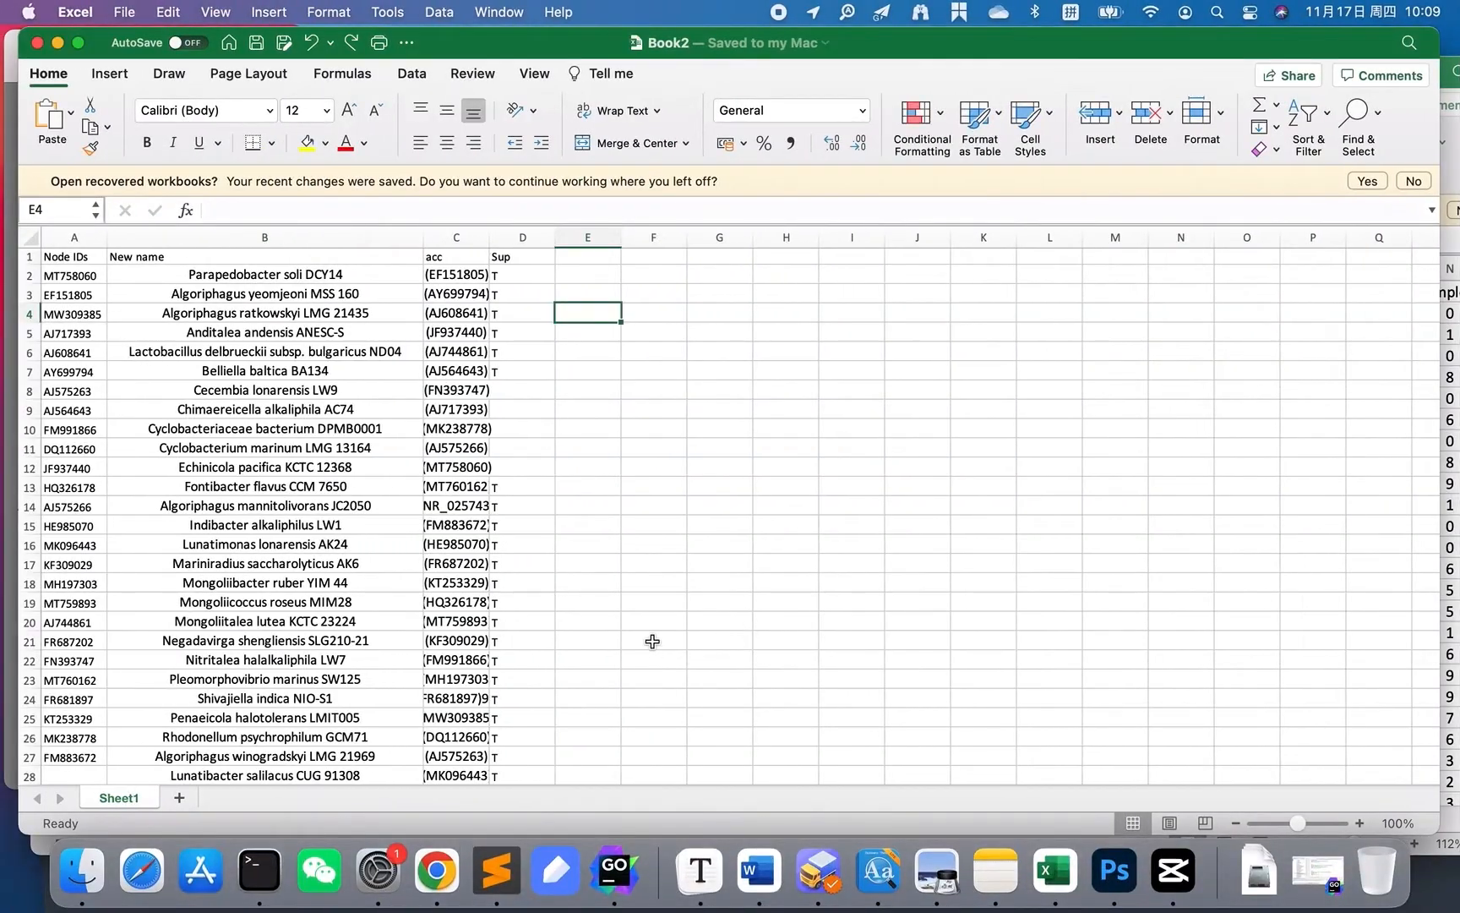
pyautogui.hotkey('ctrl', 'Right')
pyautogui.click(518, 25)
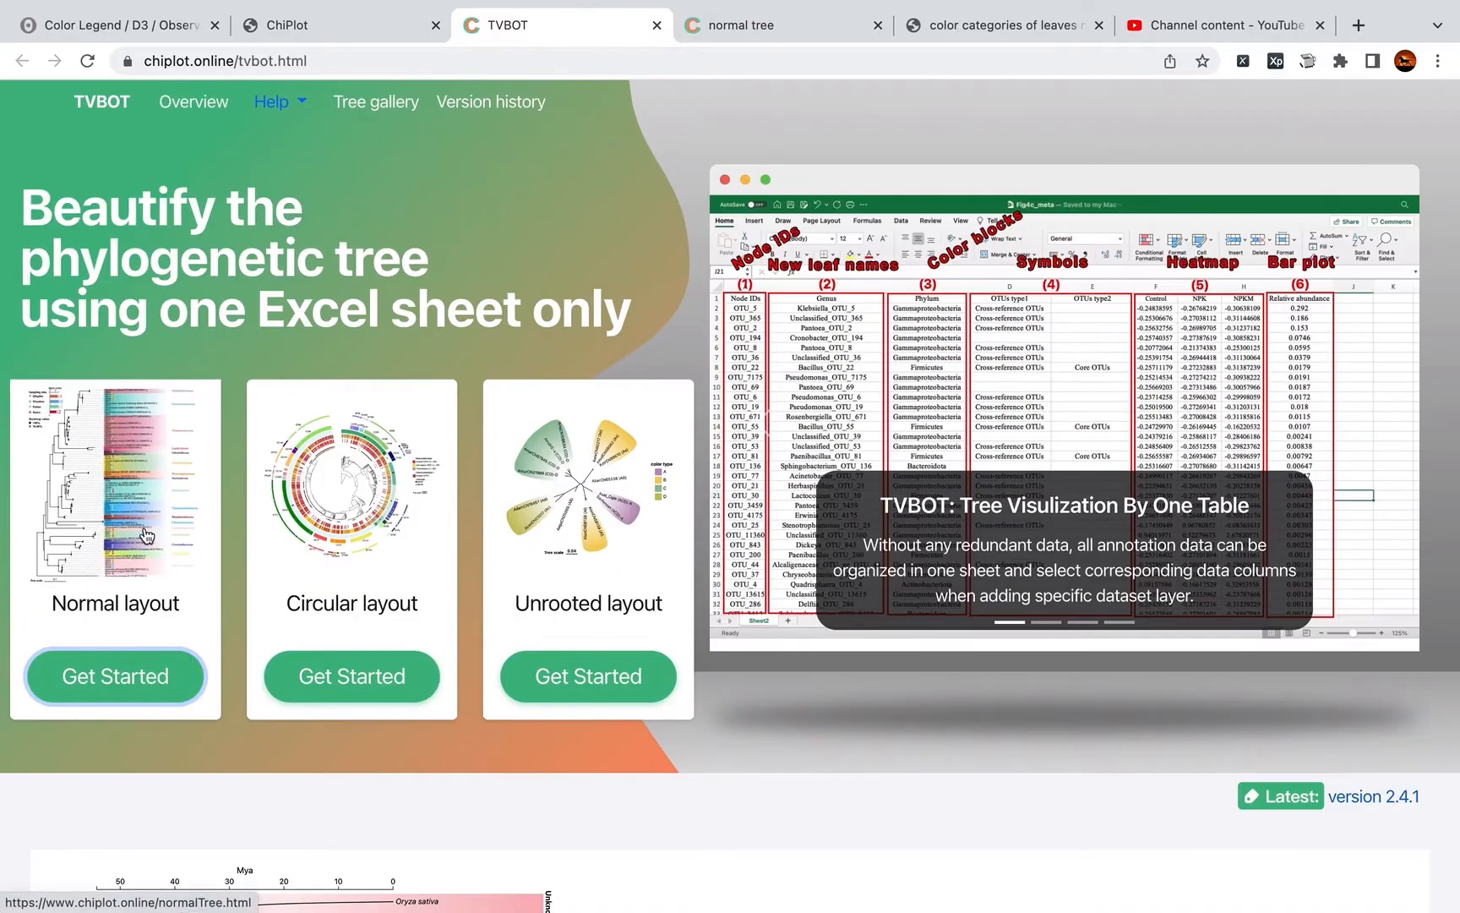
pyautogui.click(145, 533)
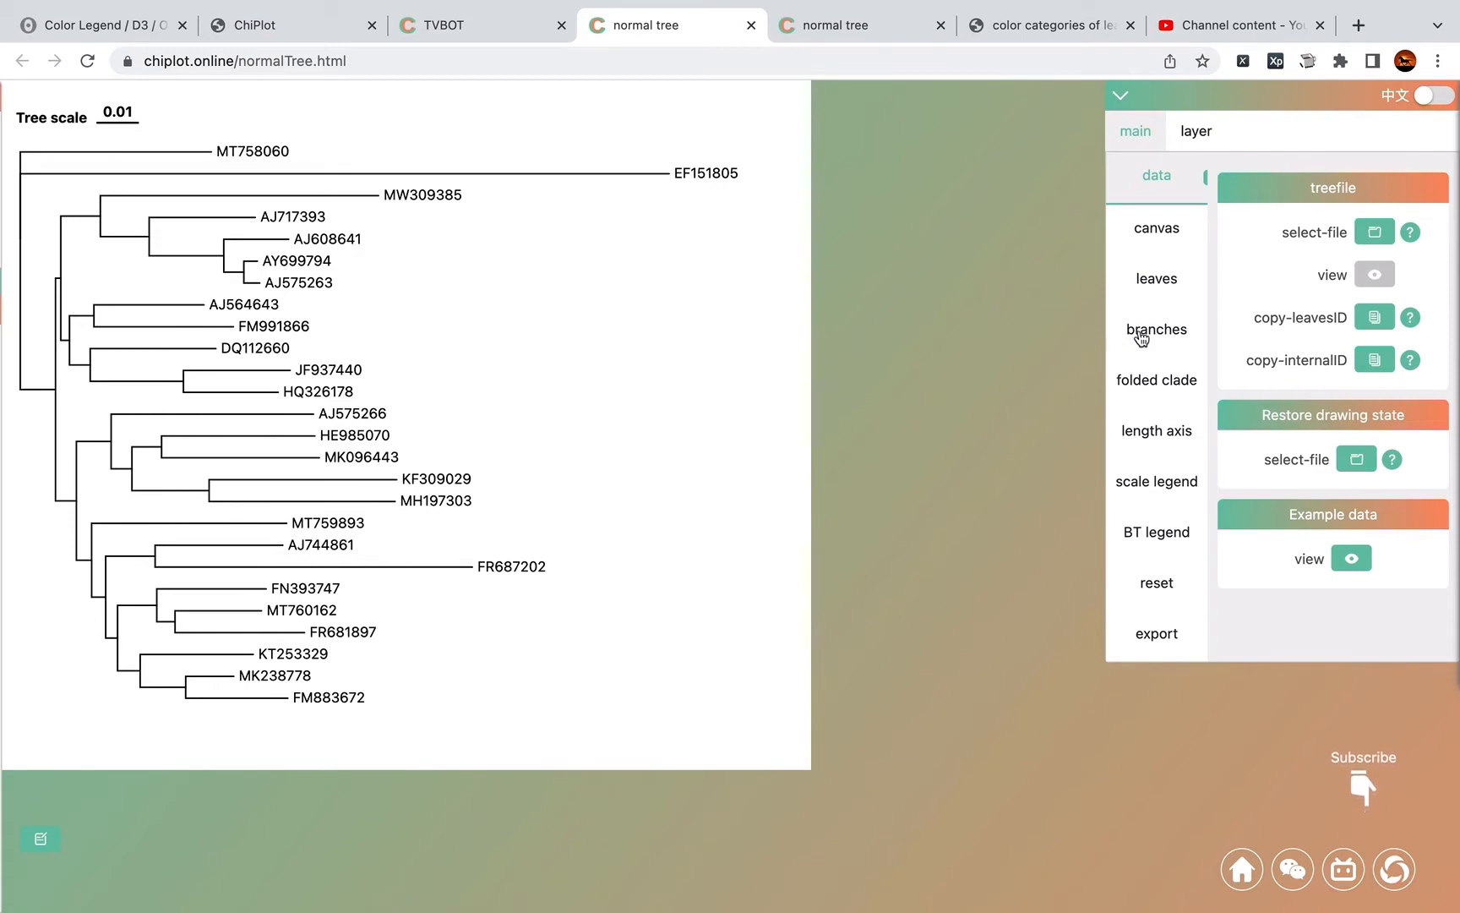
pyautogui.moveTo(258, 154)
pyautogui.click(1375, 320)
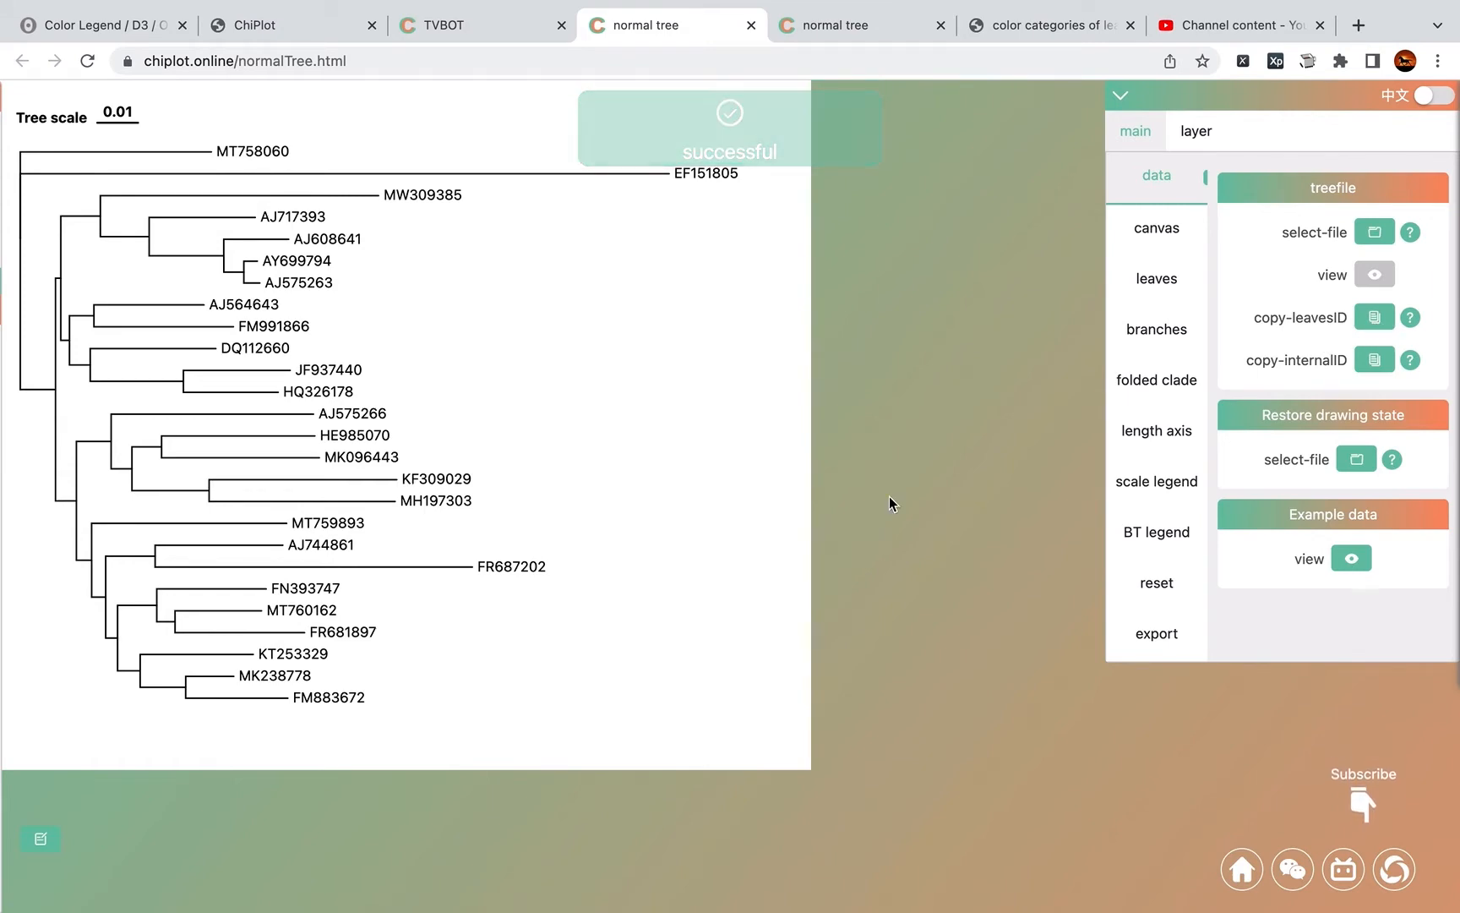
# Step: Switch to Book2 in Excel, clear all existing data from Sheet1 and save the workbook
pyautogui.hotkey('ctrl', 'Left')
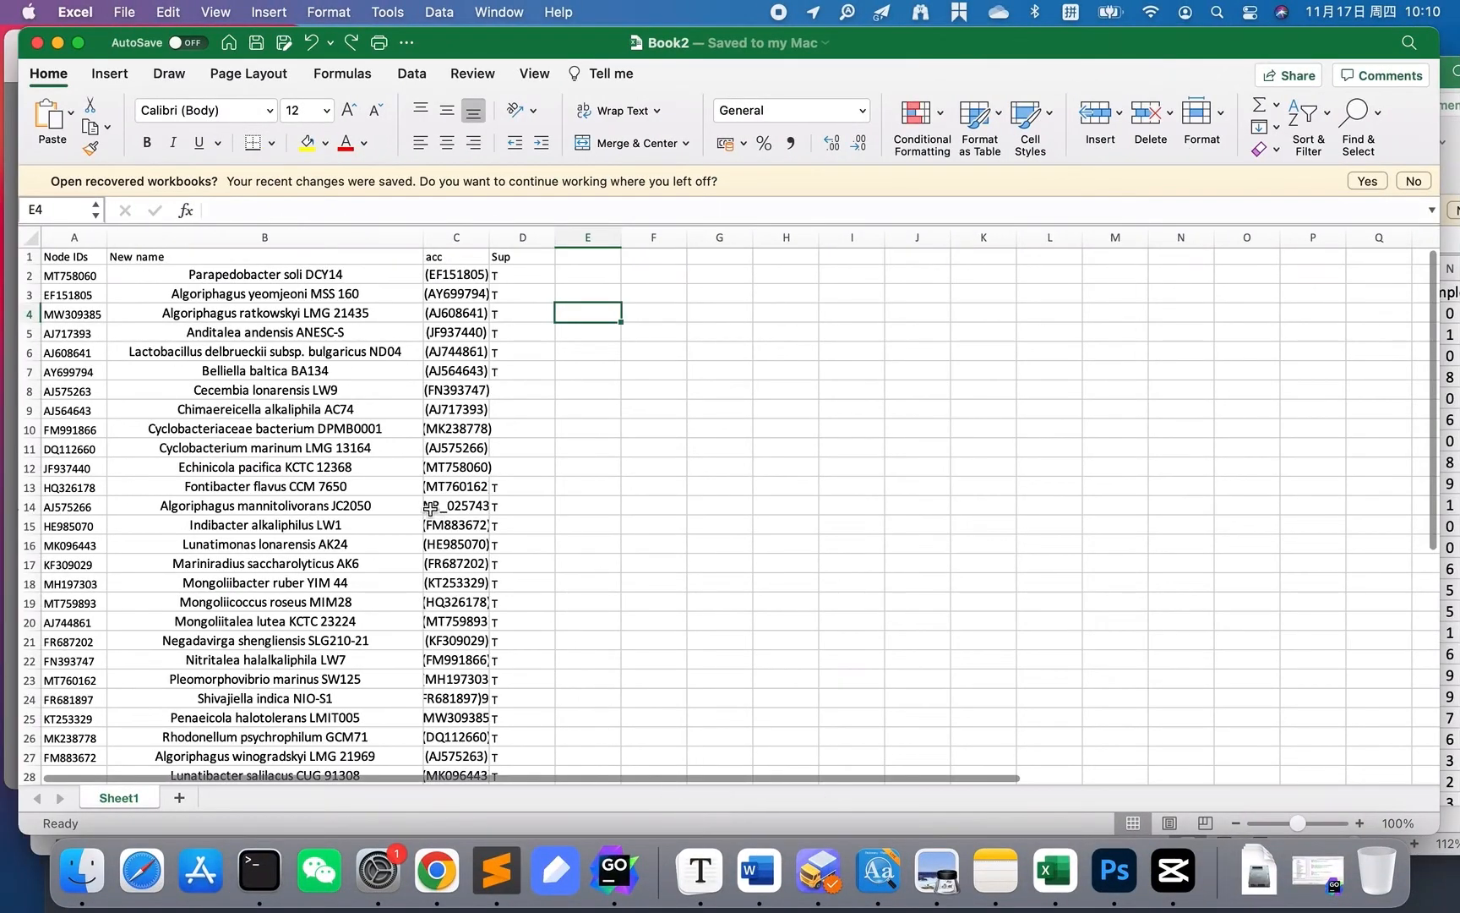
pyautogui.click(430, 507)
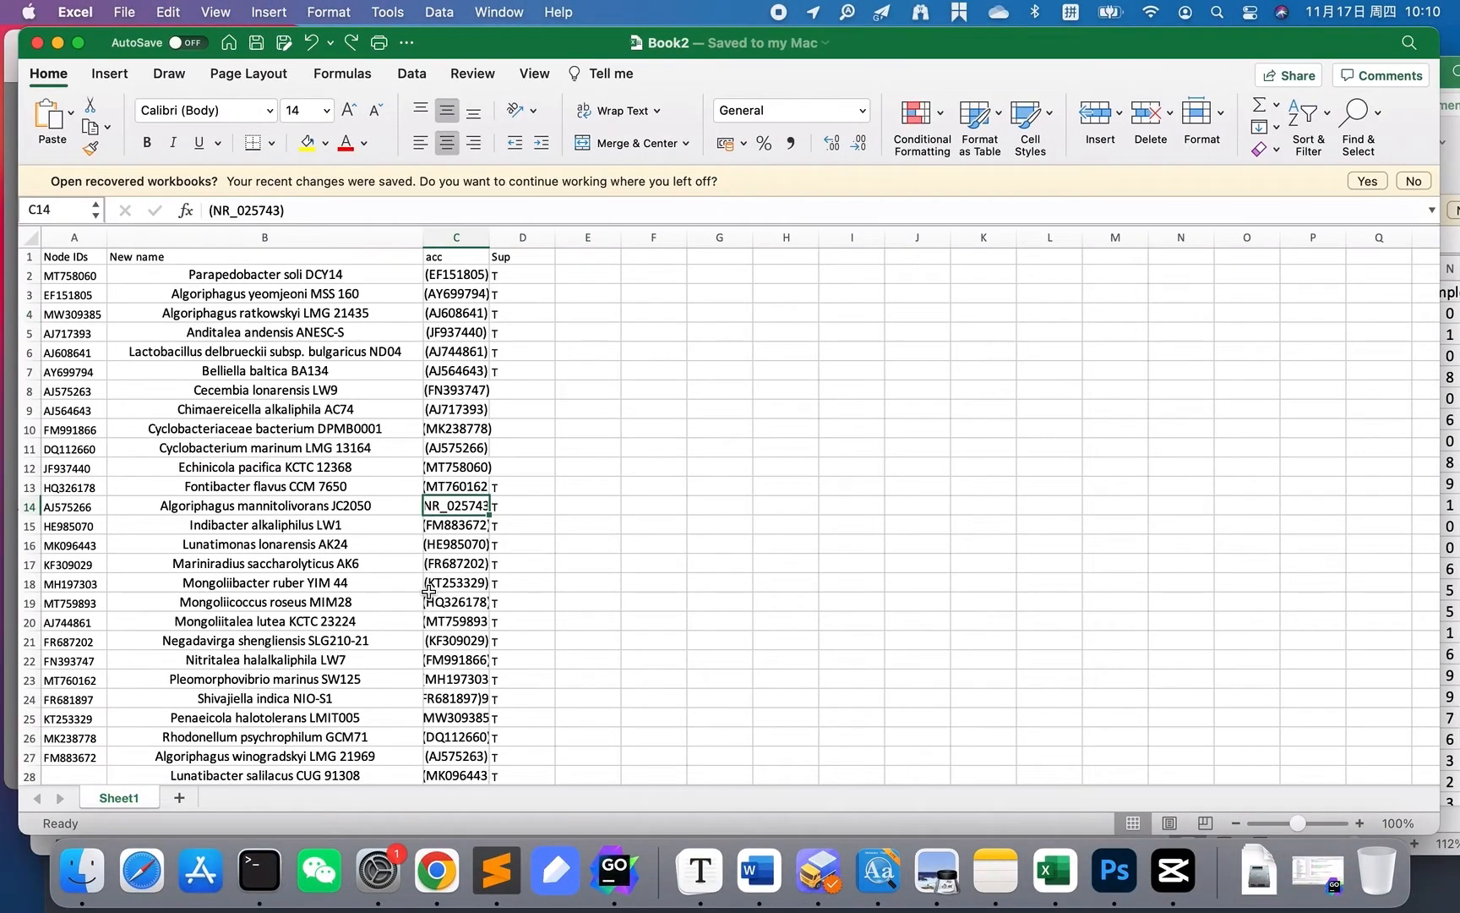
pyautogui.press('super+a')
pyautogui.press('BackSpace')
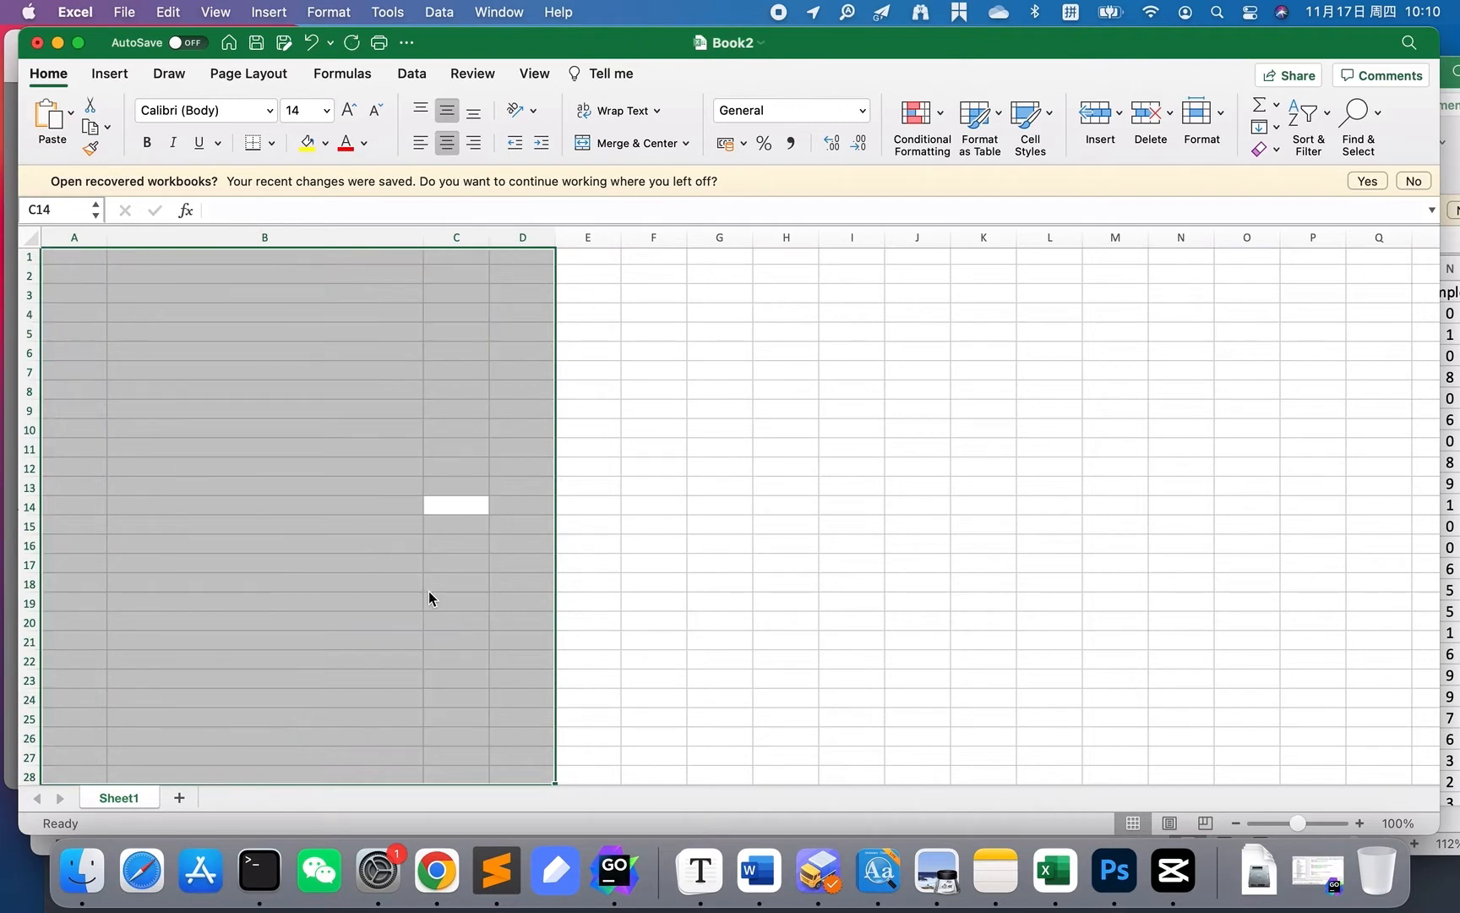
pyautogui.click(503, 583)
pyautogui.press('super+x')
pyautogui.press('super+s')
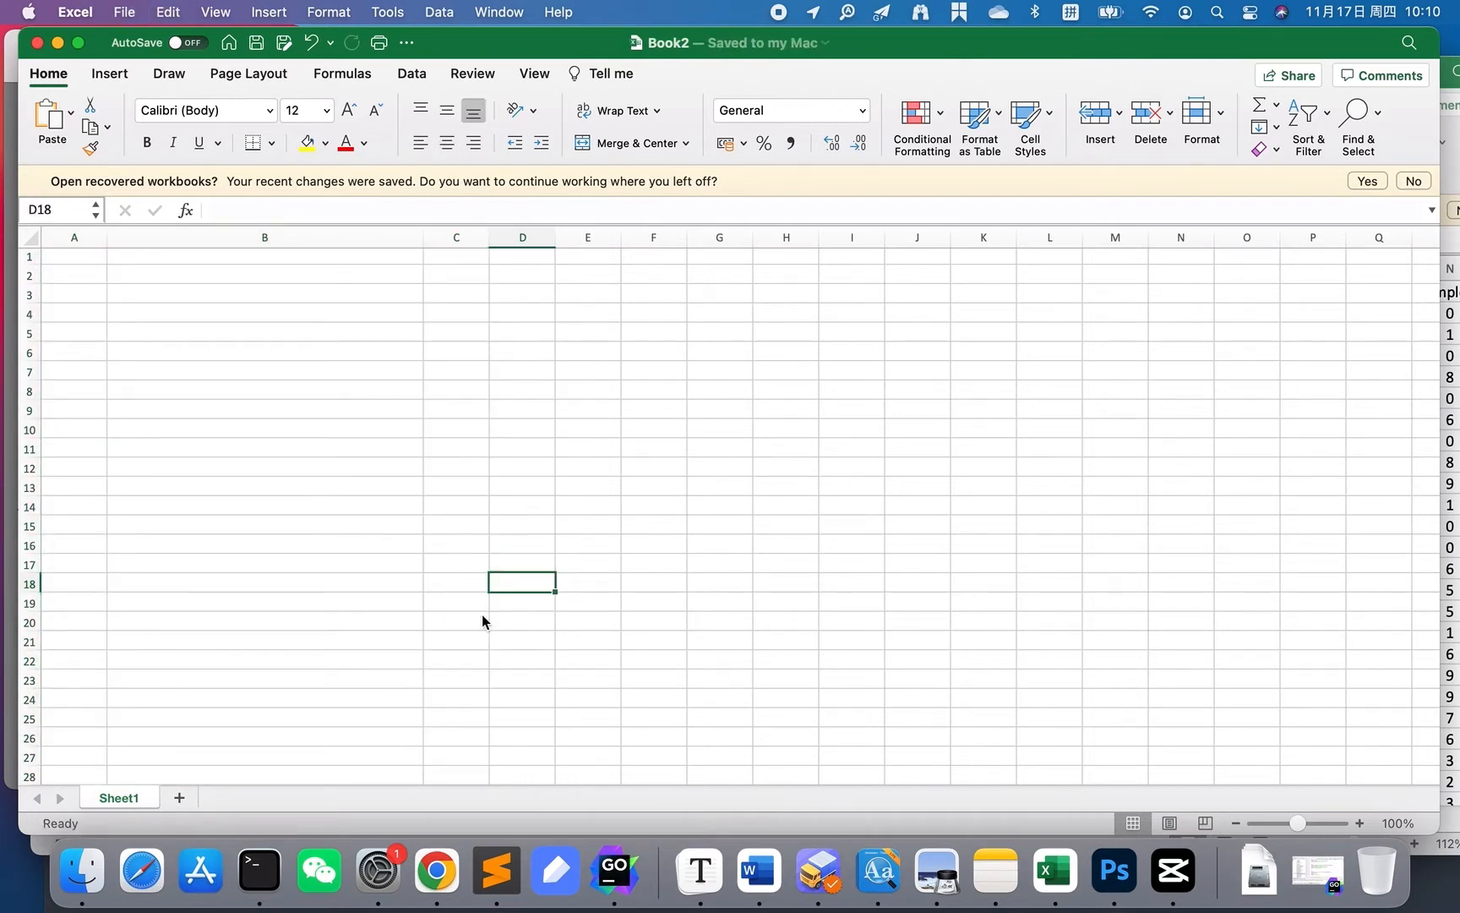
# Step: Enter the column header "Node IDs" in cell A1
pyautogui.click(85, 260)
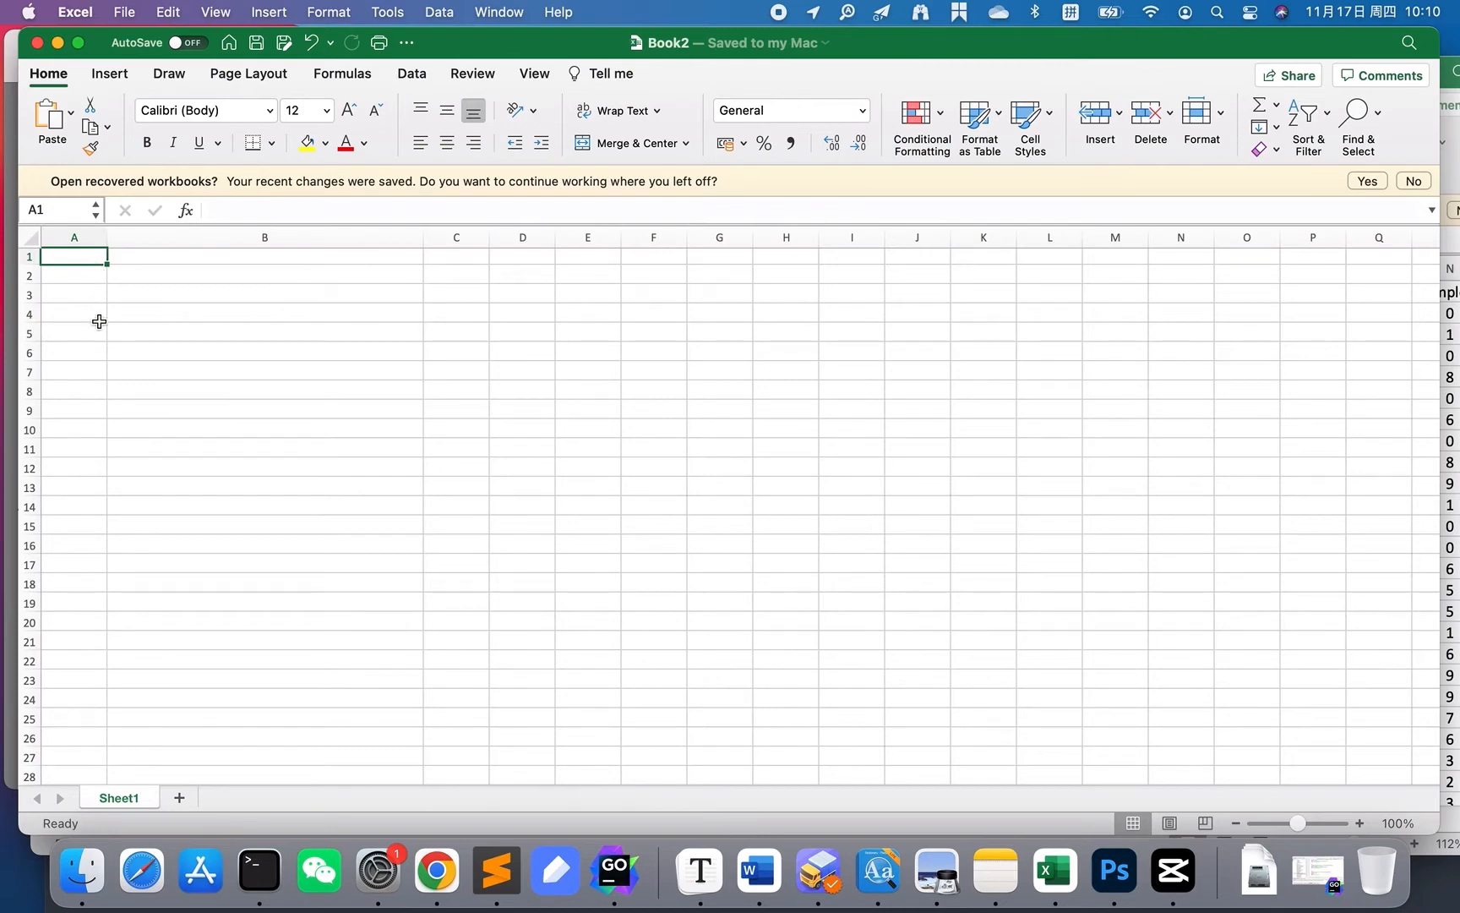
pyautogui.write('Nod')
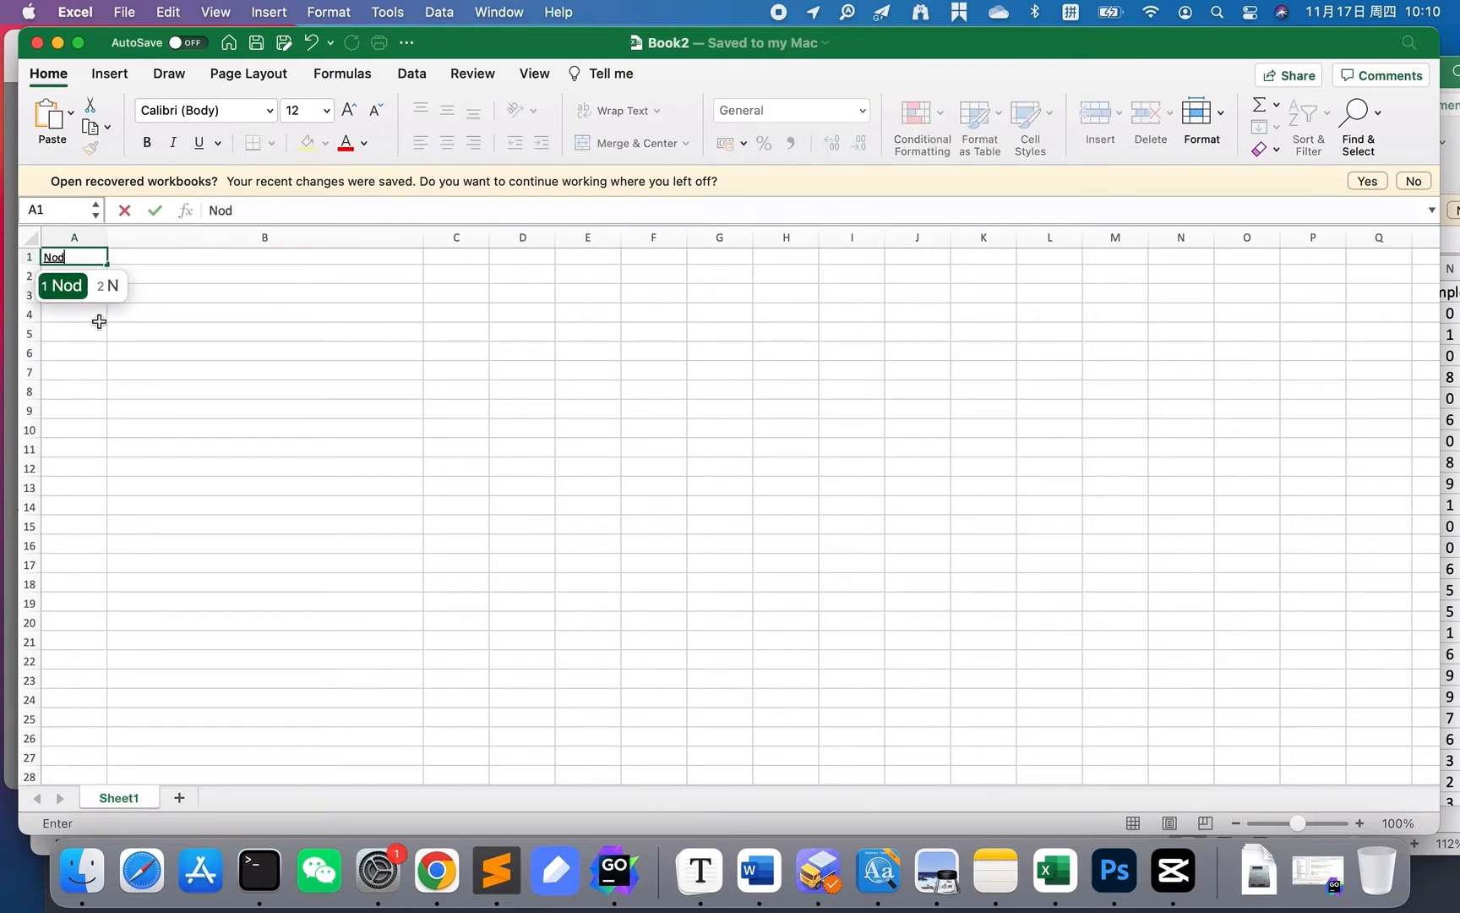
pyautogui.write('e IDs')
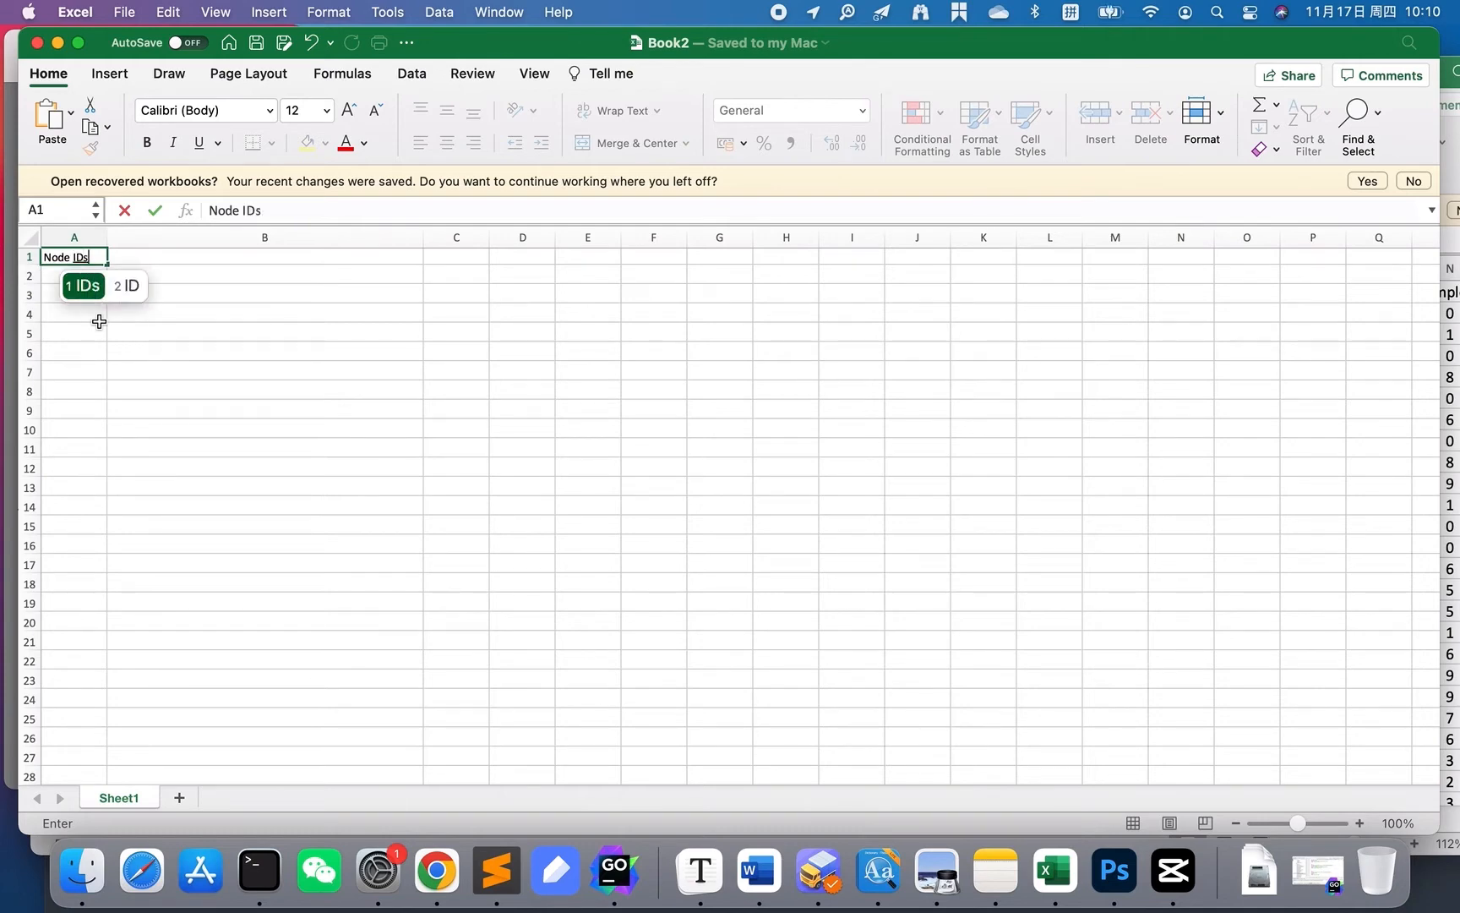
pyautogui.press('shift')
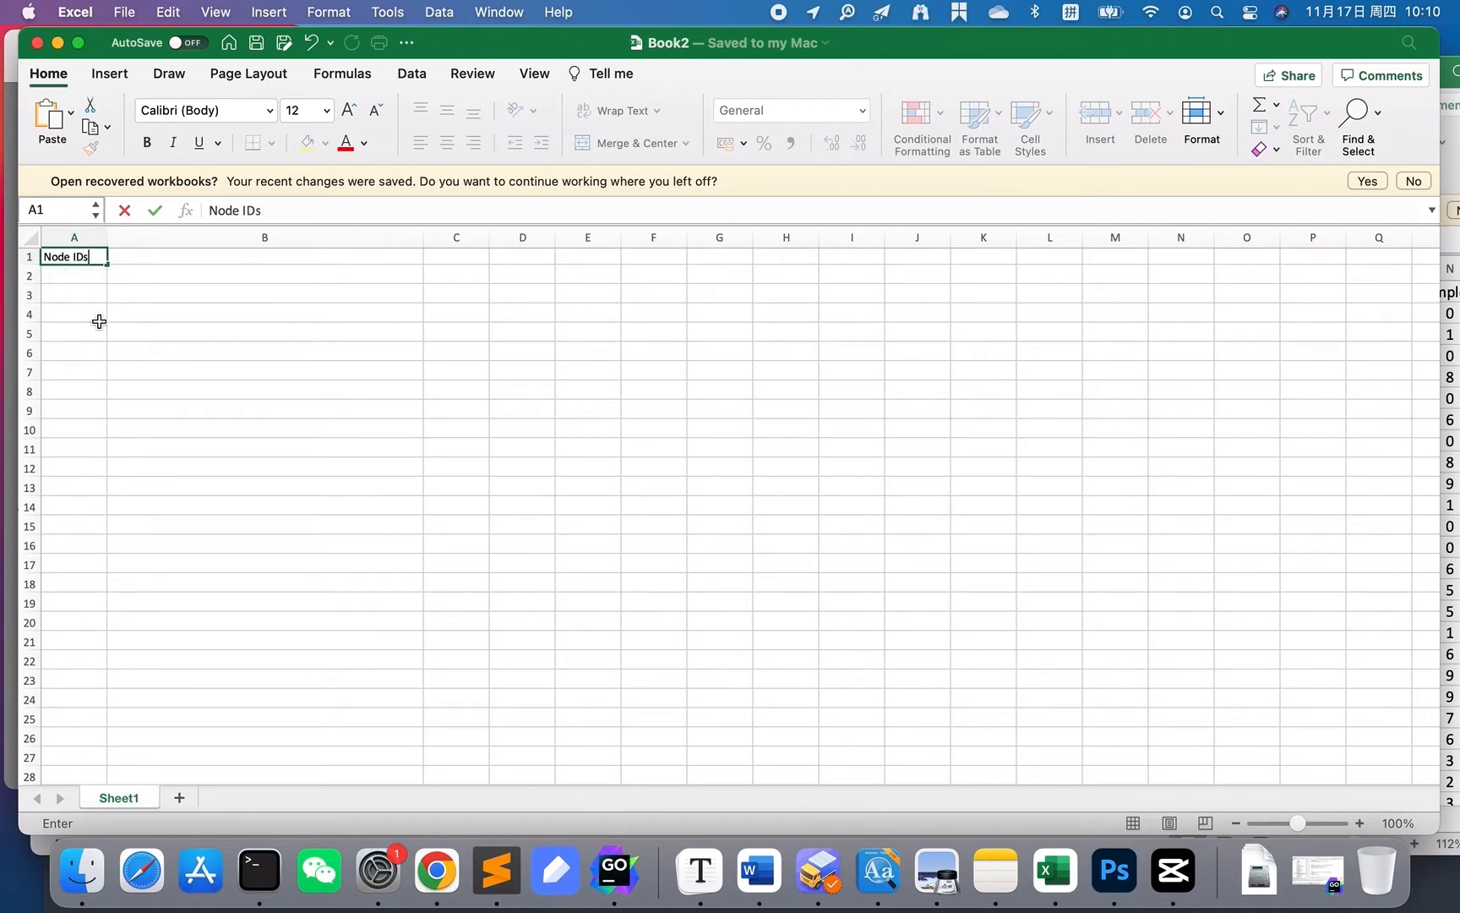
pyautogui.write('s')
pyautogui.click(97, 278)
pyautogui.press('super+c')
pyautogui.click(98, 260)
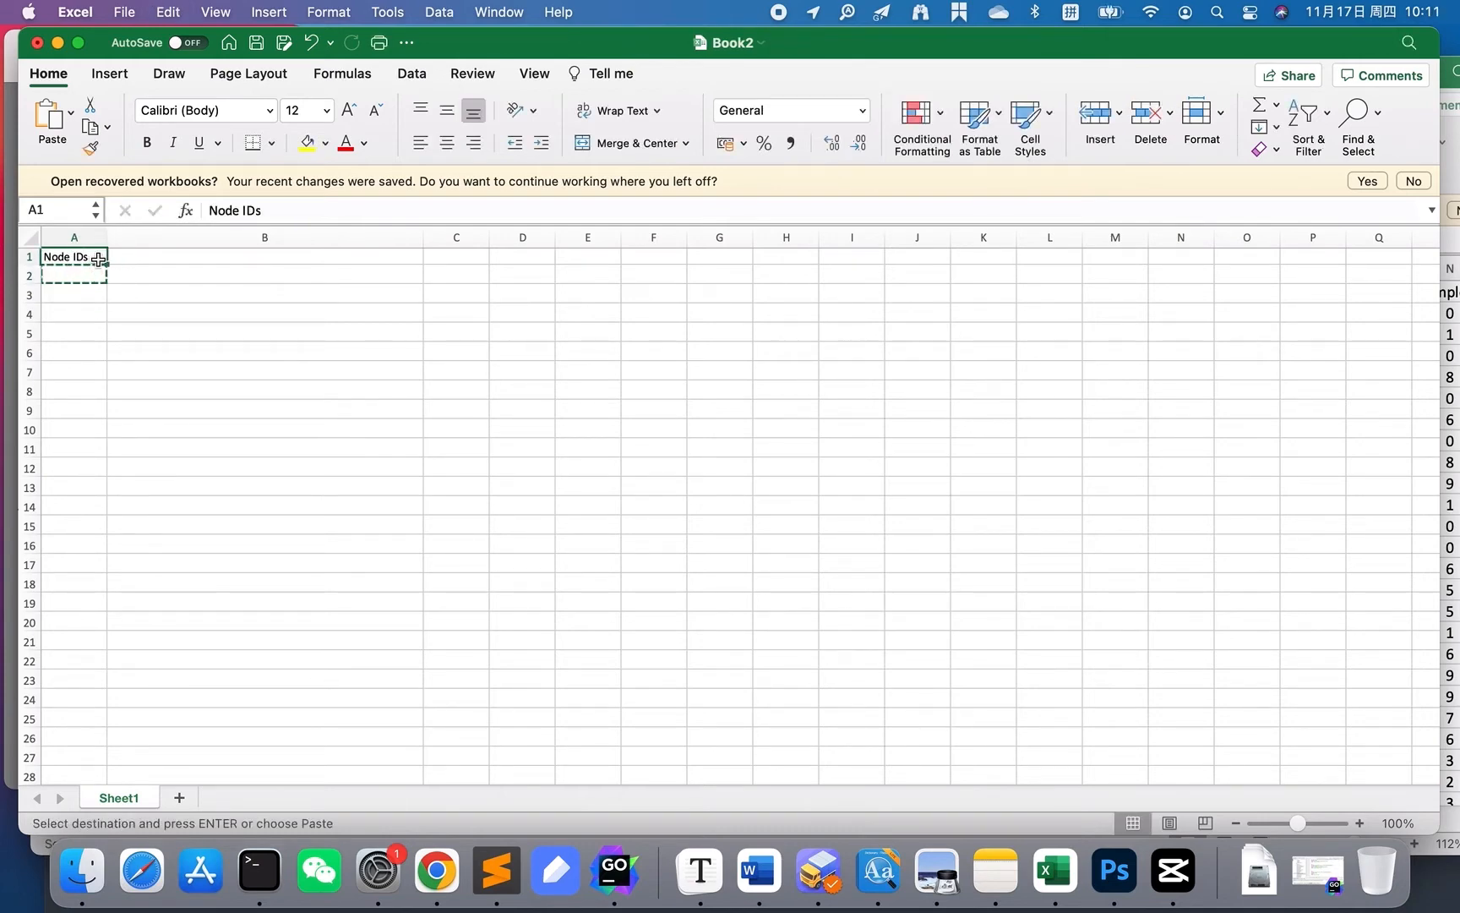
pyautogui.press('Escape')
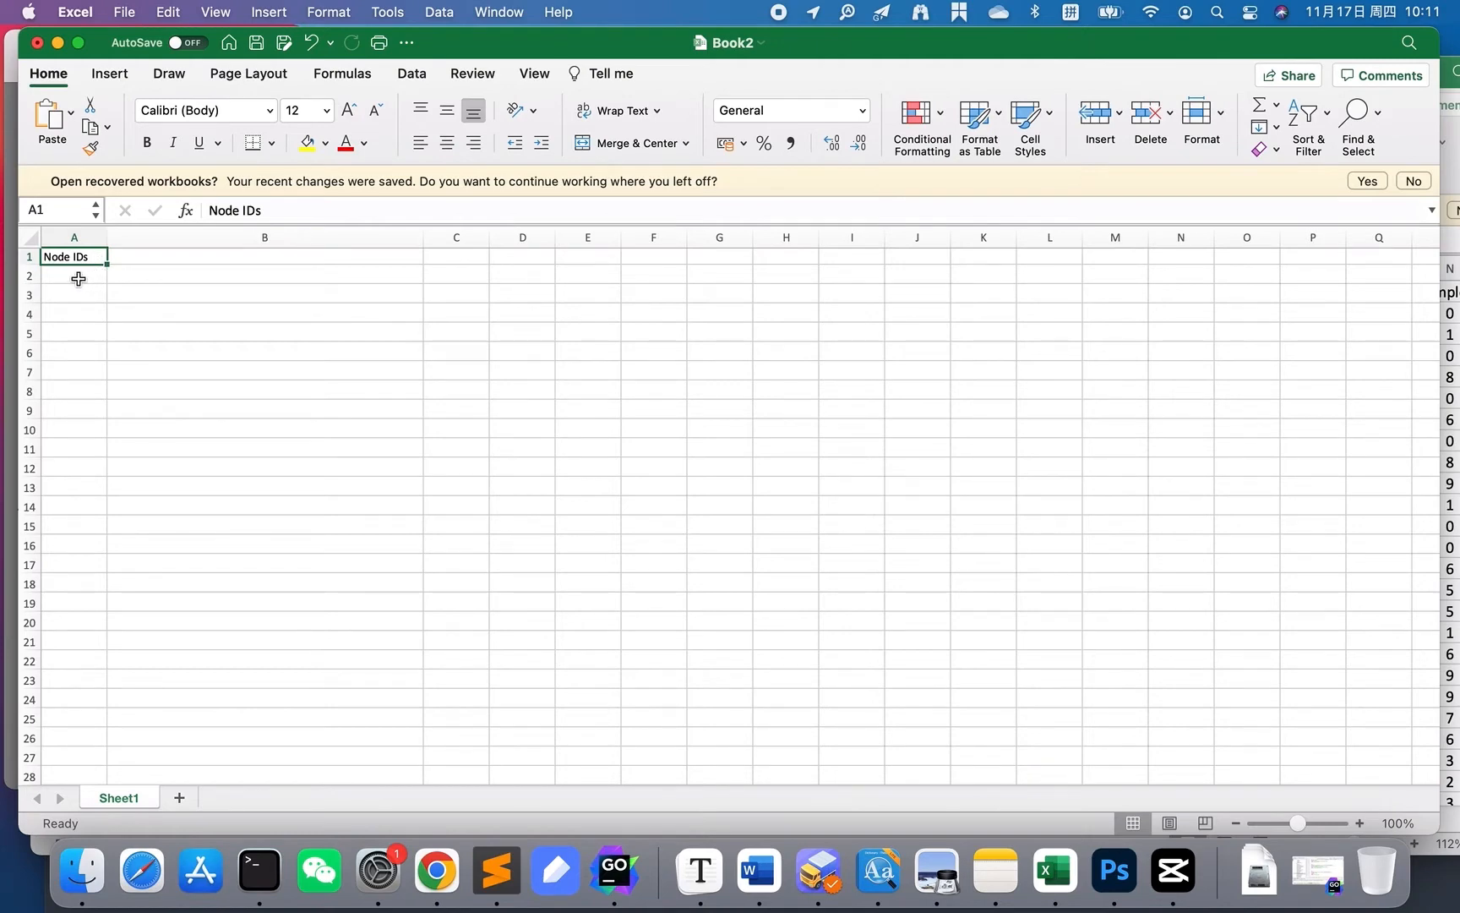
# Step: Paste the copied leaf IDs into column A starting at cell A2
pyautogui.click(78, 279)
pyautogui.press('super+v')
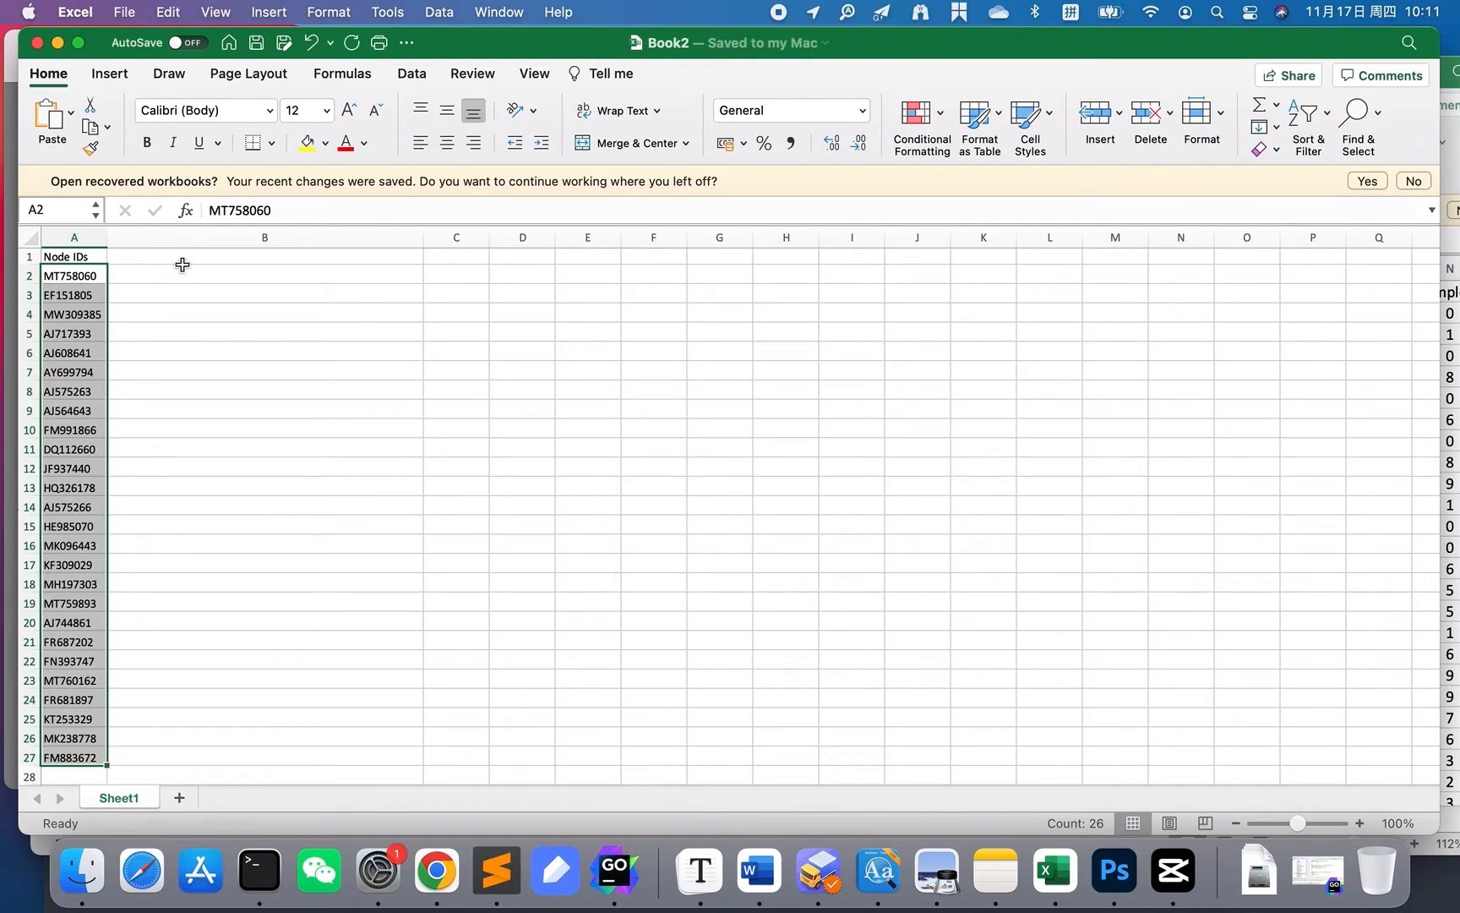
pyautogui.click(182, 265)
pyautogui.hotkey('ctrl', 'Right')
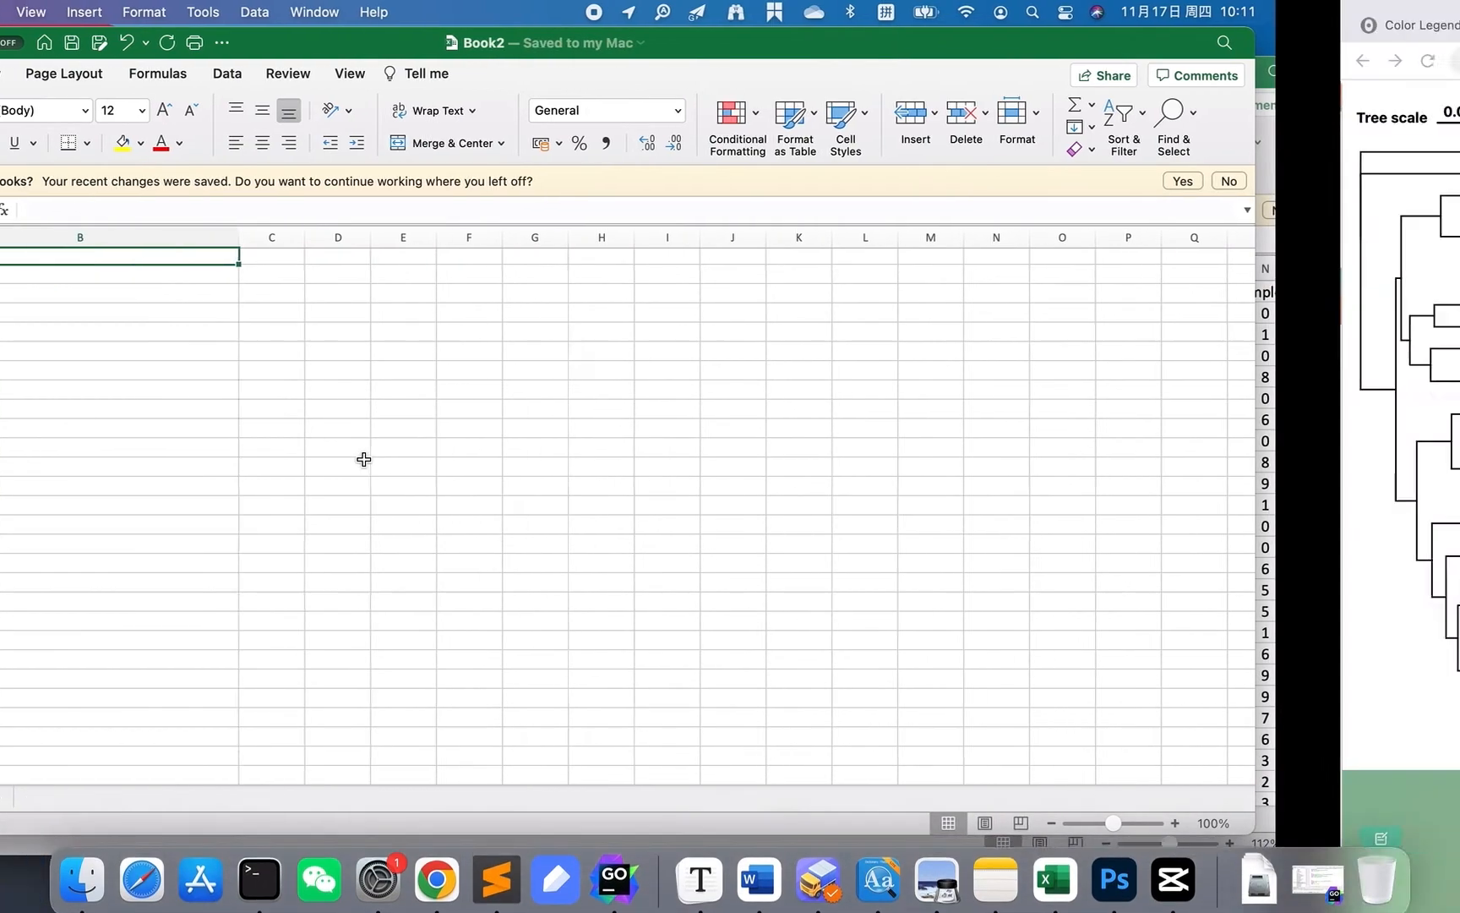
pyautogui.hotkey('ctrl', 'Left')
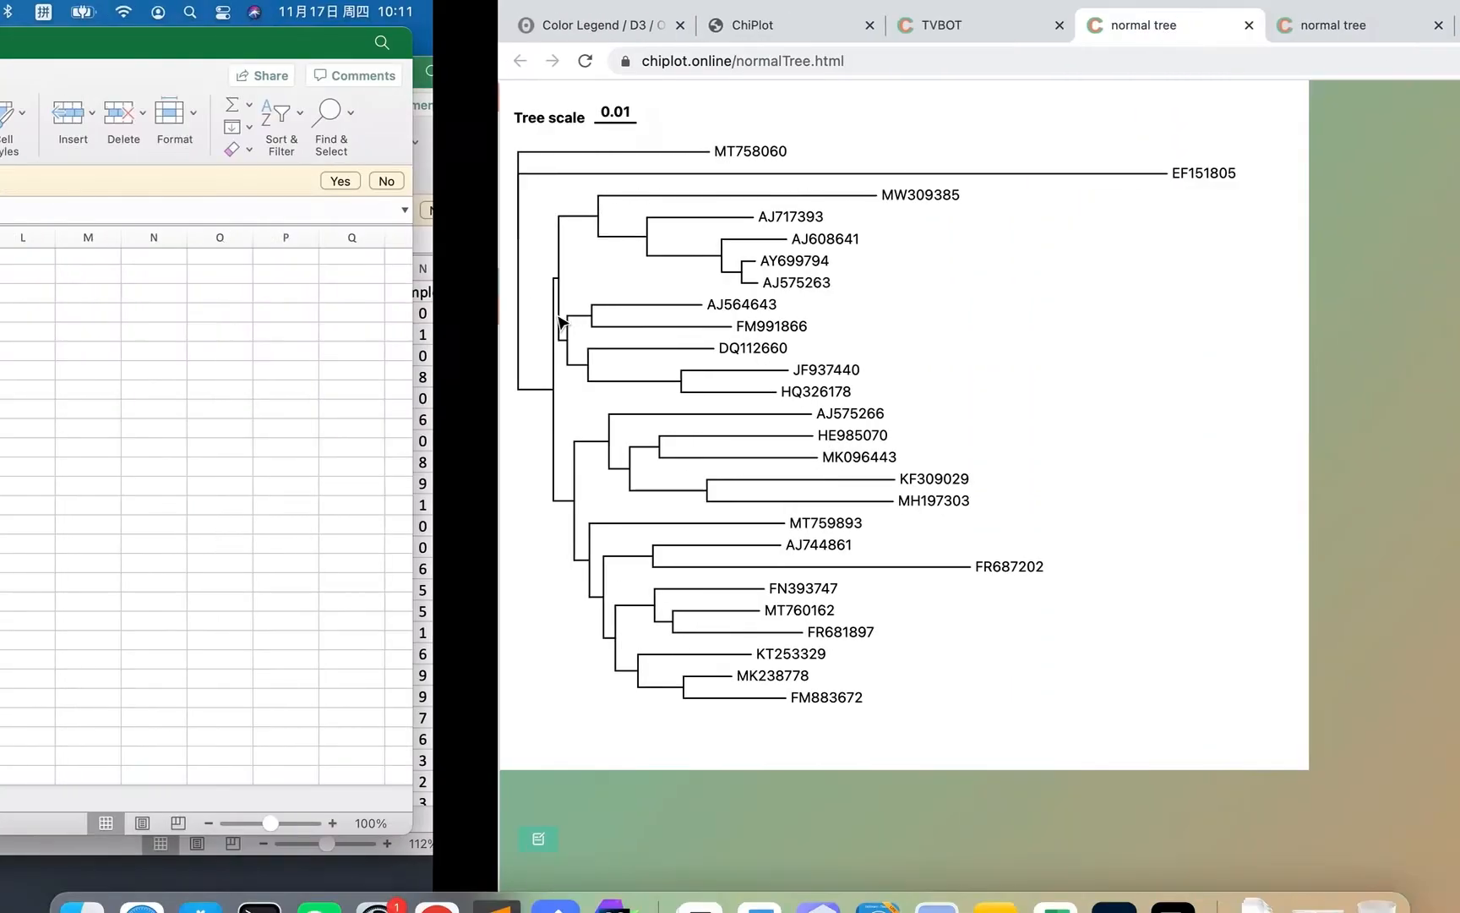
pyautogui.hotkey('ctrl', 'Right')
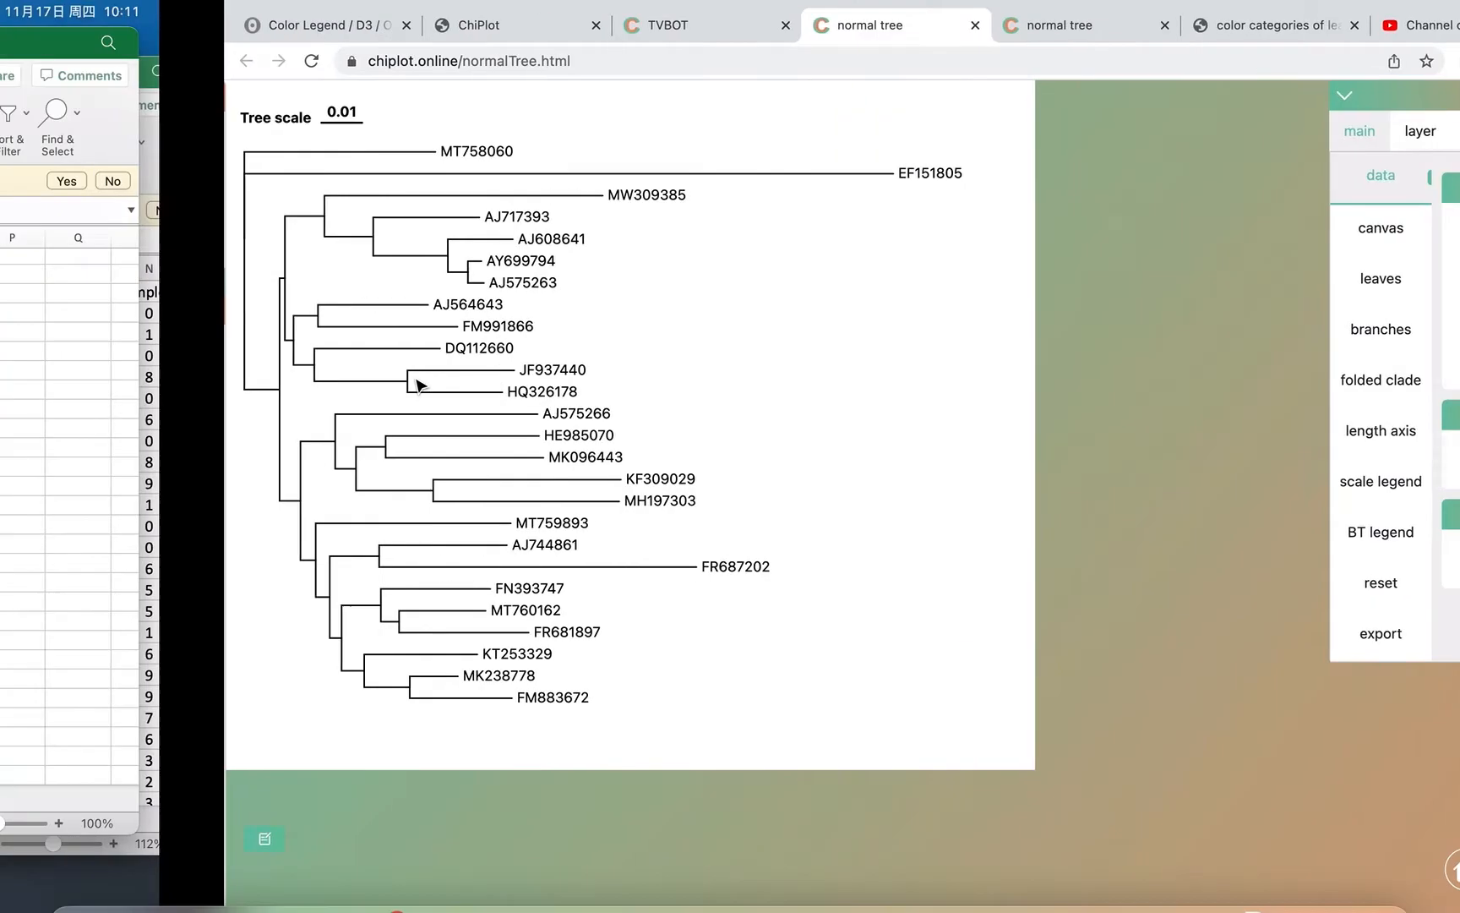
pyautogui.hotkey('ctrl', 'Left')
# Step: Enter the column header "Name" in cell B1
pyautogui.click(216, 246)
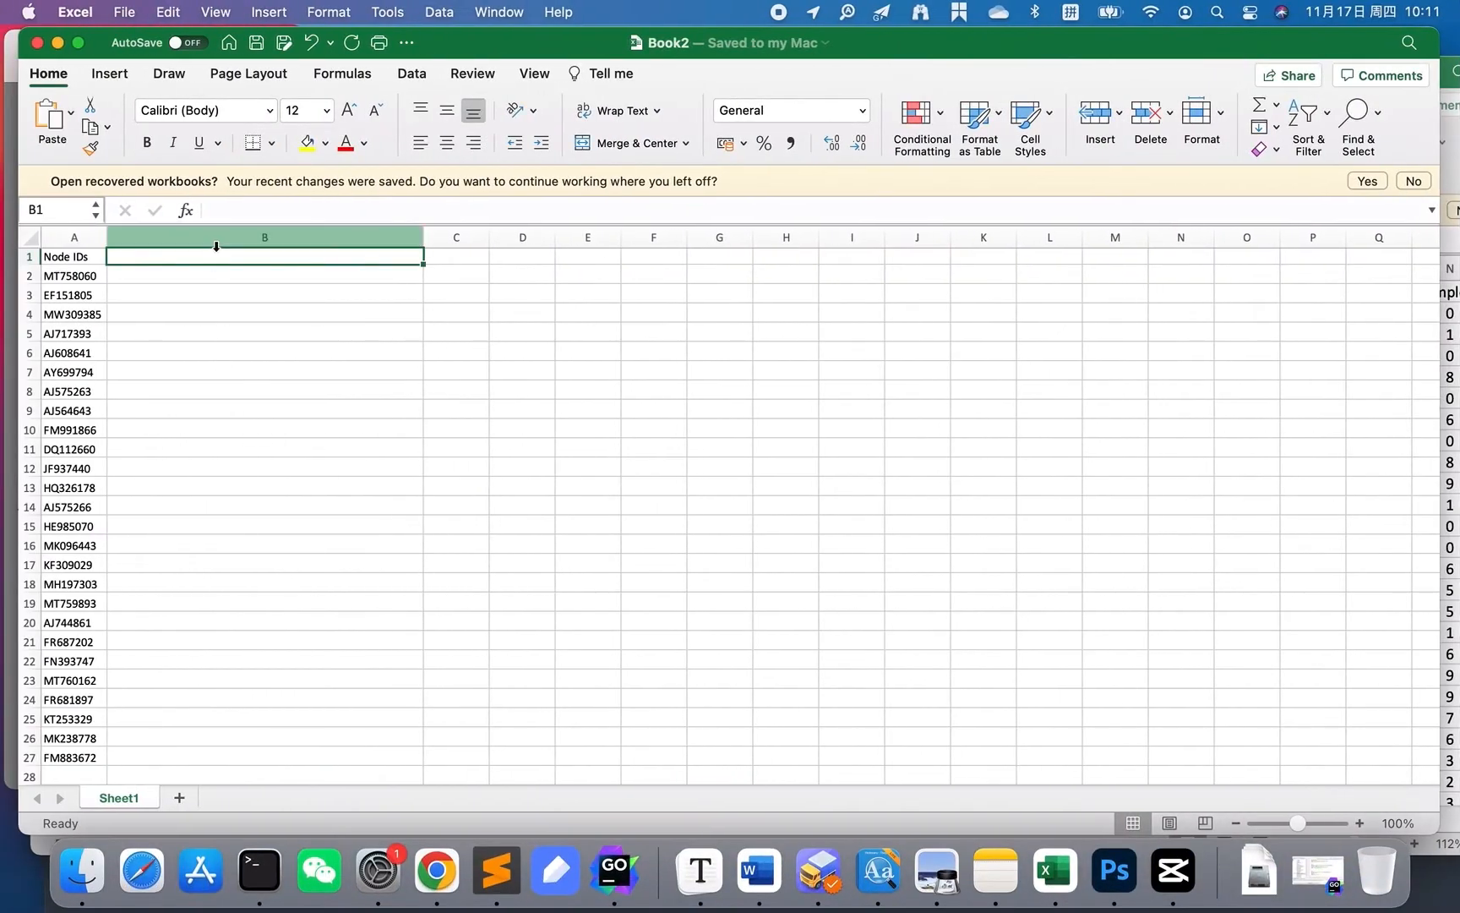
pyautogui.doubleClick(231, 256)
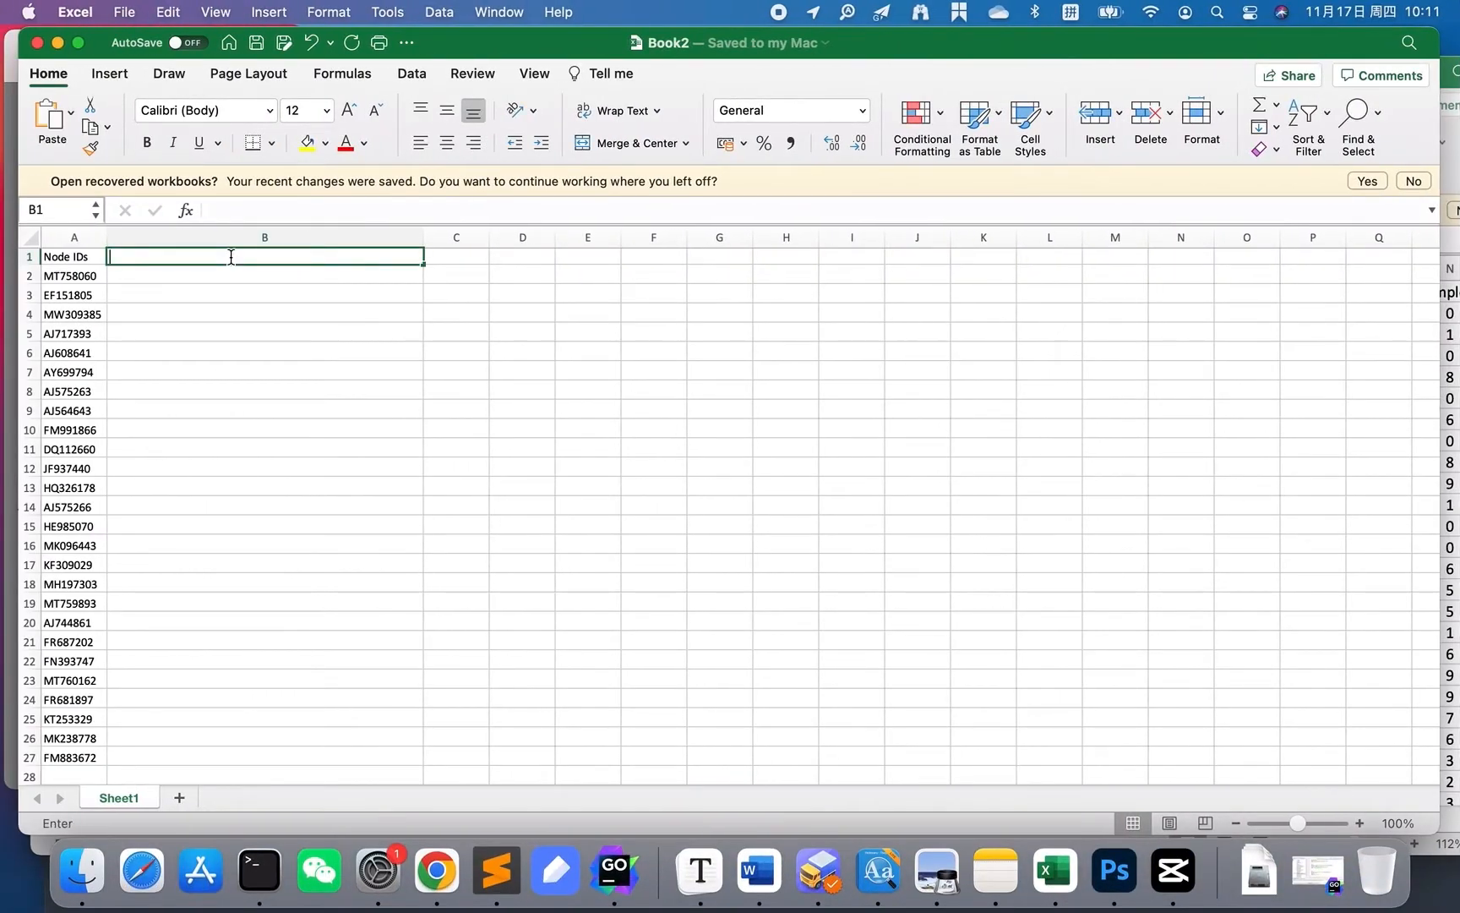
pyautogui.write('Name')
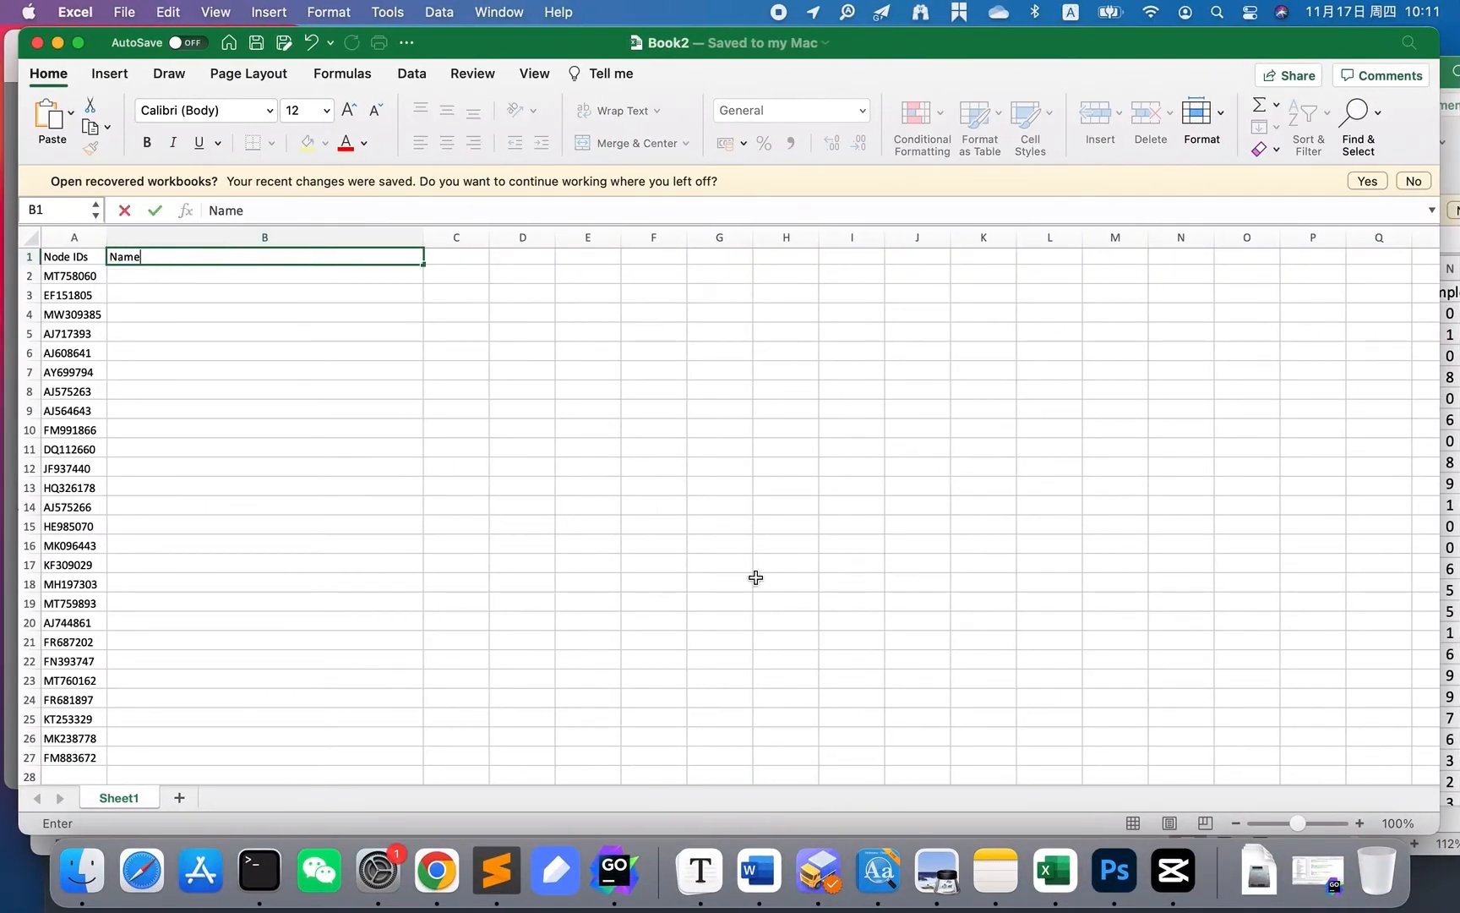
# Step: Switch to the 16S_meta workbook and copy the New name entries in cells B2 to B28
pyautogui.rightClick(1050, 878)
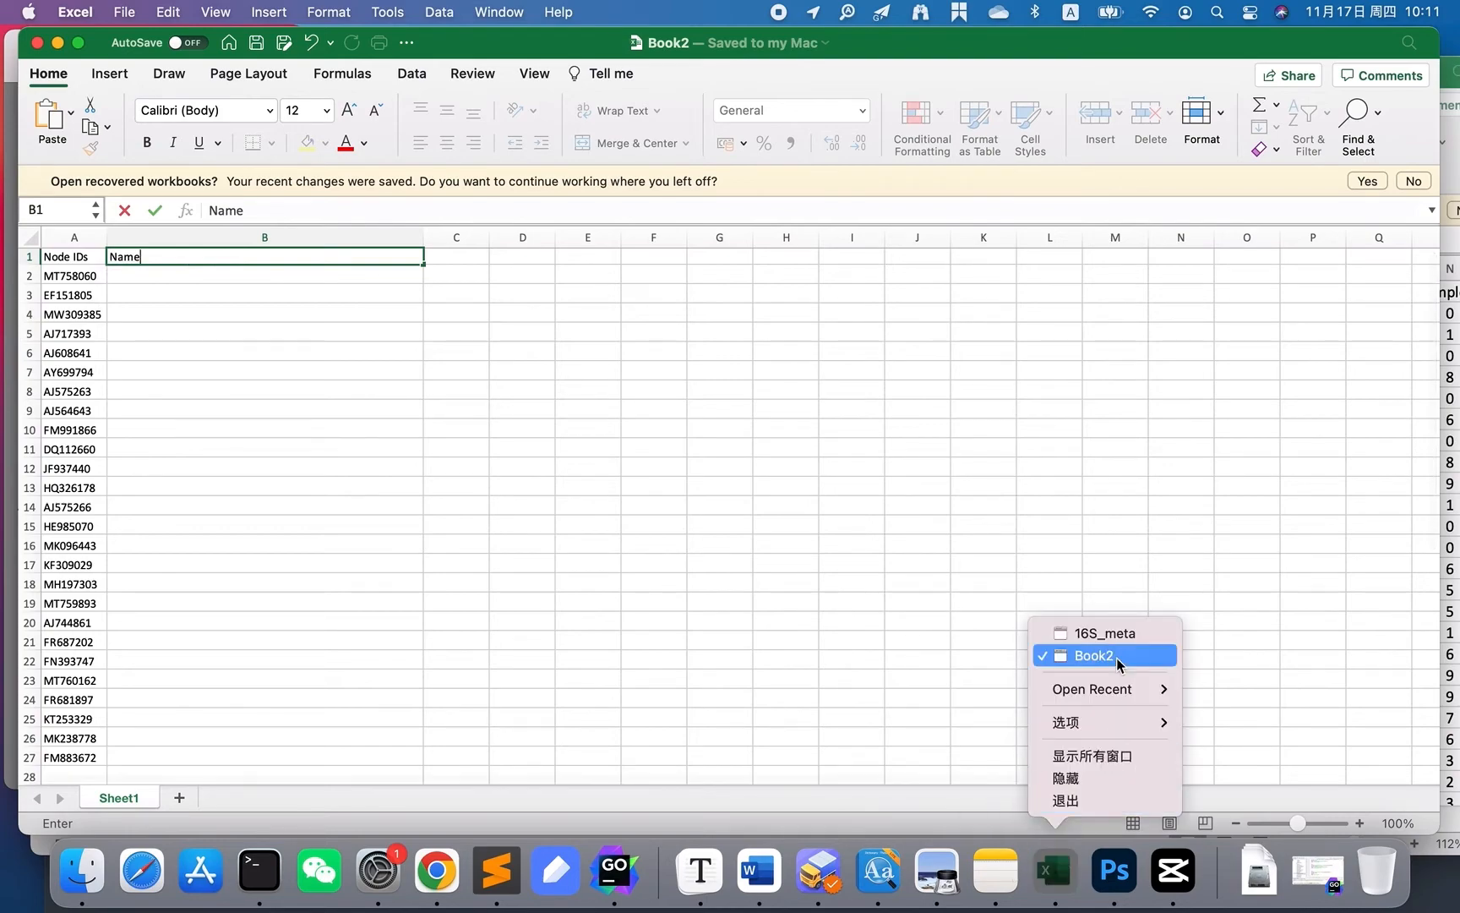
pyautogui.click(1108, 634)
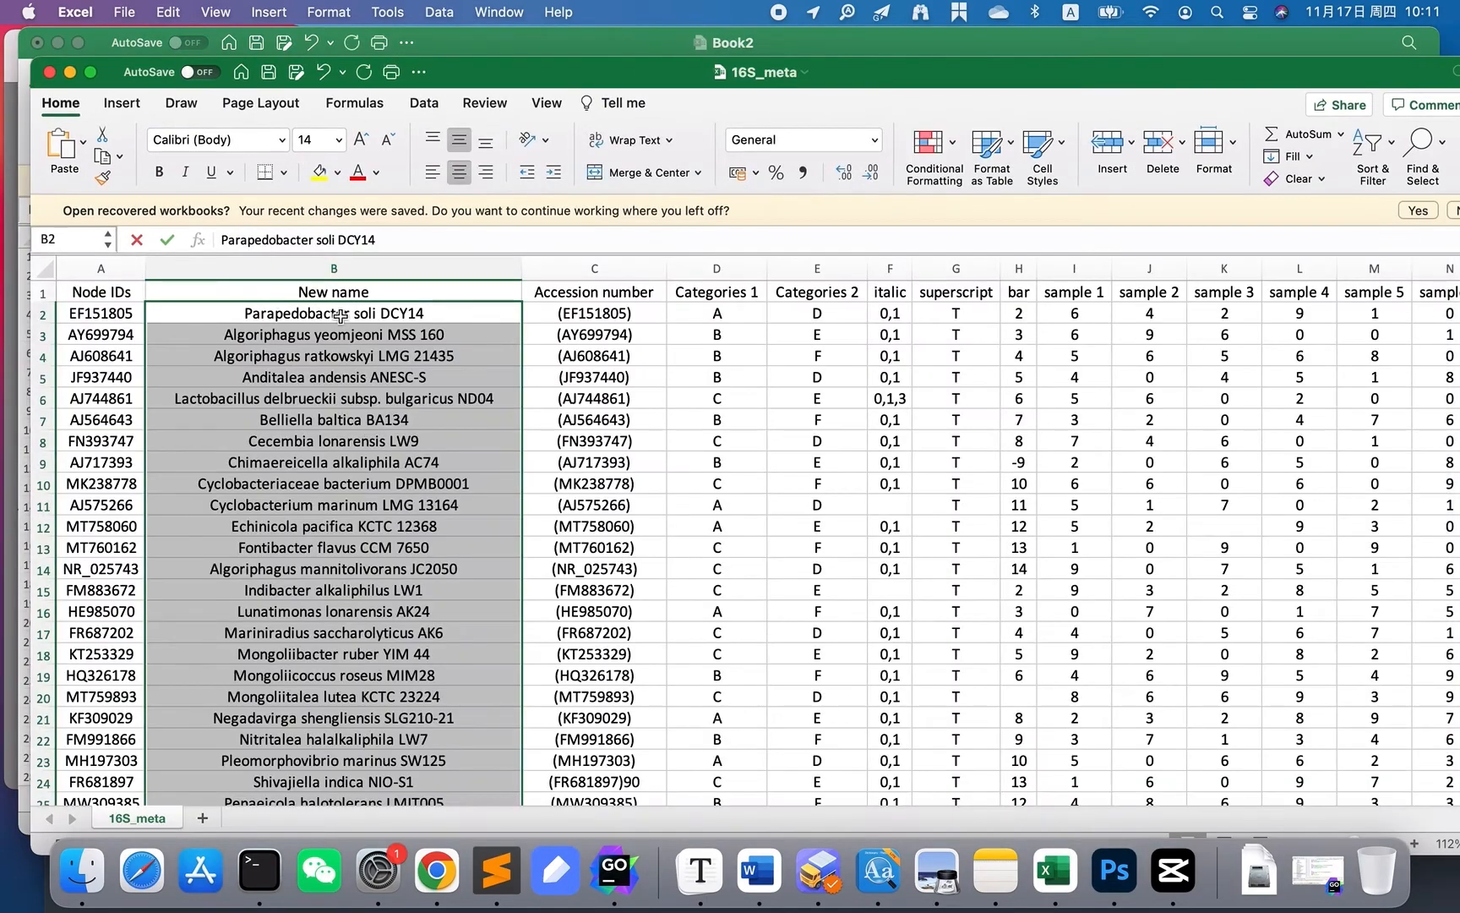
pyautogui.click(340, 314)
pyautogui.scroll(-6, 325, 491)
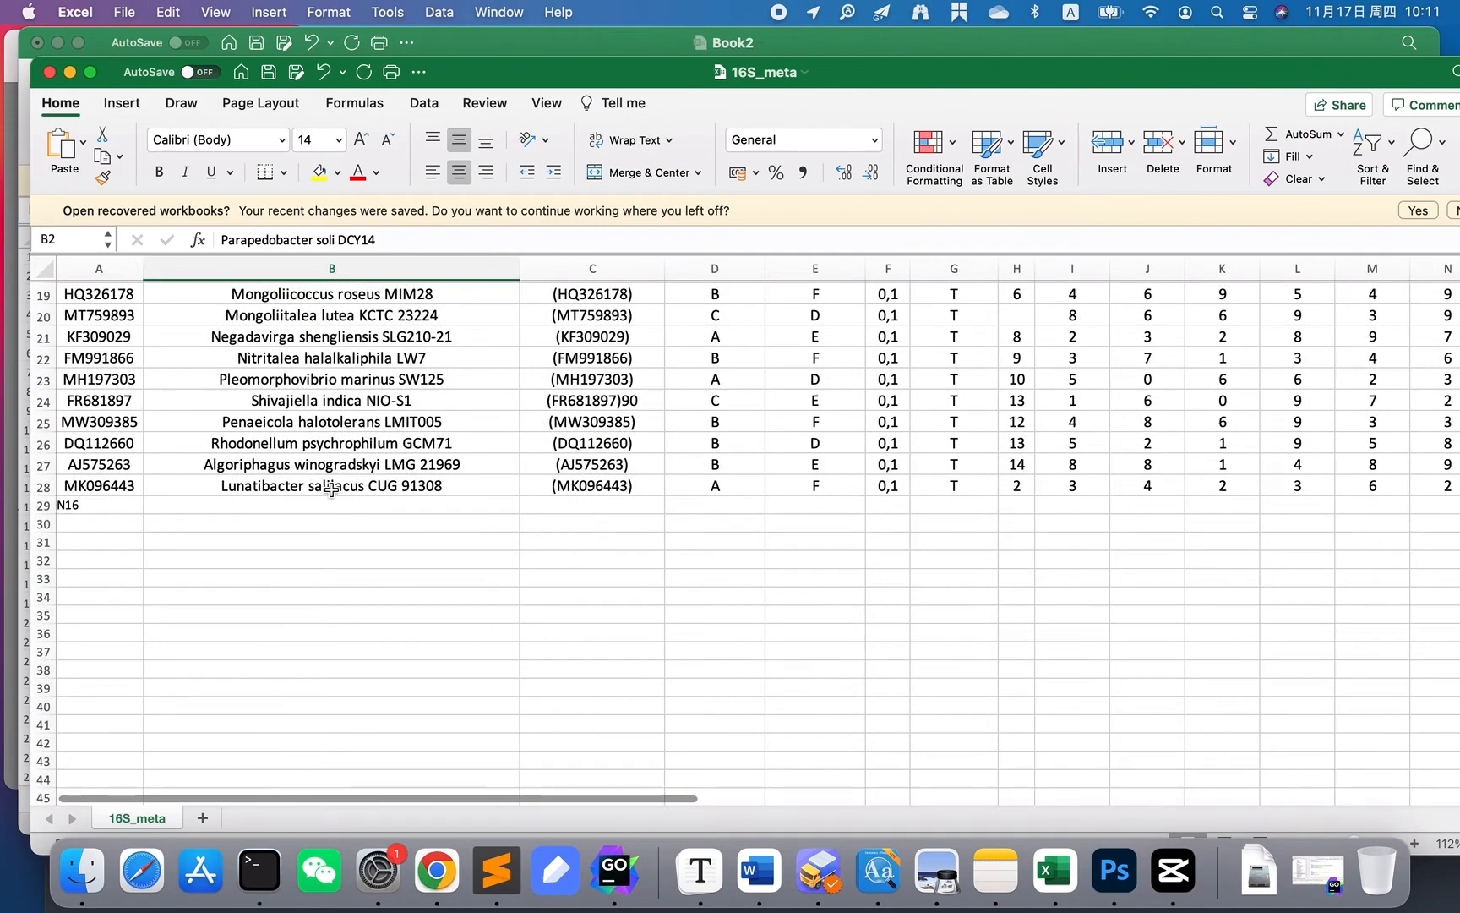
pyautogui.keyDown('shift'); pyautogui.click(331, 489); pyautogui.keyUp('shift')
pyautogui.scroll(6, 330, 488)
pyautogui.press('super+c')
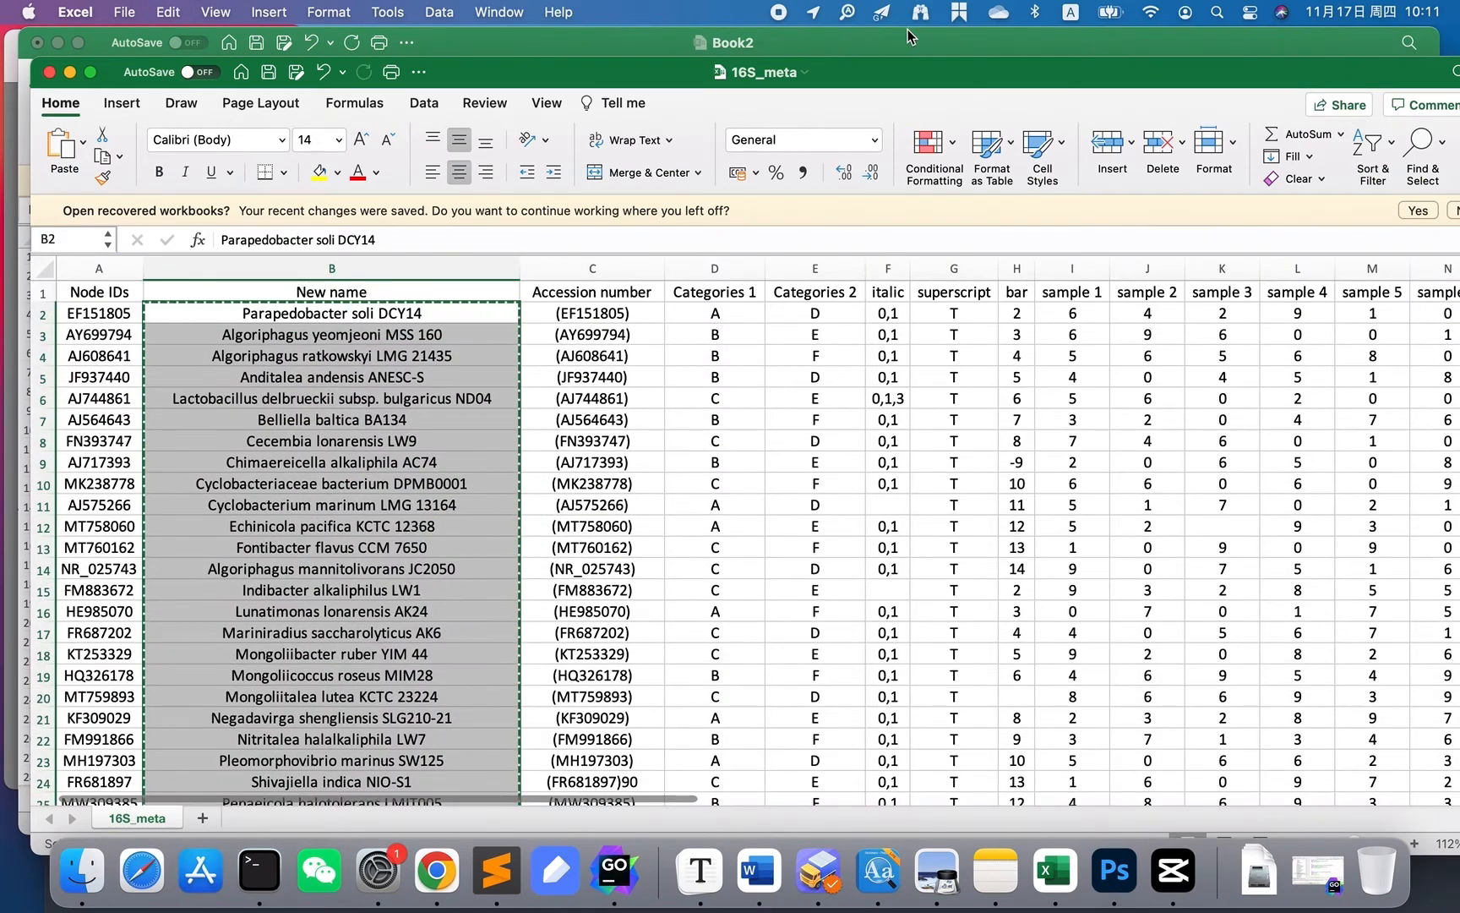
# Step: Return to Book2 and paste the copied names into the Name column starting at cell B2
pyautogui.click(907, 37)
pyautogui.click(351, 296)
pyautogui.click(355, 274)
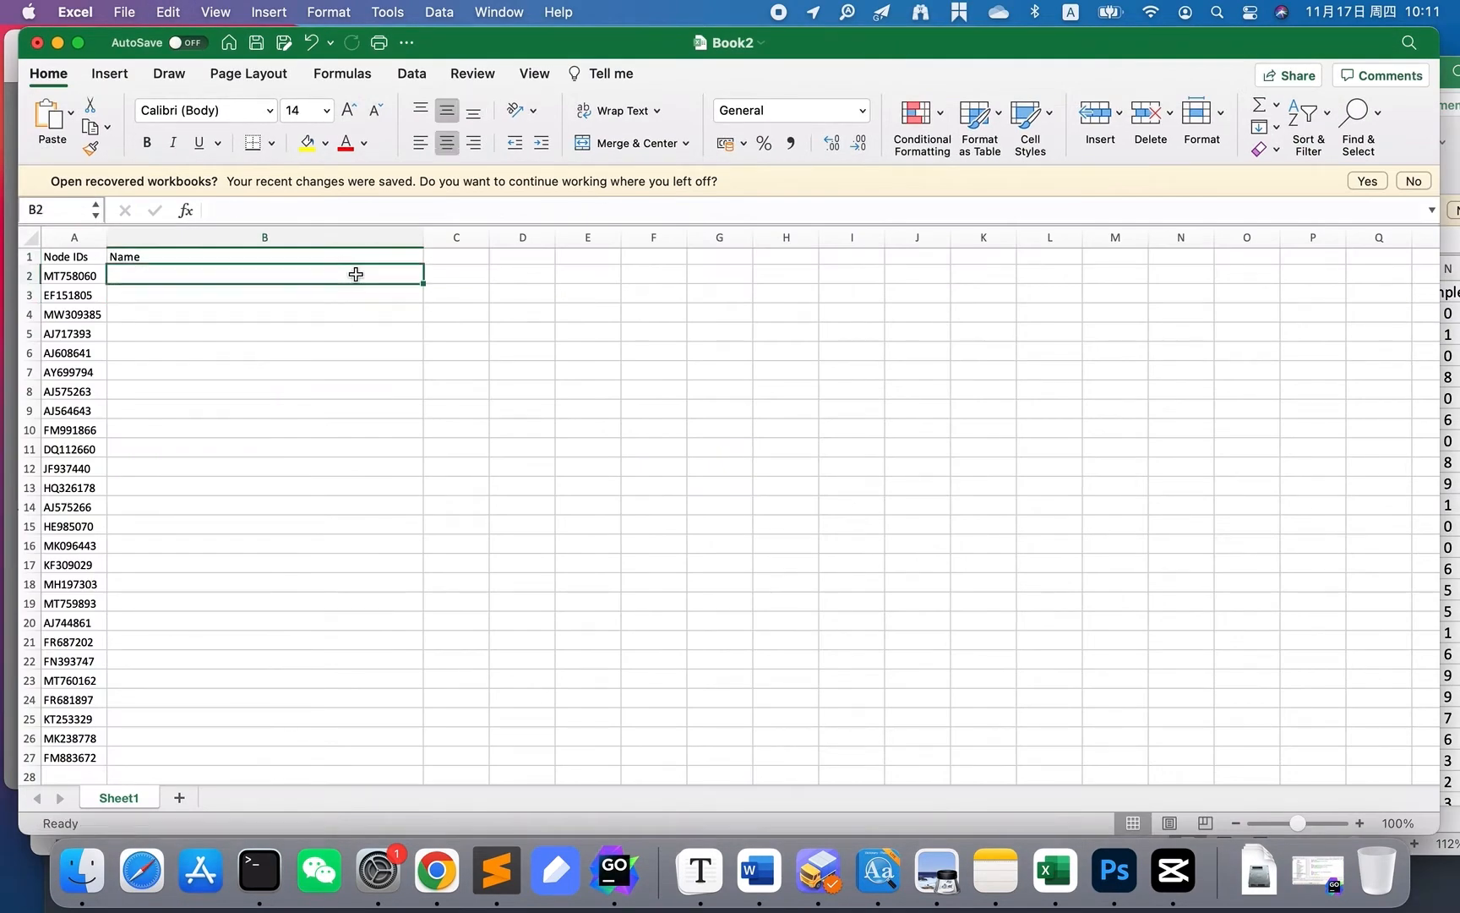
pyautogui.press('super+v')
# Step: Delete entire row 28 containing the surplus name and save the workbook
pyautogui.scroll(-1, 358, 522)
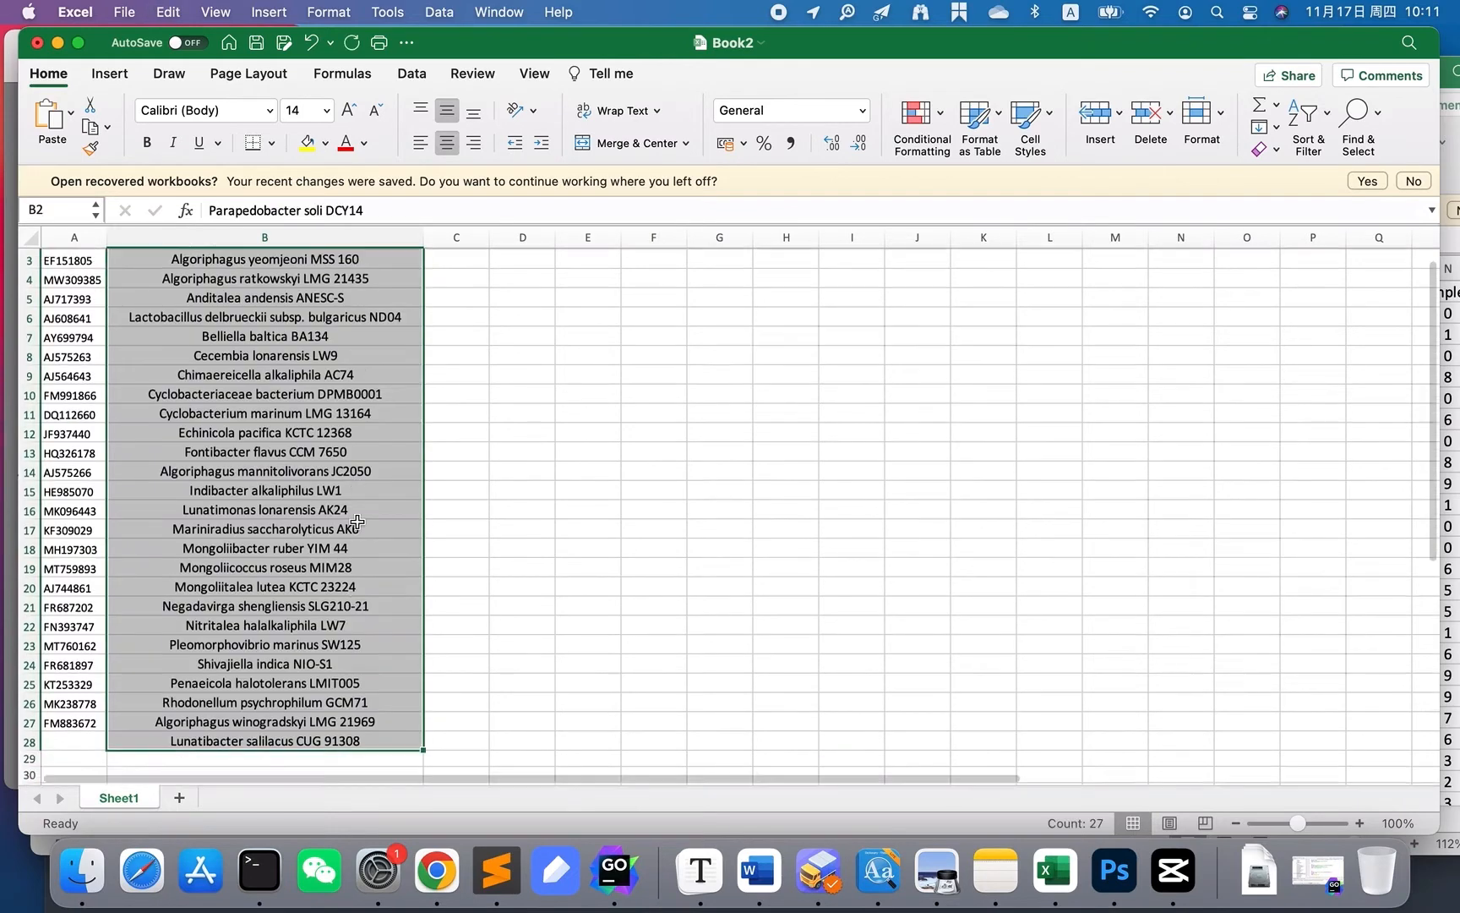
pyautogui.scroll(-2, 358, 521)
pyautogui.click(303, 671)
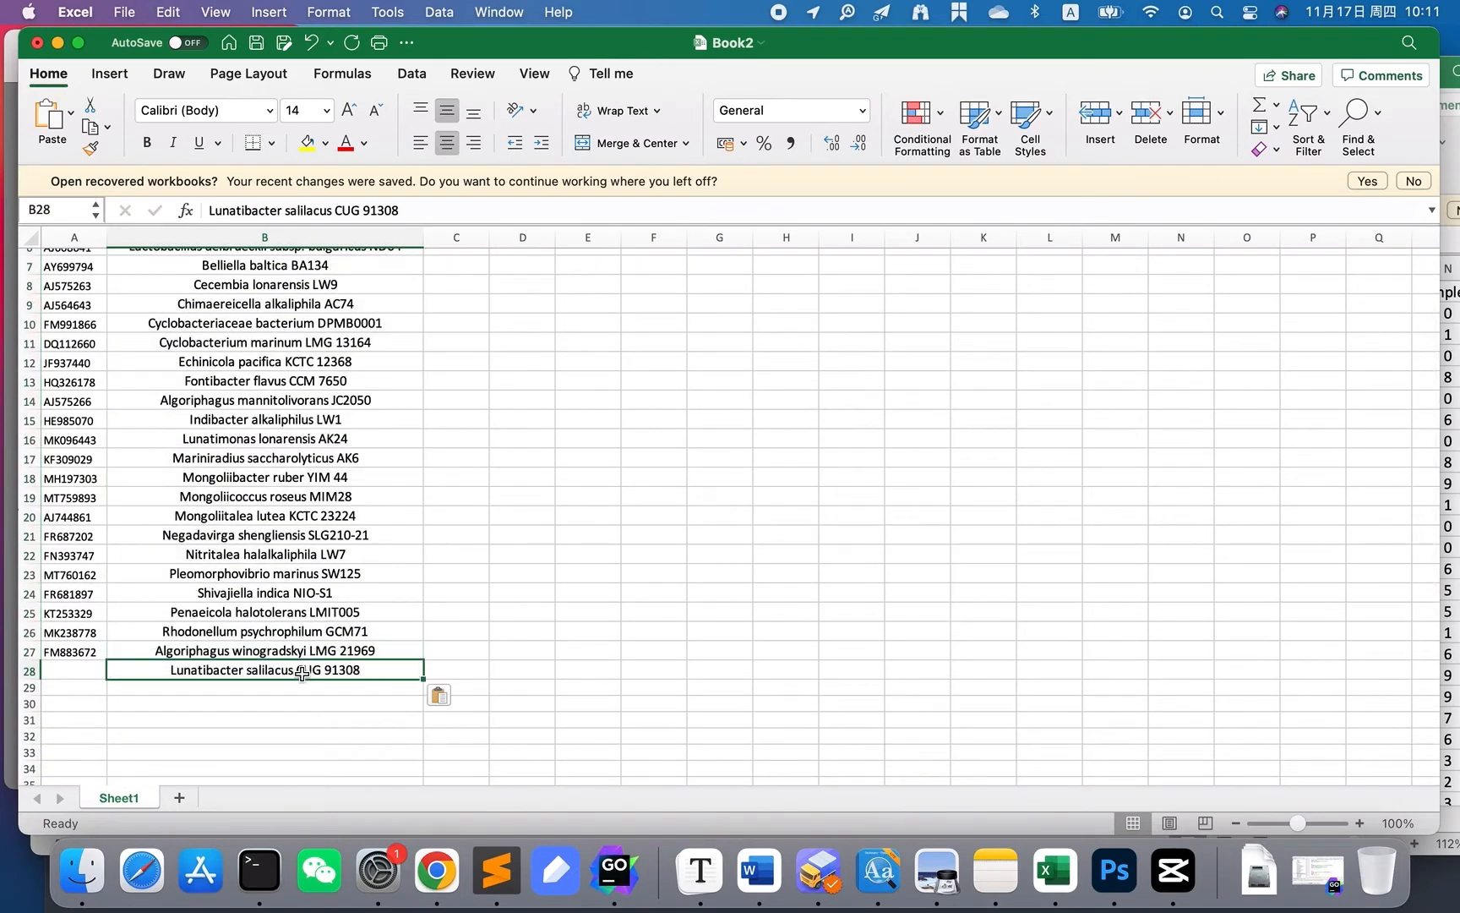
pyautogui.rightClick(303, 673)
pyautogui.click(389, 514)
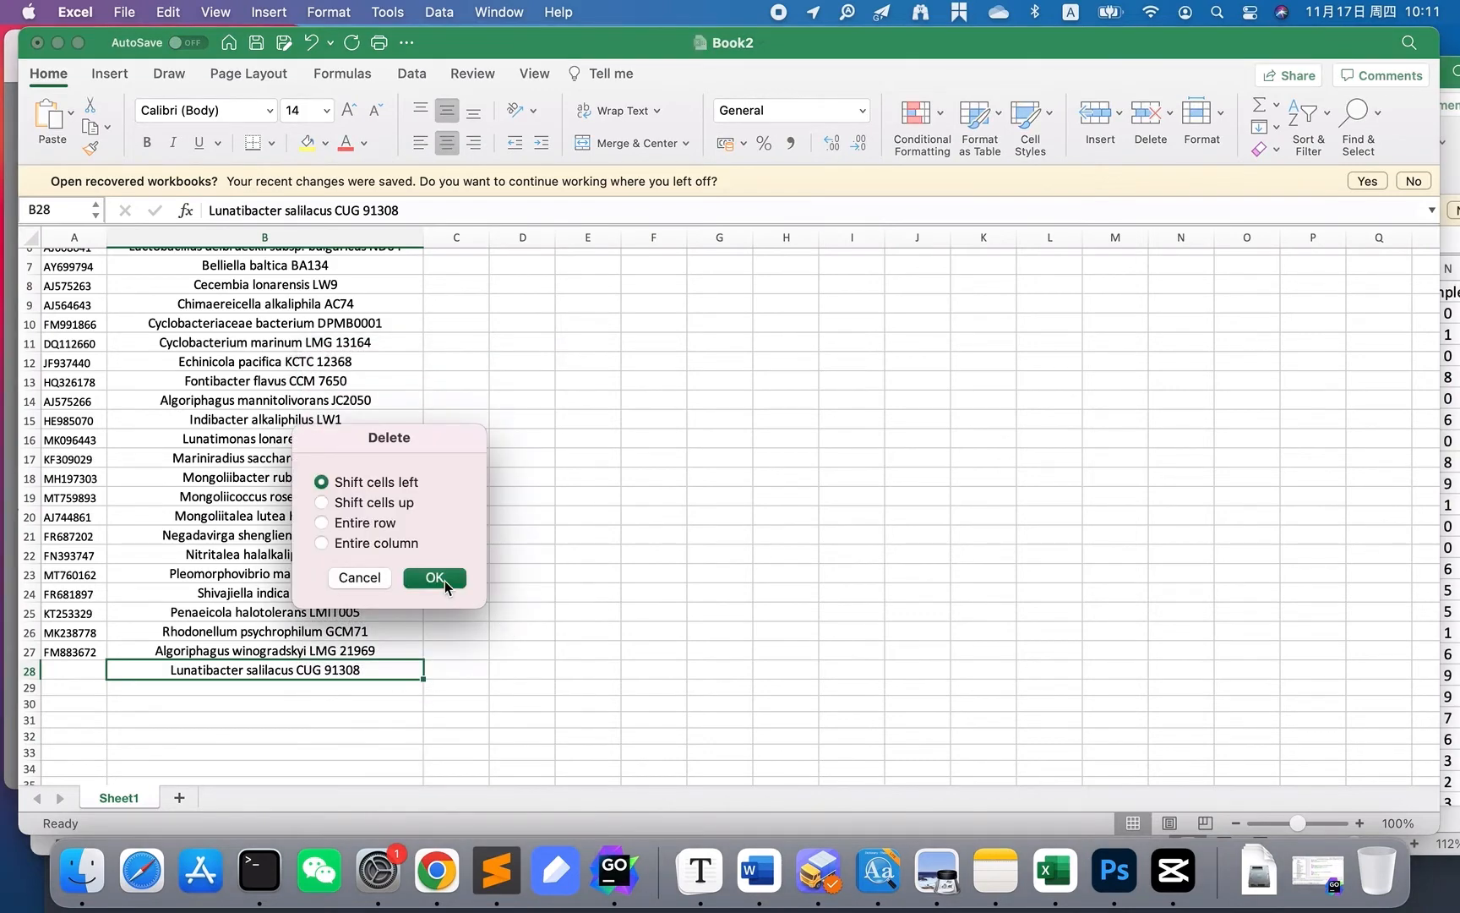
pyautogui.click(386, 526)
pyautogui.click(435, 577)
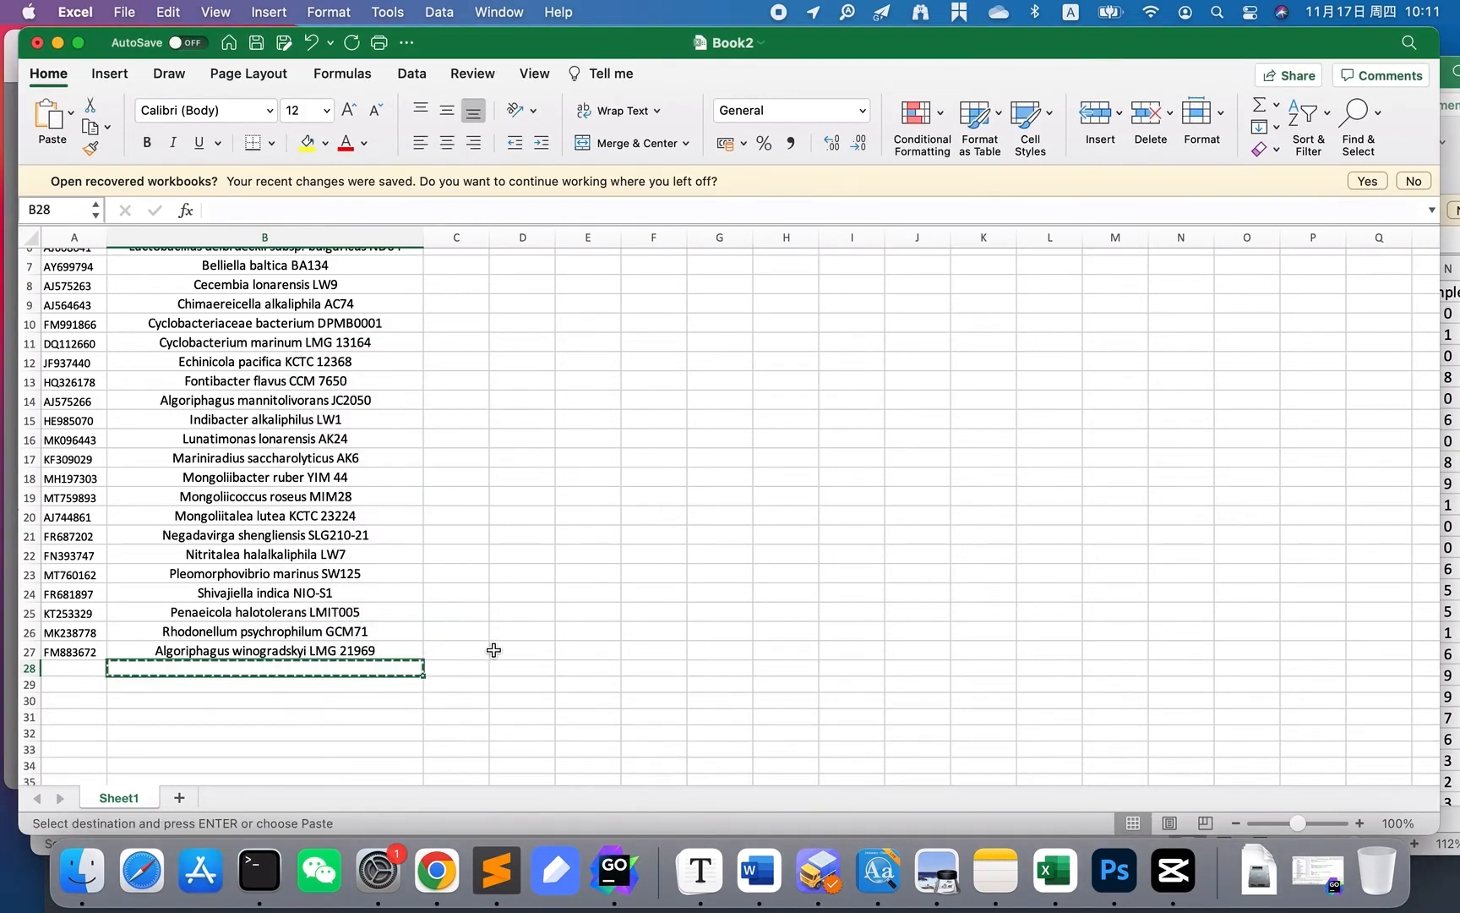
pyautogui.click(622, 603)
pyautogui.press('super+s')
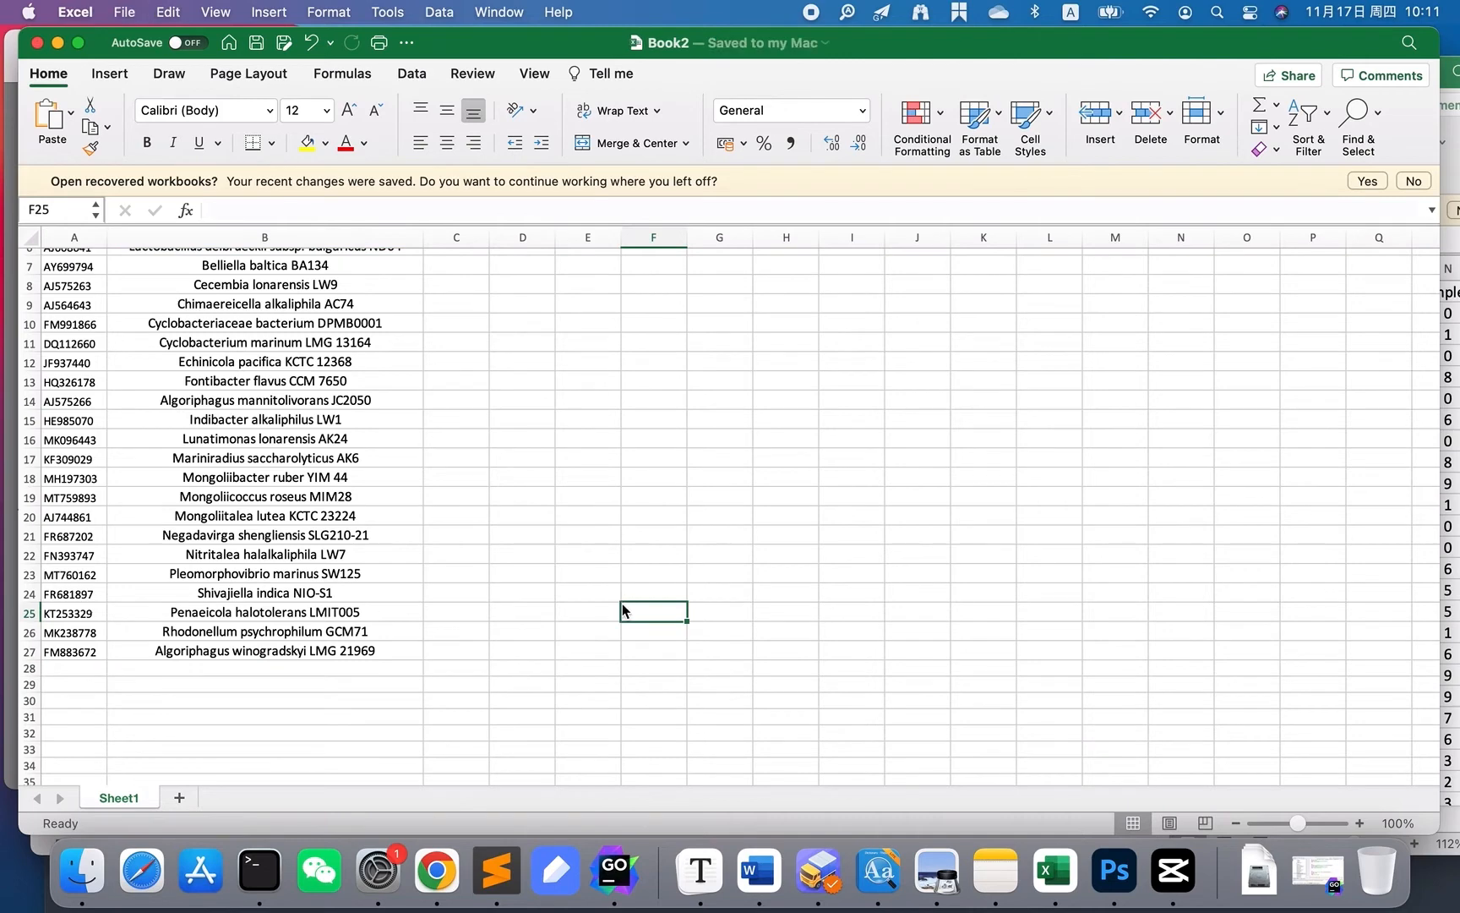
# Step: Switch to the 16S_meta workbook and copy the Source entries in cells U2 to U28
pyautogui.scroll(3, 622, 604)
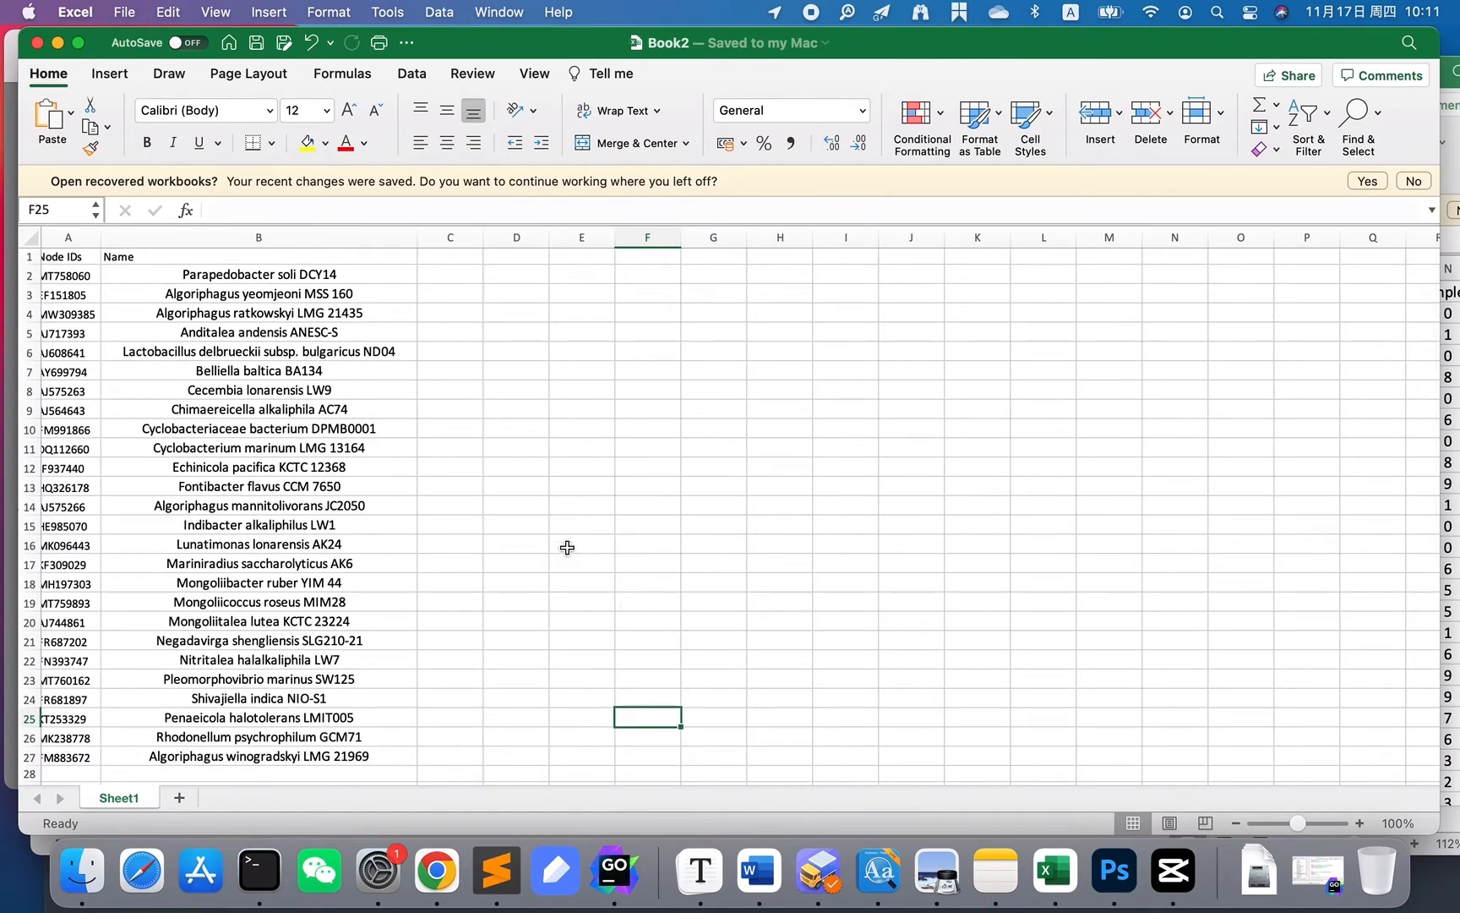
pyautogui.click(467, 255)
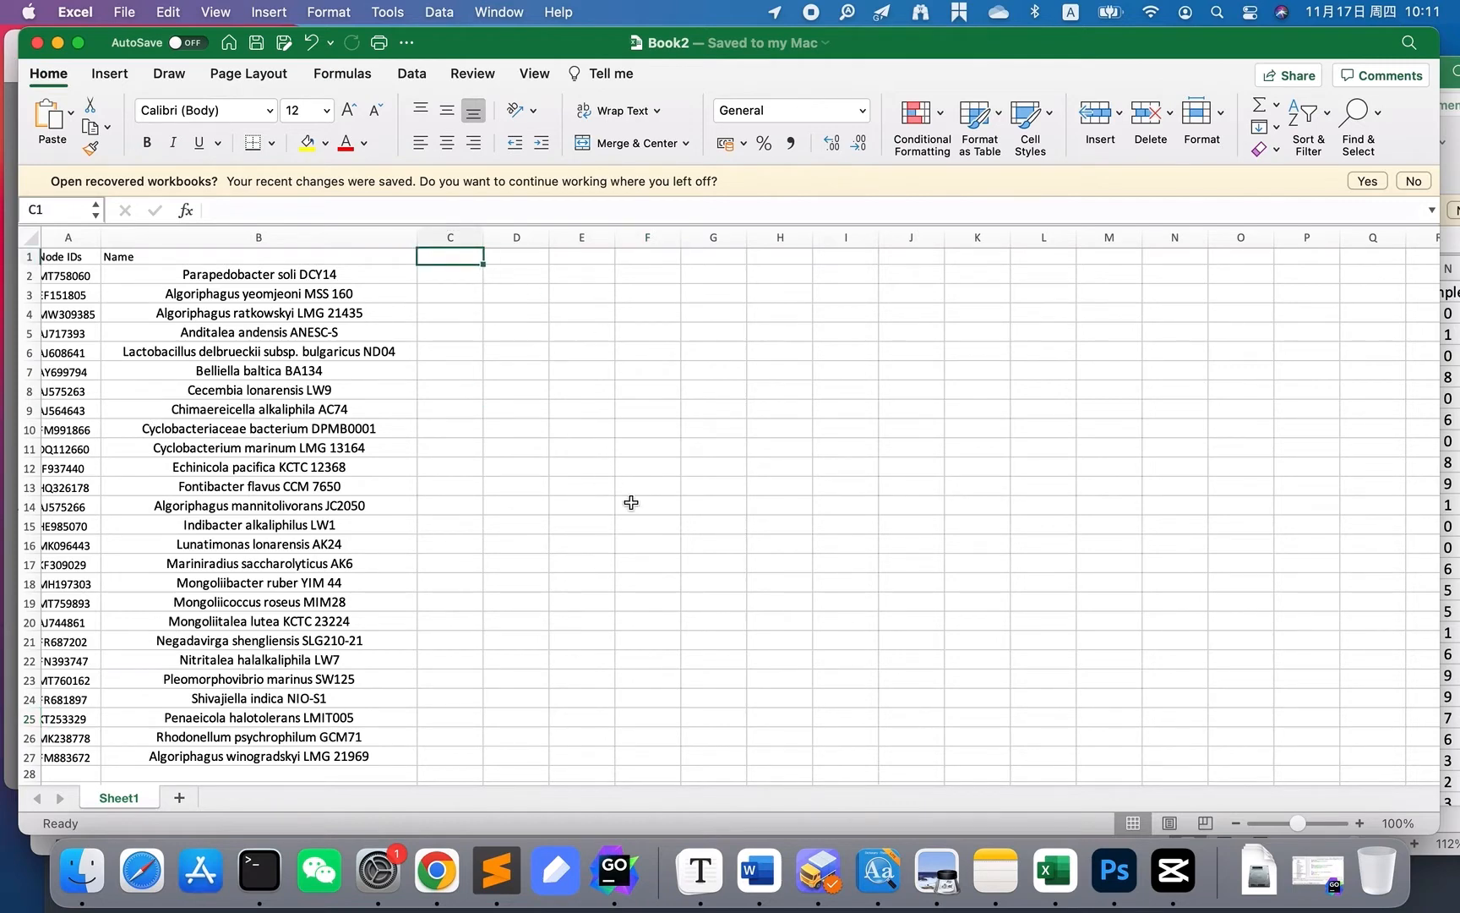
pyautogui.rightClick(1056, 880)
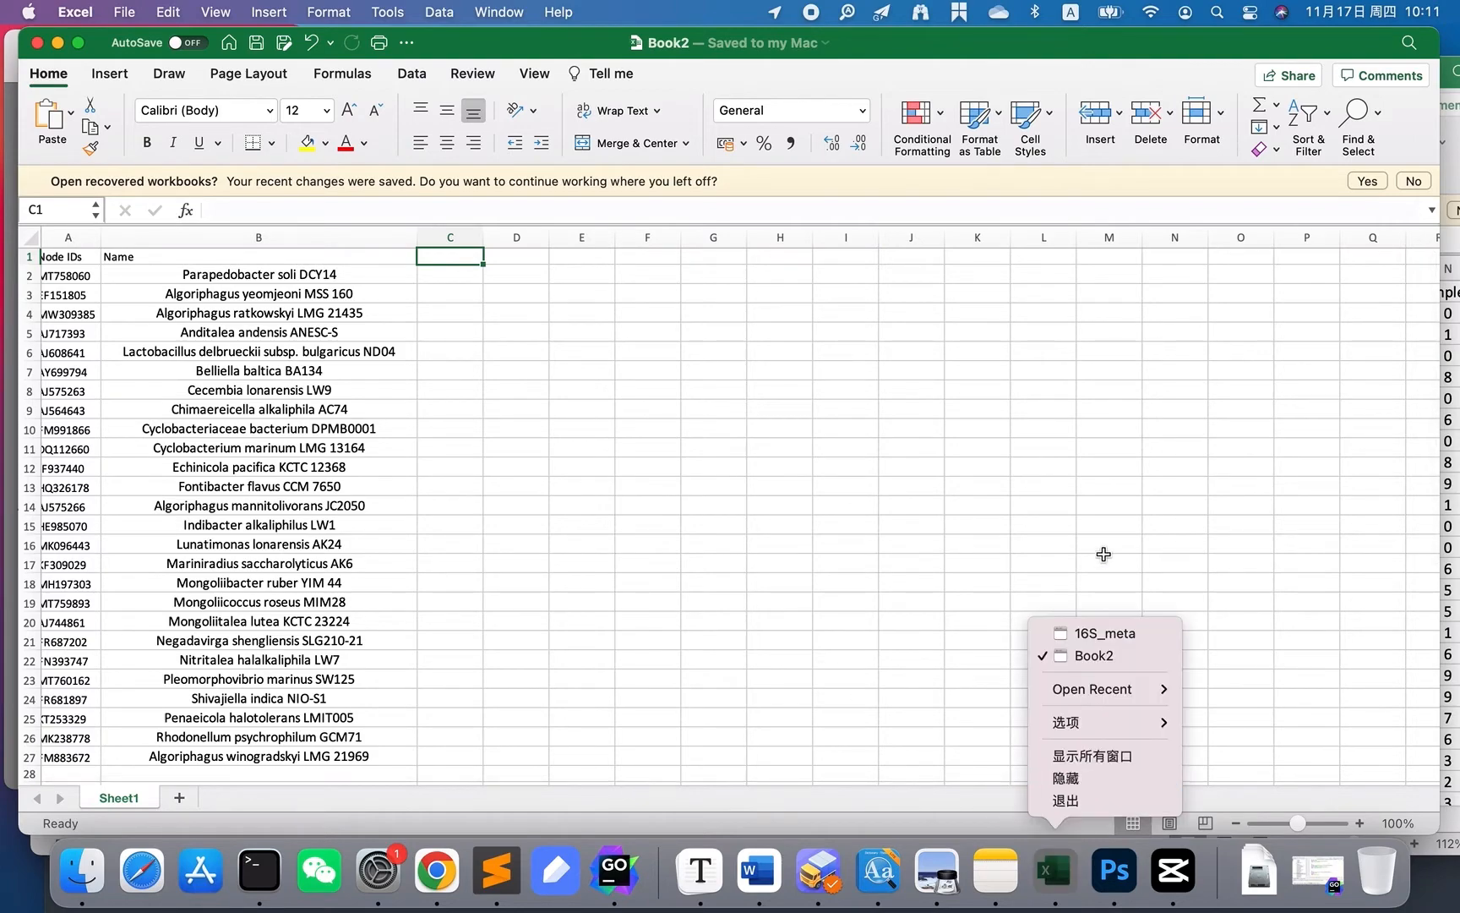
pyautogui.click(1089, 642)
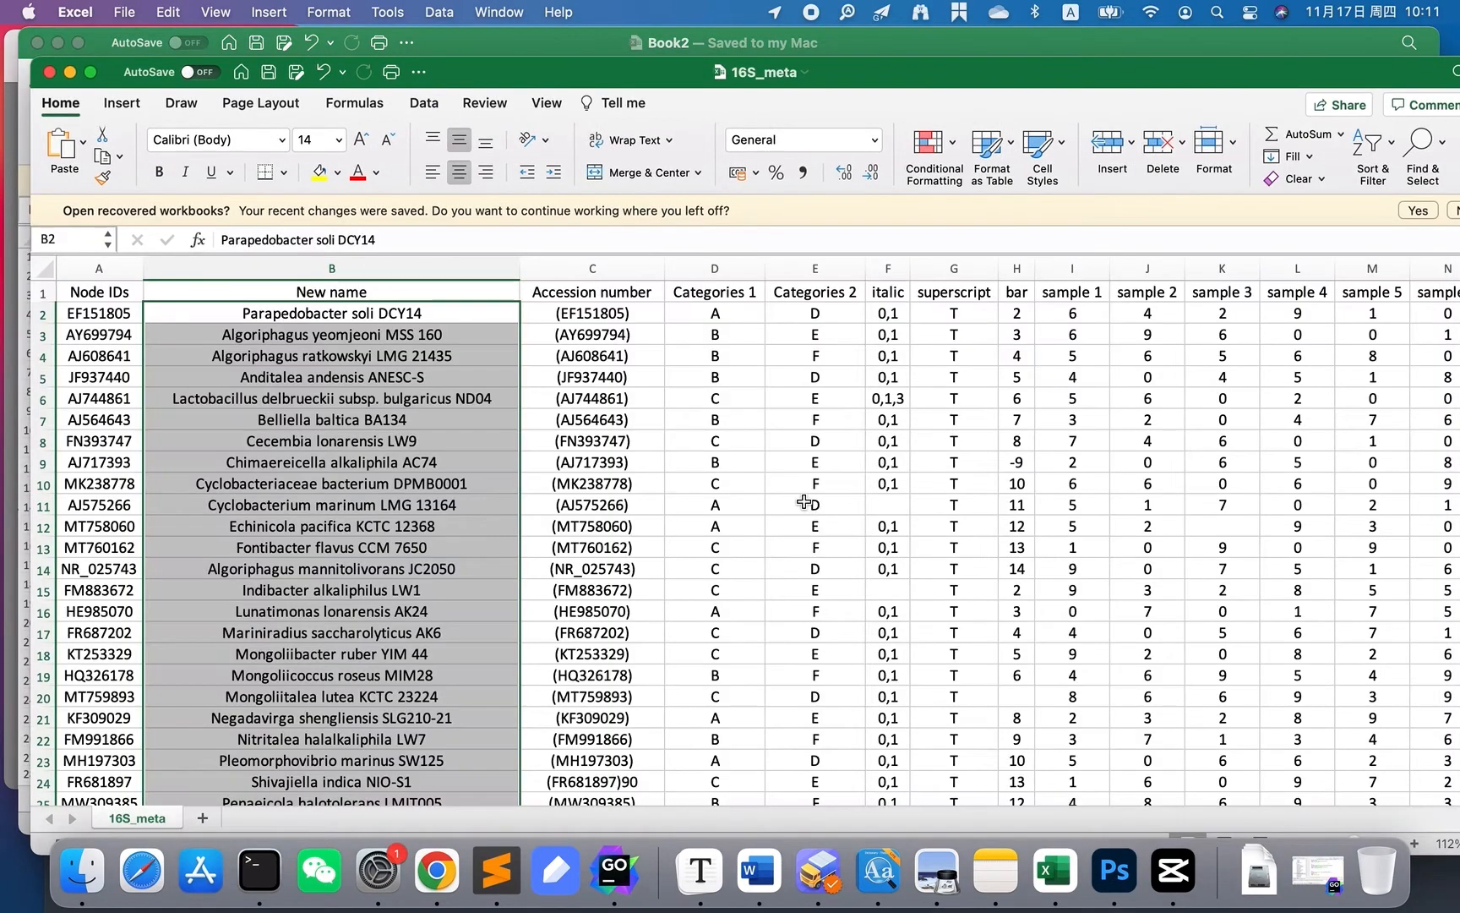
pyautogui.hscroll(4, 802, 501)
pyautogui.hscroll(5, 802, 501)
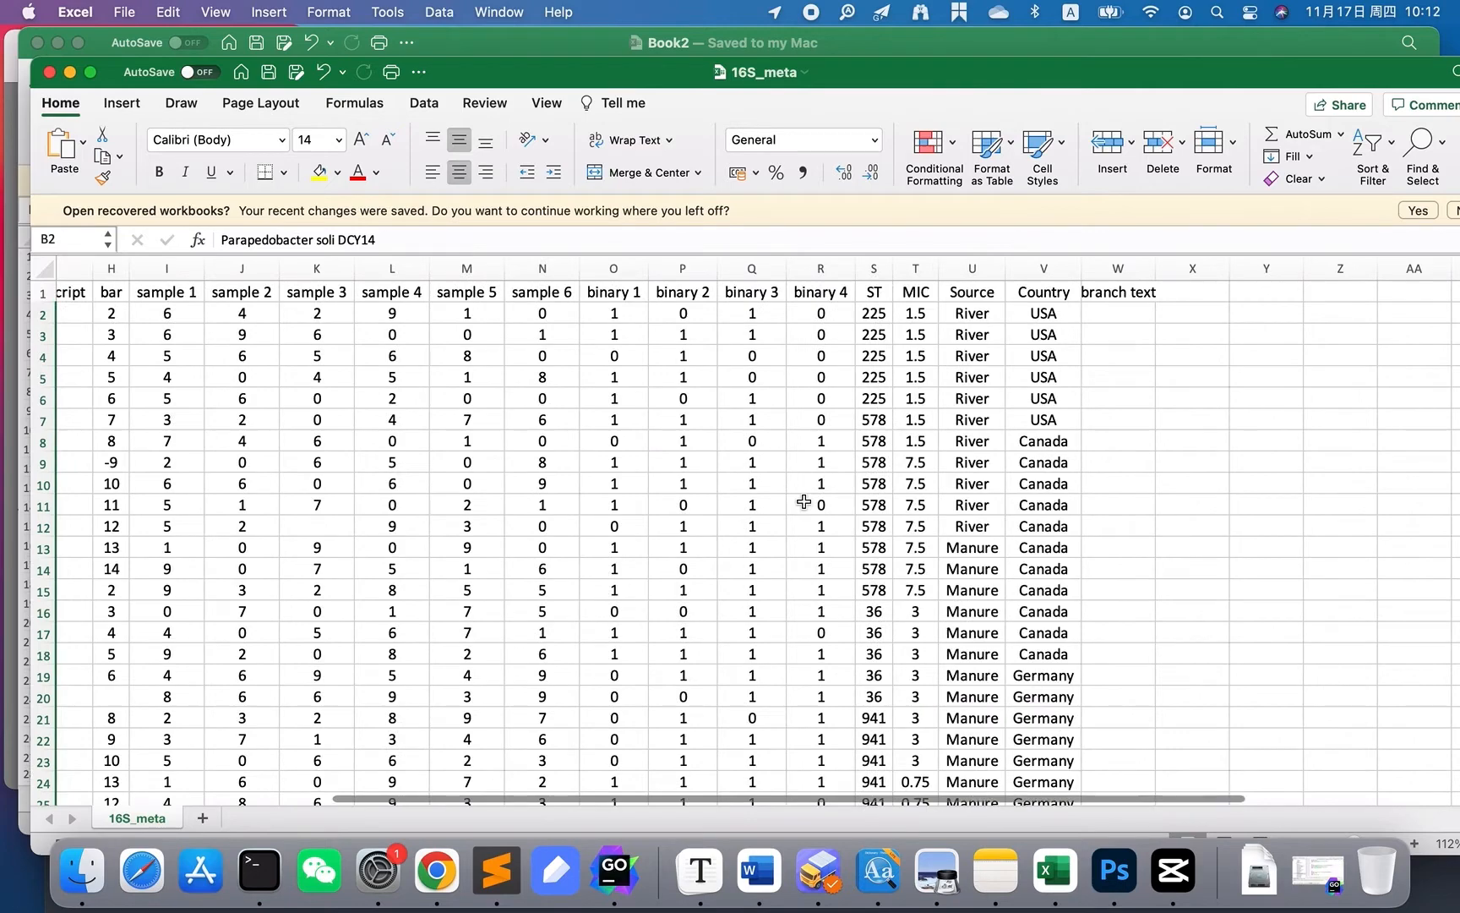
pyautogui.hscroll(1, 803, 502)
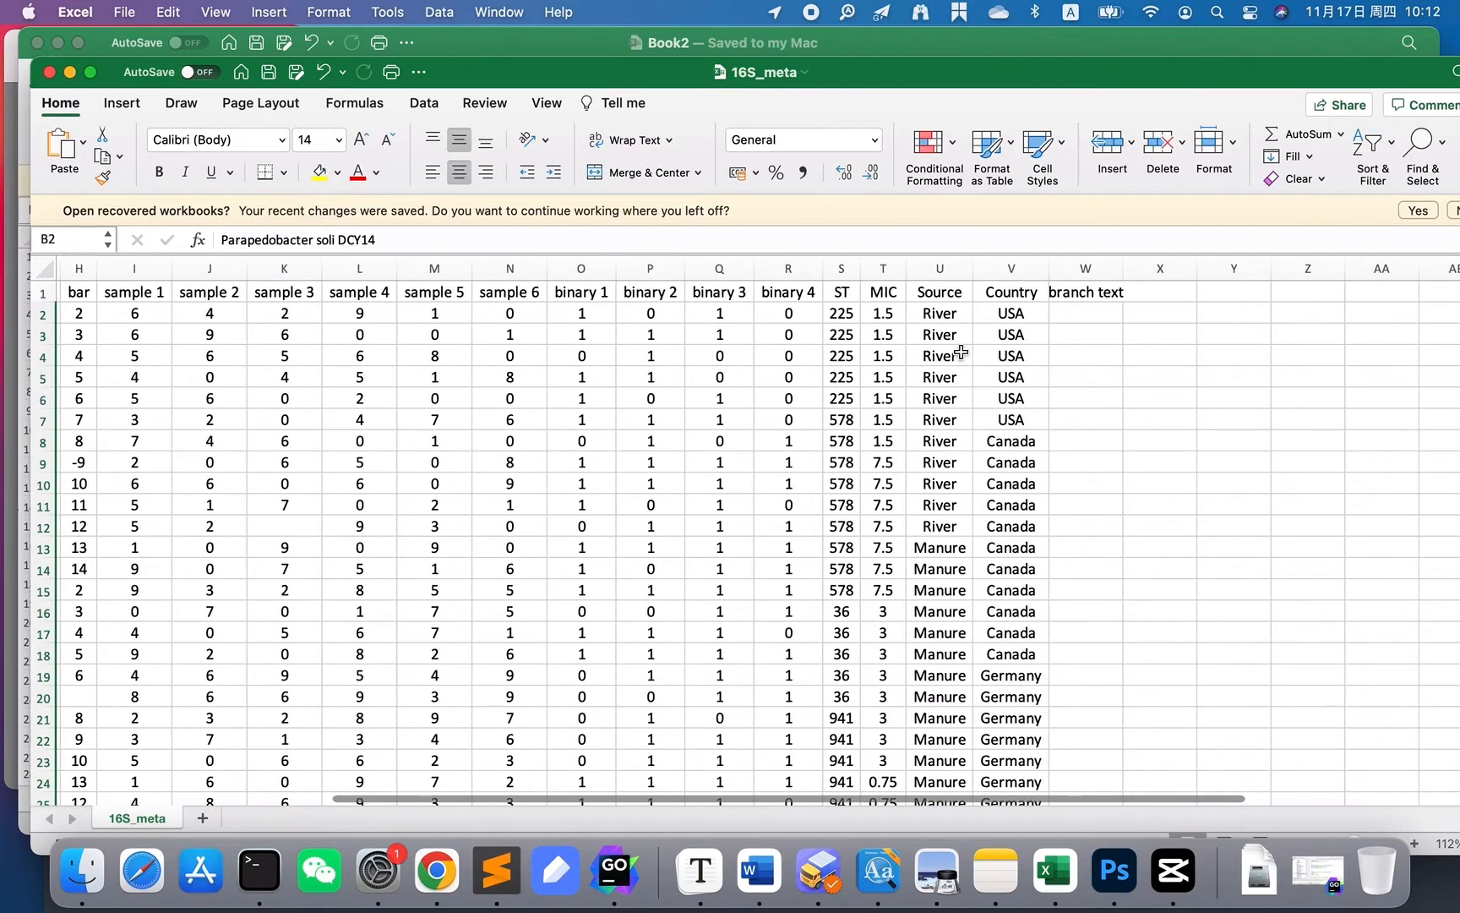
pyautogui.click(949, 313)
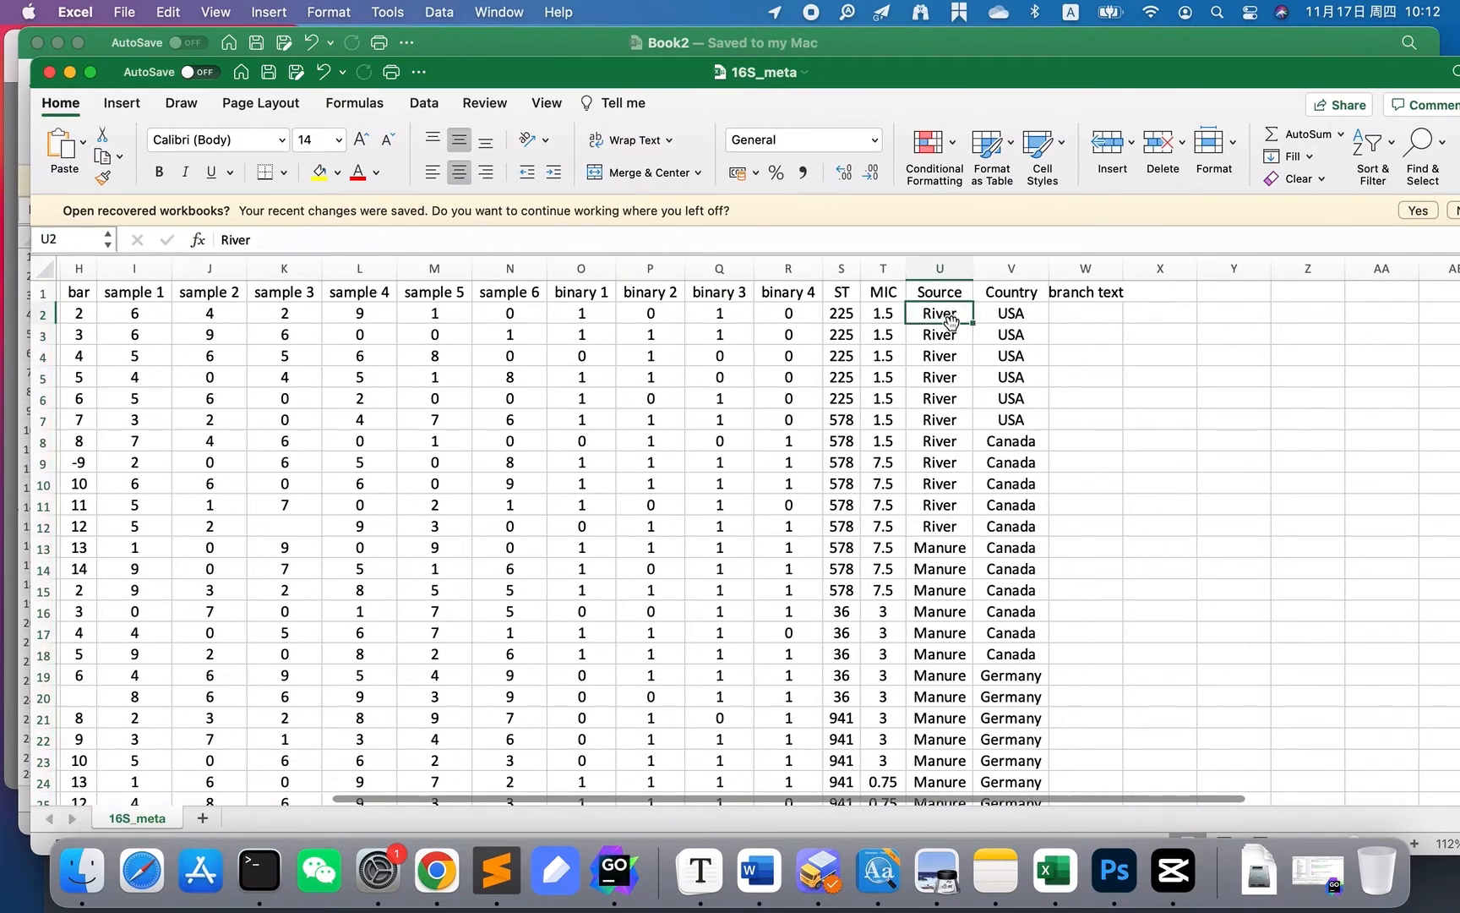
pyautogui.scroll(-5, 938, 438)
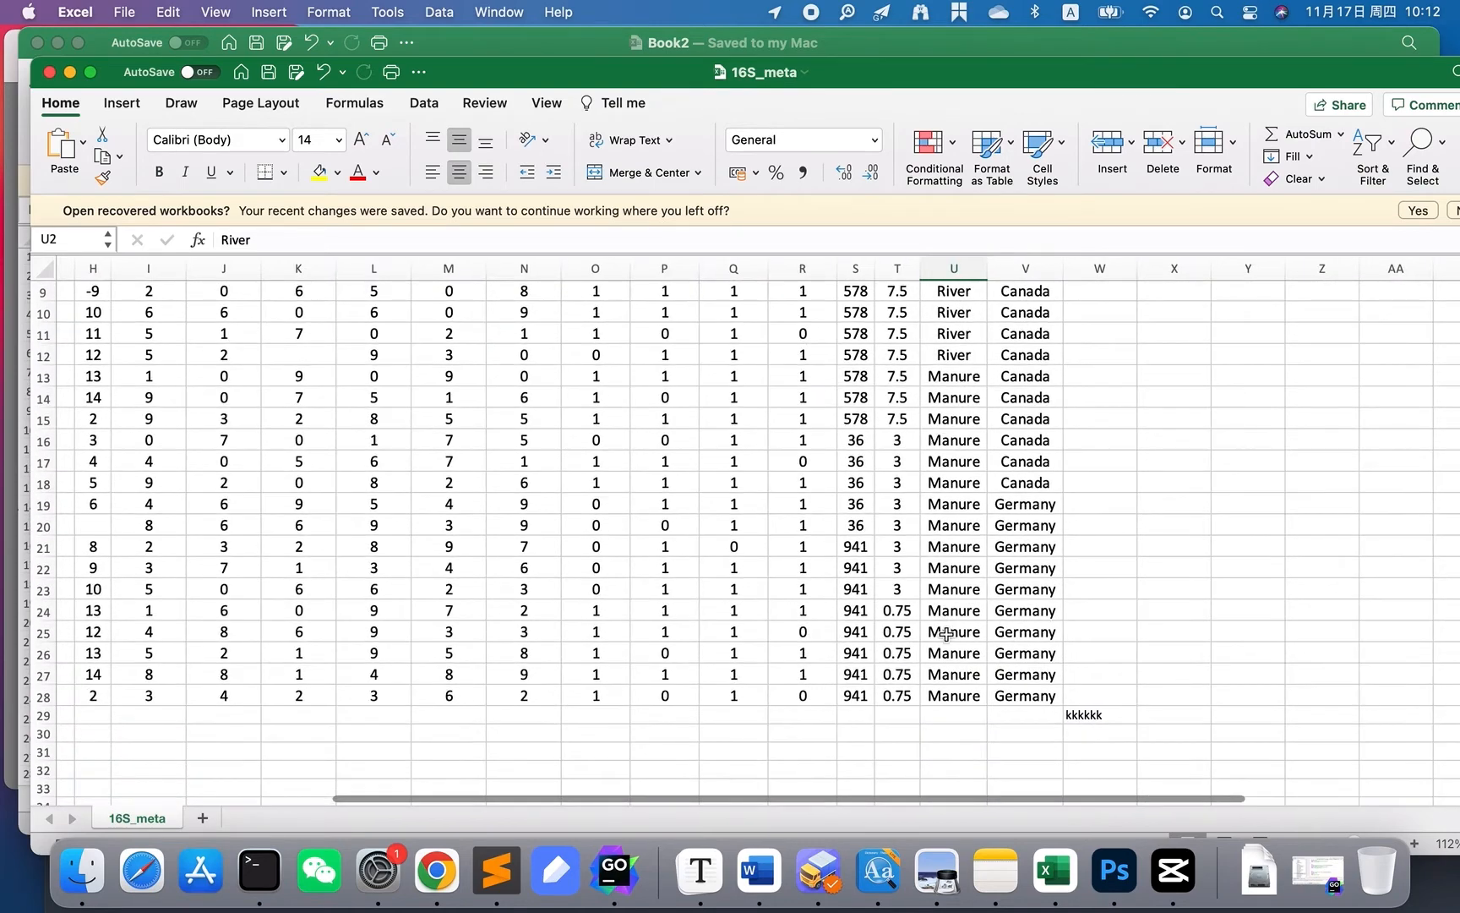
pyautogui.click(950, 696)
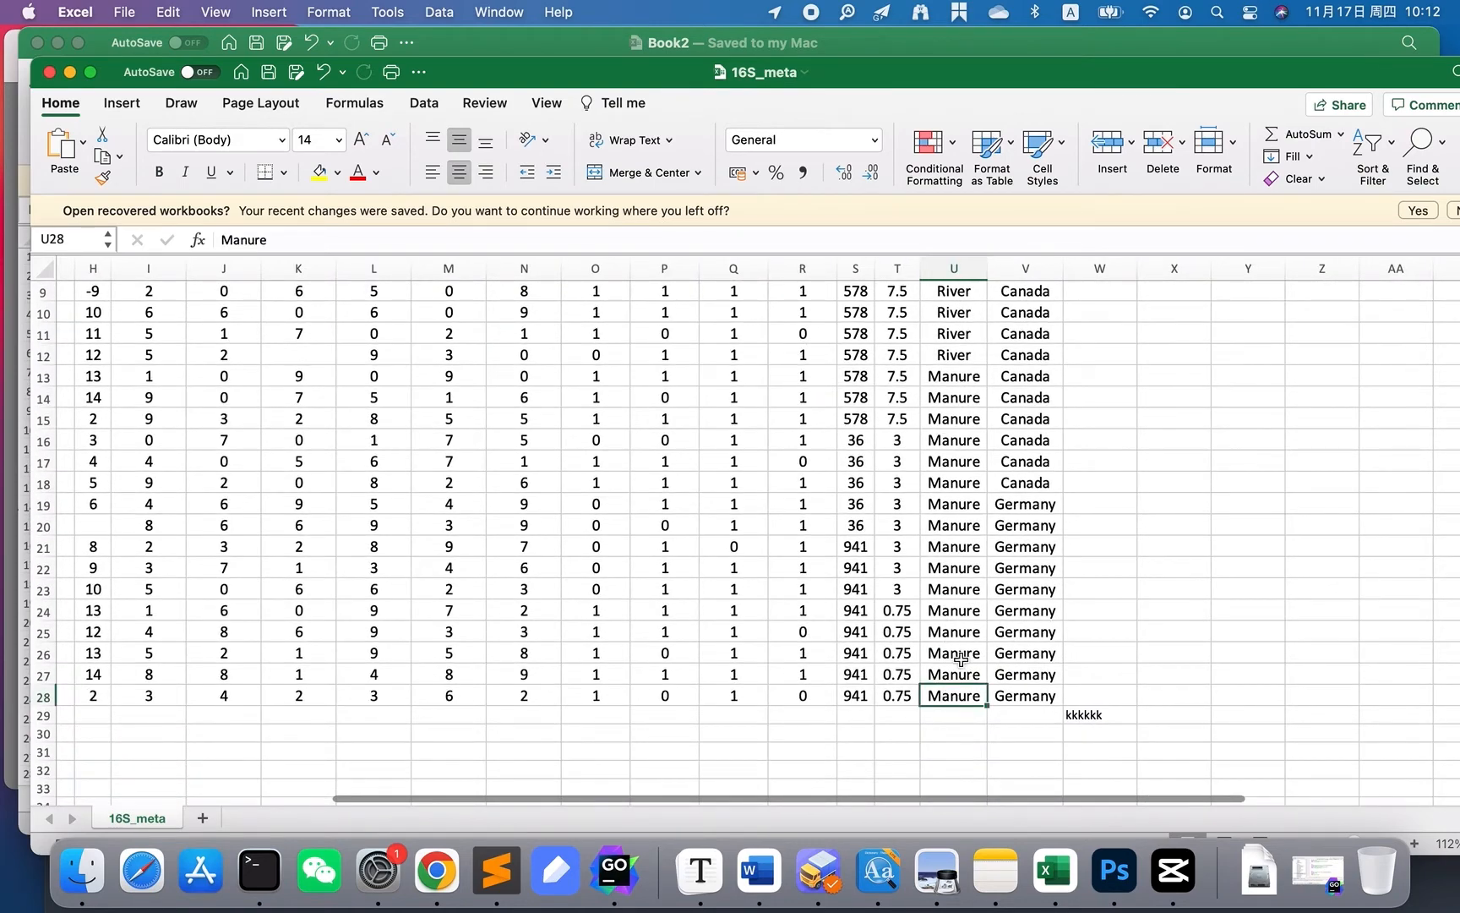
pyautogui.scroll(5, 942, 635)
pyautogui.click(946, 313)
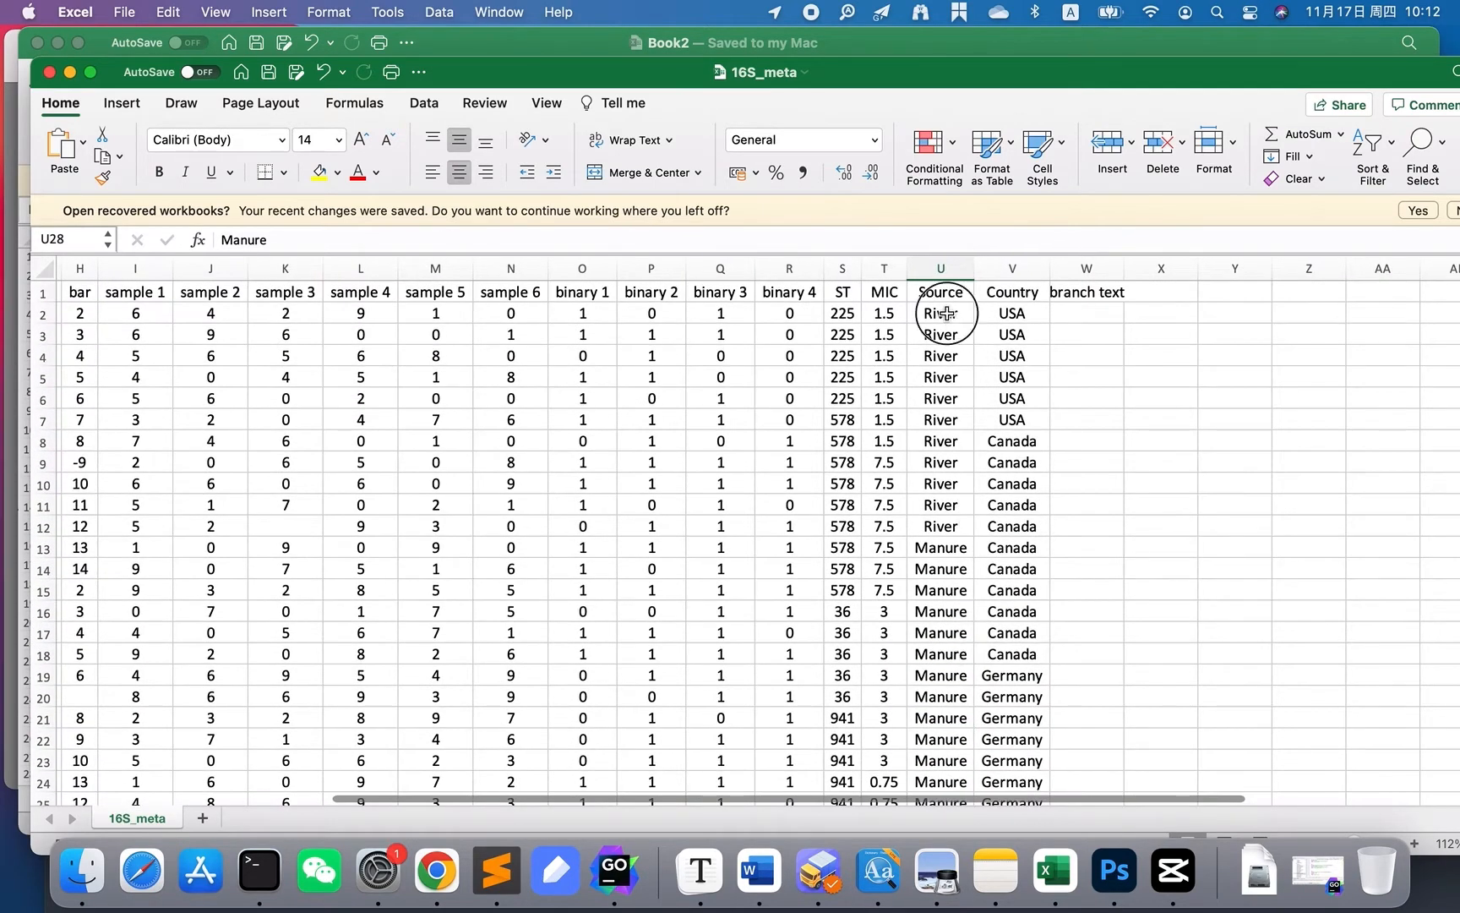
pyautogui.scroll(-5, 947, 420)
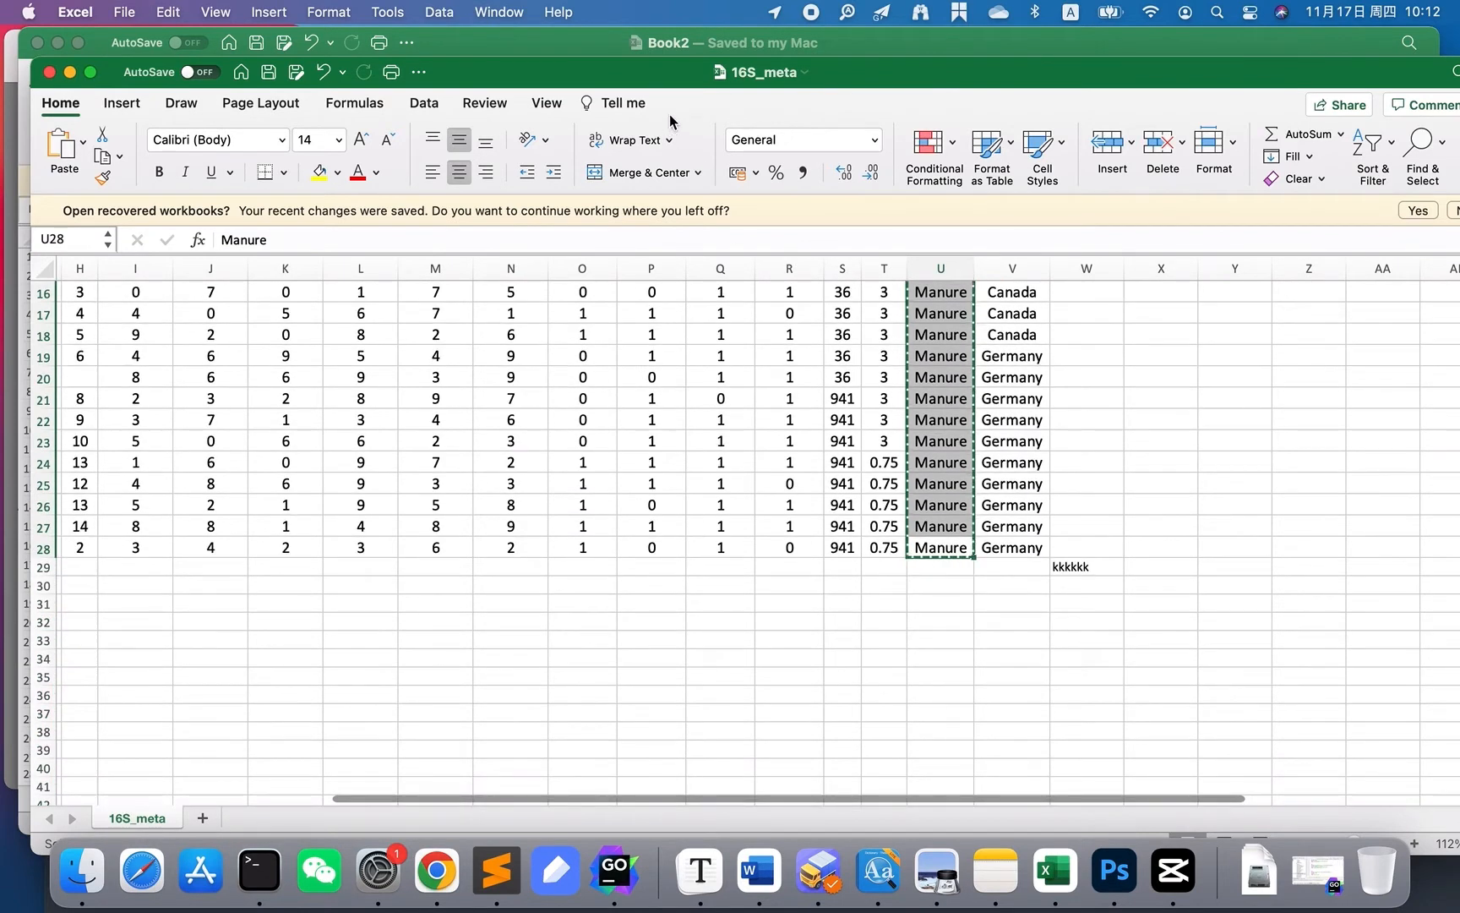
pyautogui.press('super+c')
# Step: Return to Book2, enter the header "Soucce" in cell C1 and paste the copied source values starting at cell C2
pyautogui.click(735, 42)
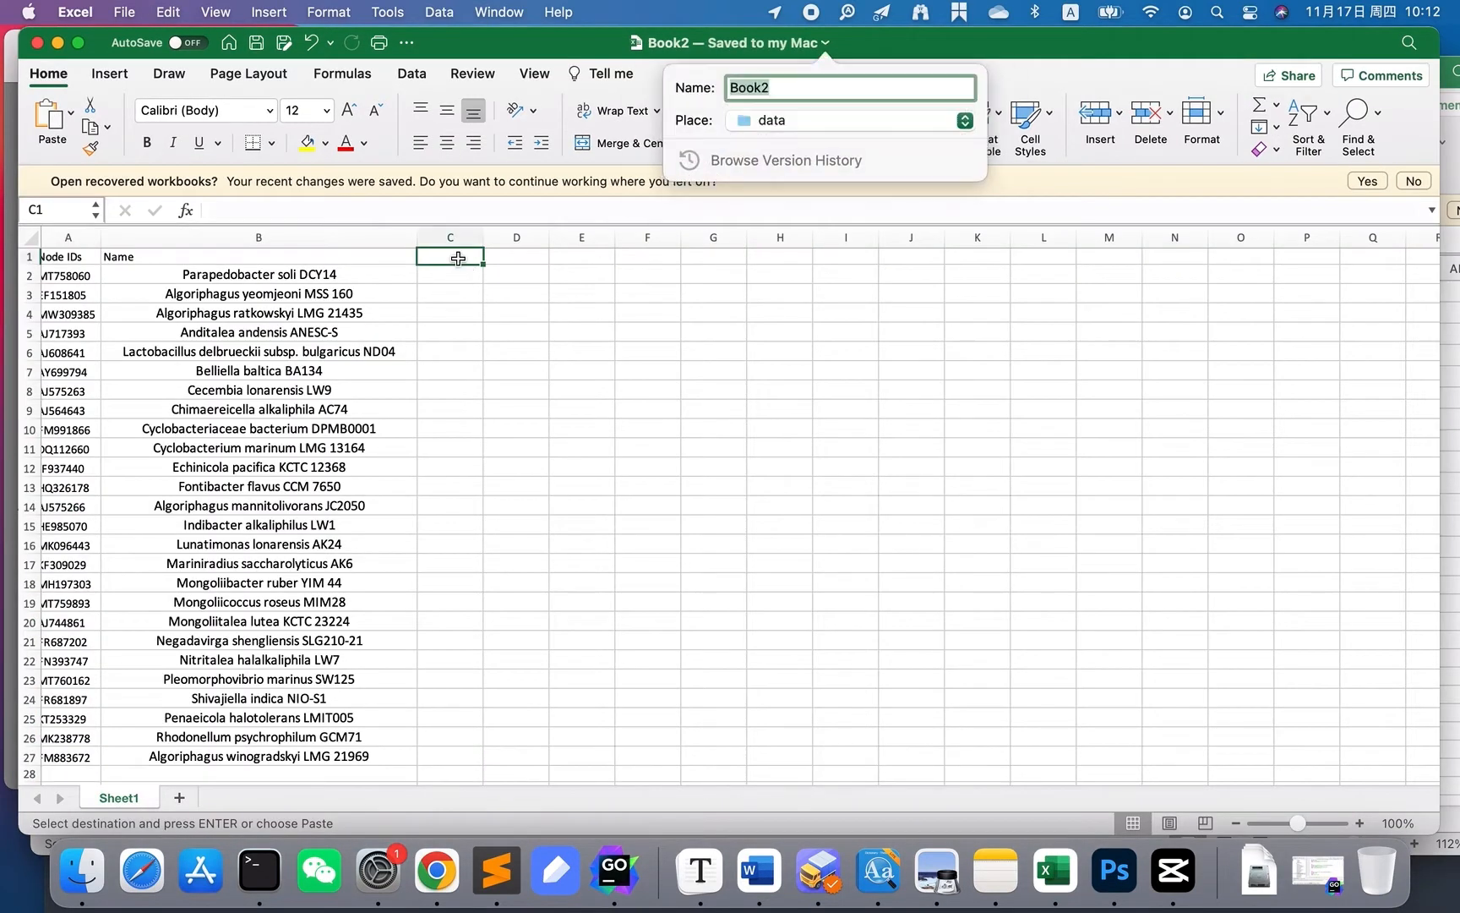
pyautogui.click(570, 293)
pyautogui.click(463, 260)
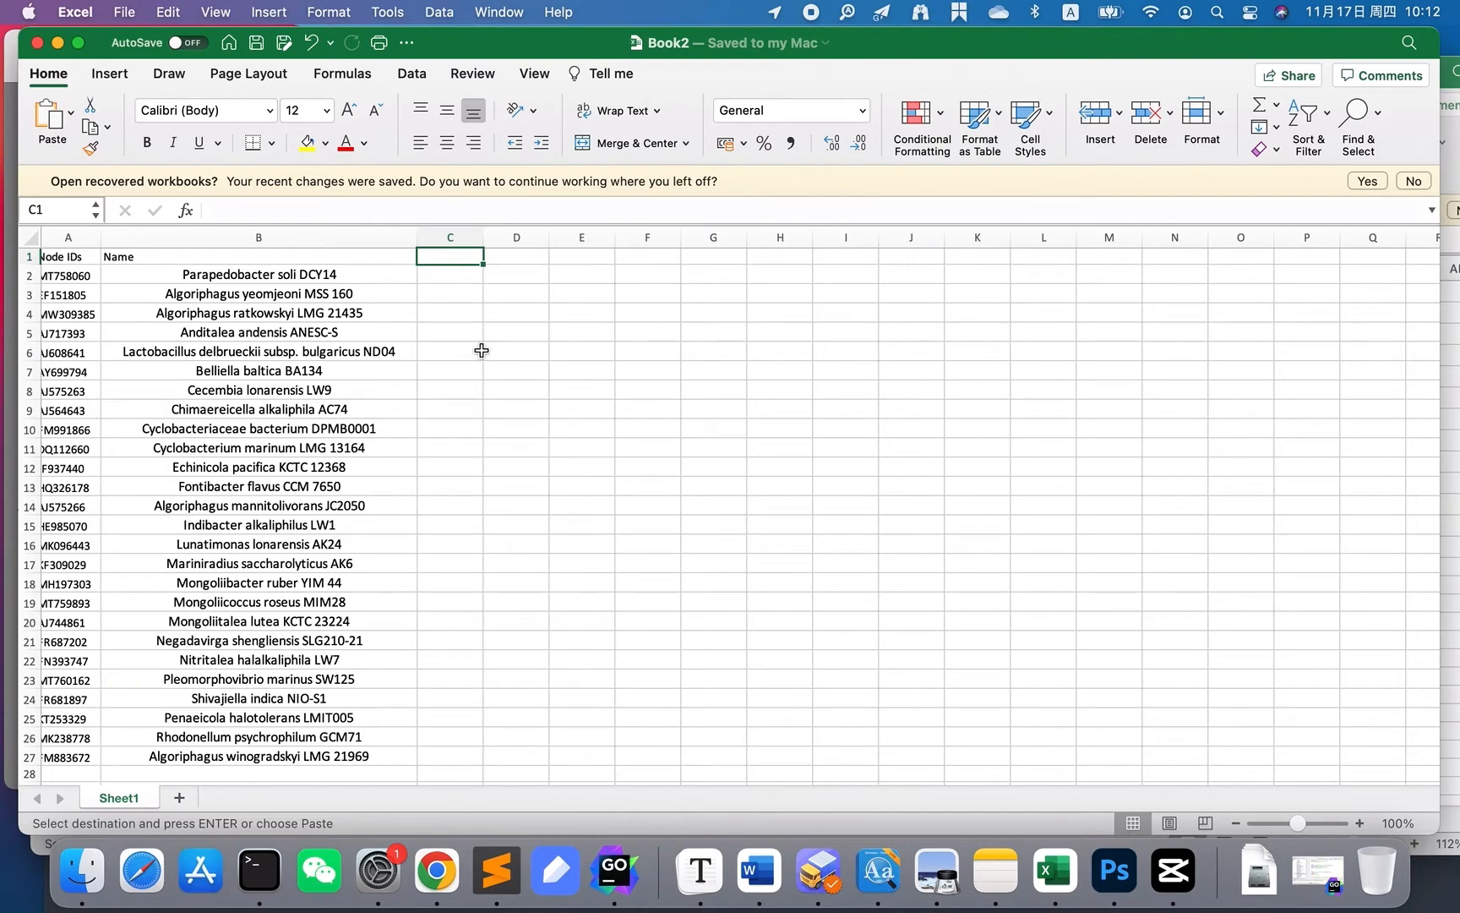
pyautogui.write('Soucce')
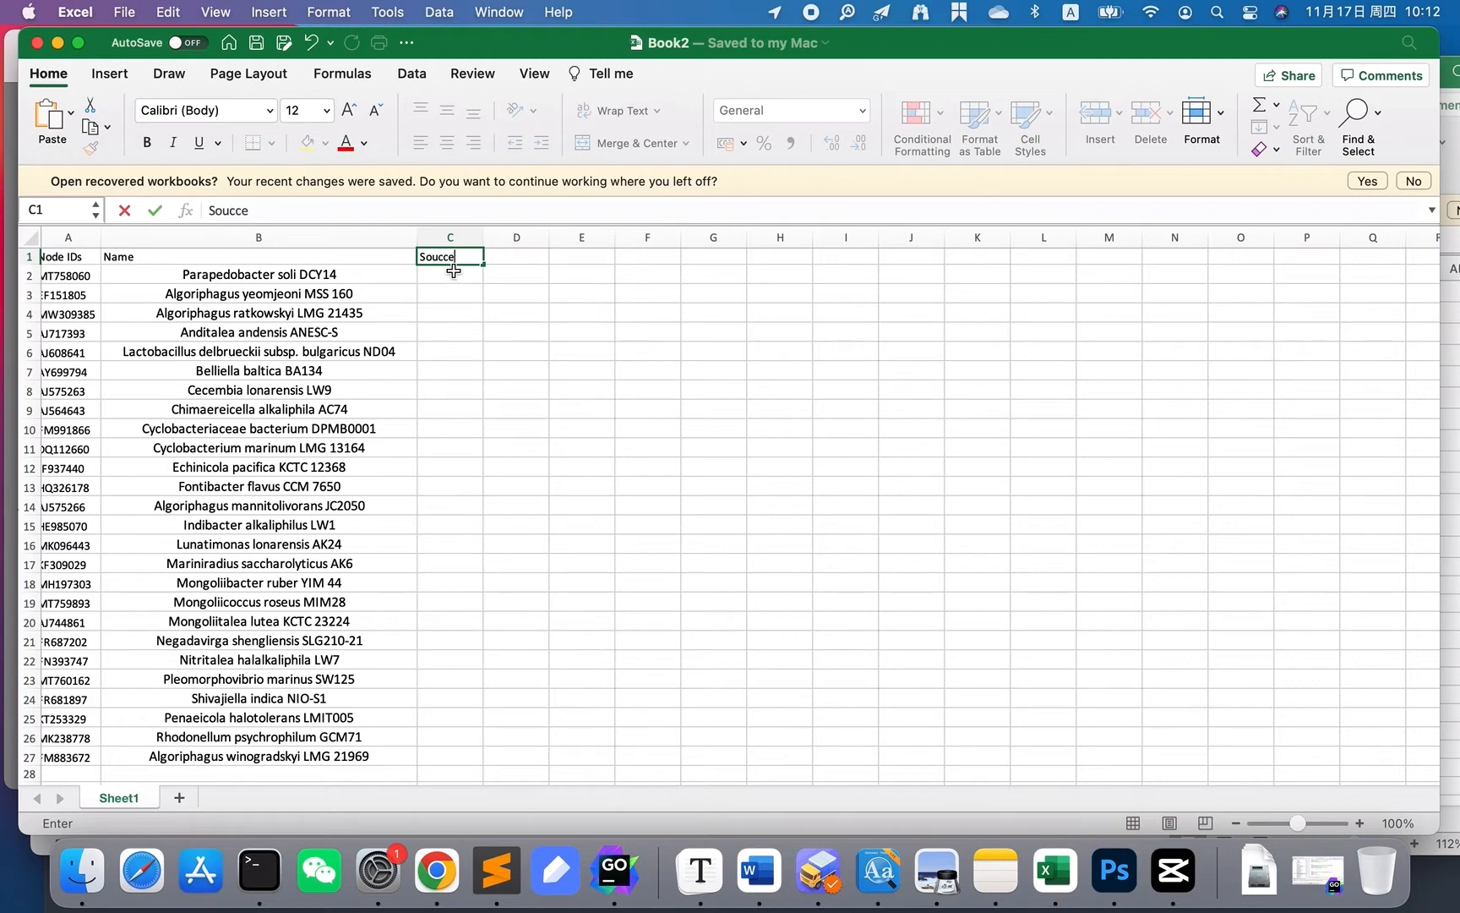
pyautogui.click(467, 282)
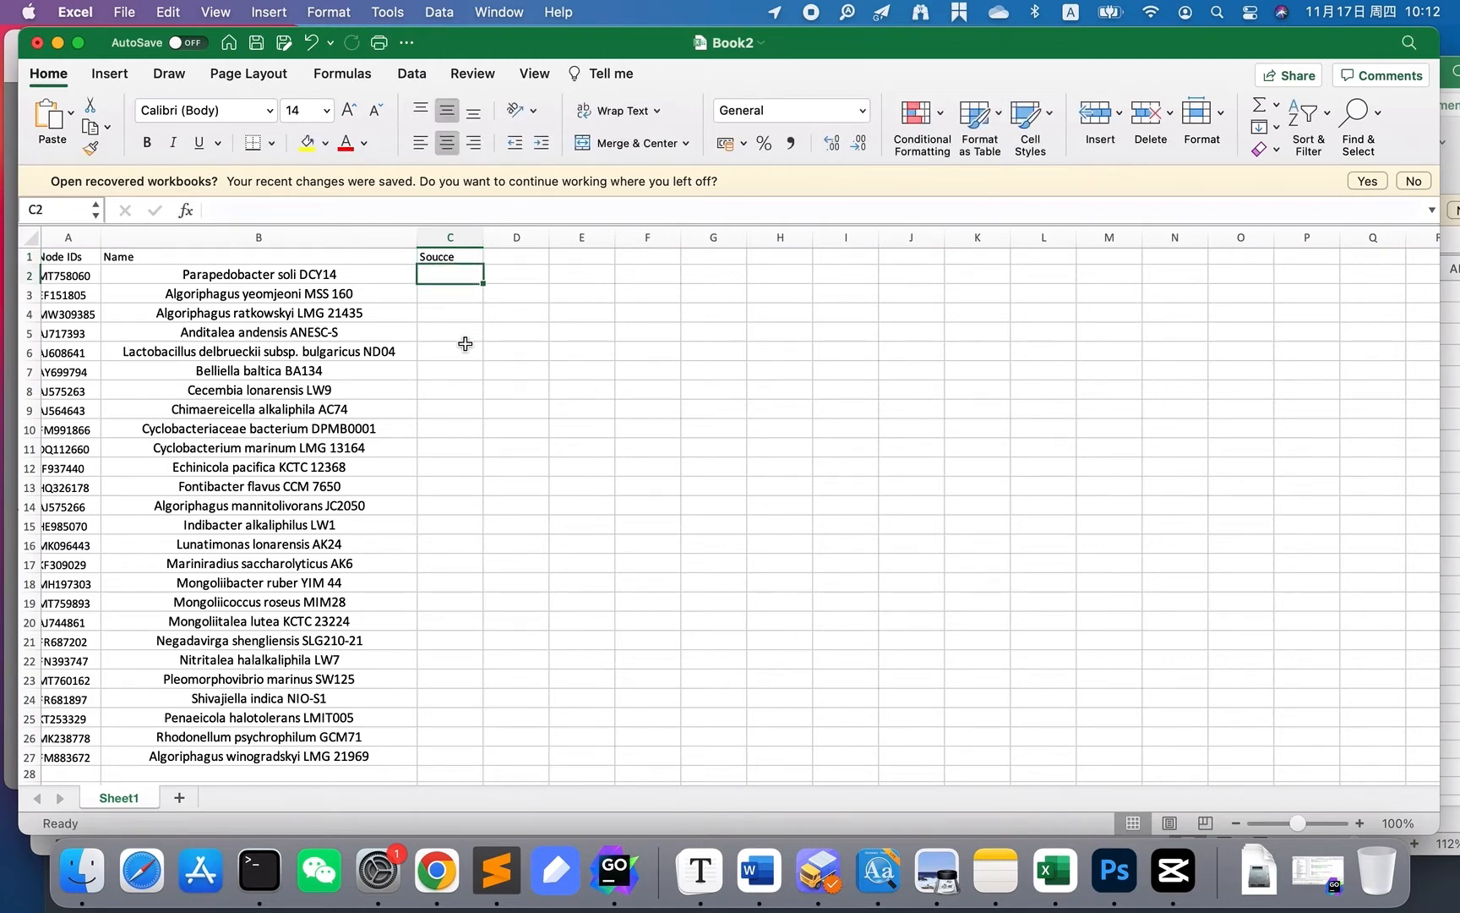
pyautogui.press('super+v')
# Step: Delete entire row 28 containing the surplus source value and save the workbook
pyautogui.scroll(-3, 499, 430)
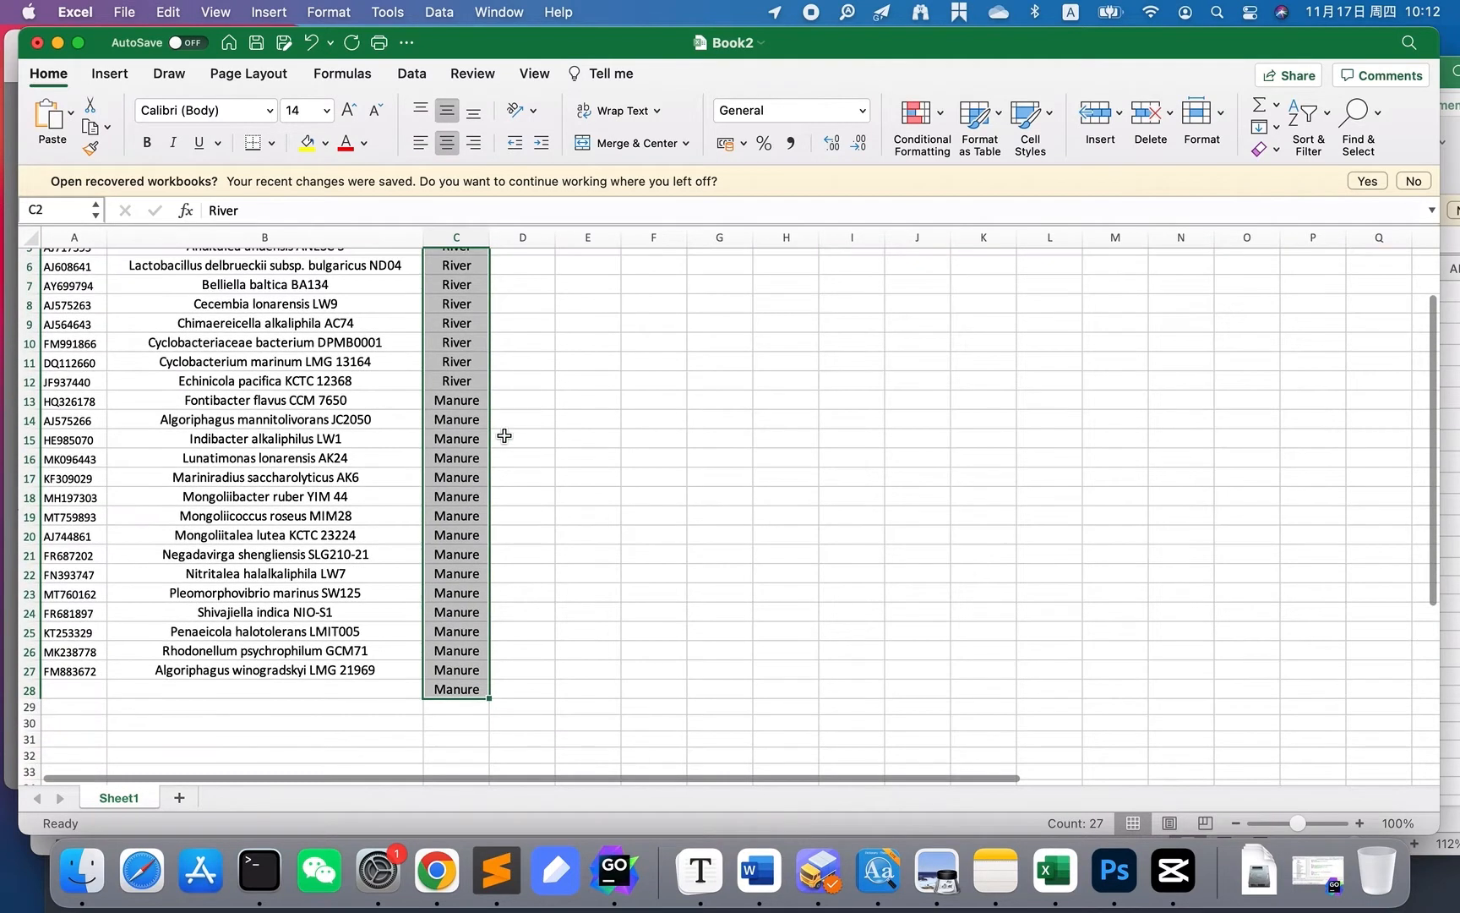
pyautogui.click(454, 689)
pyautogui.rightClick(452, 692)
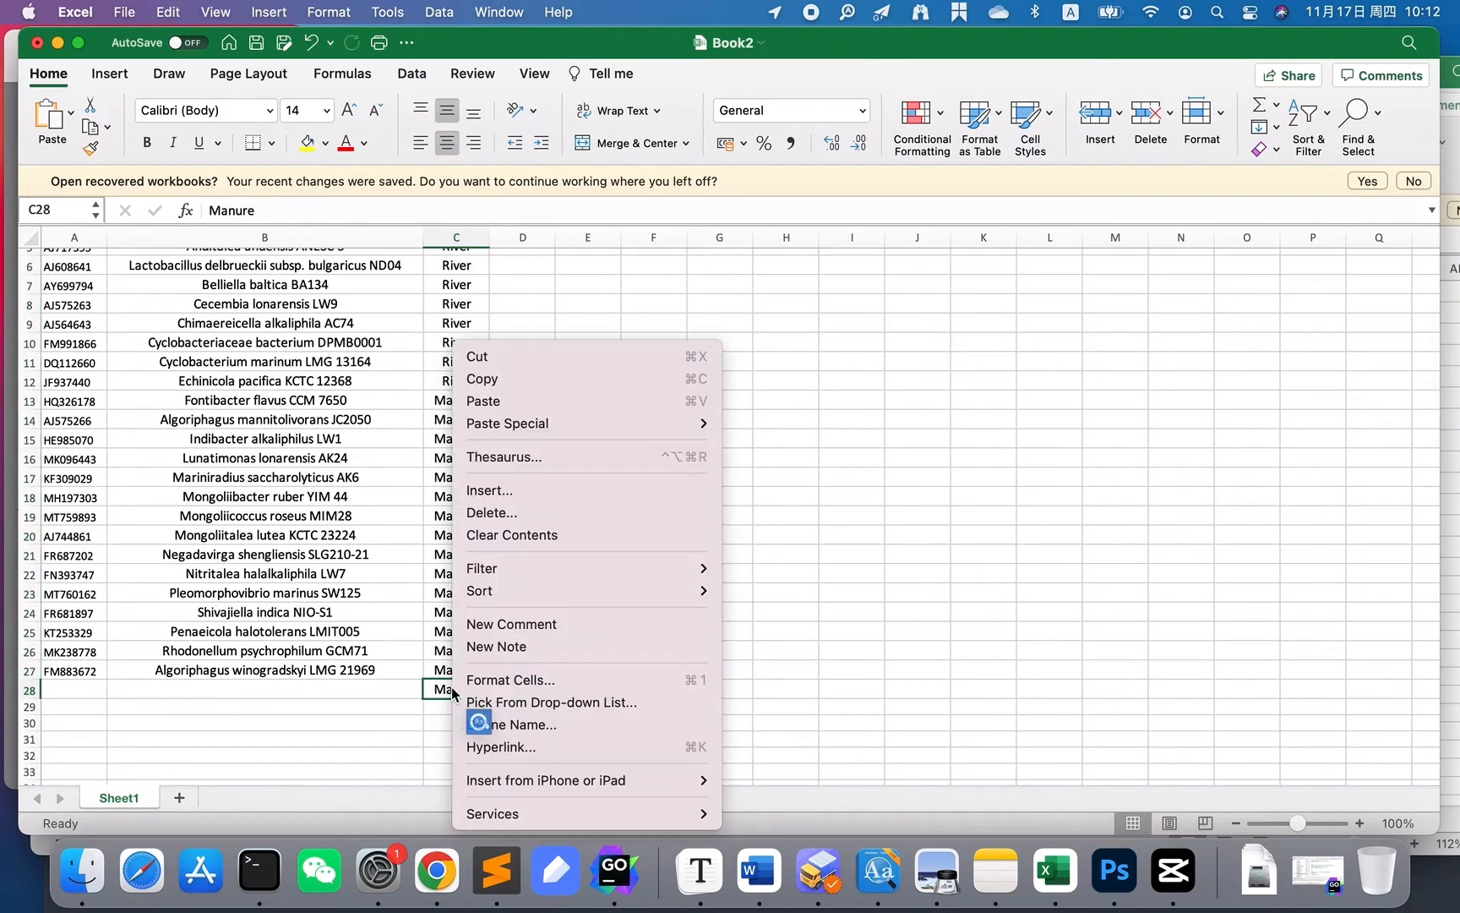
pyautogui.click(539, 510)
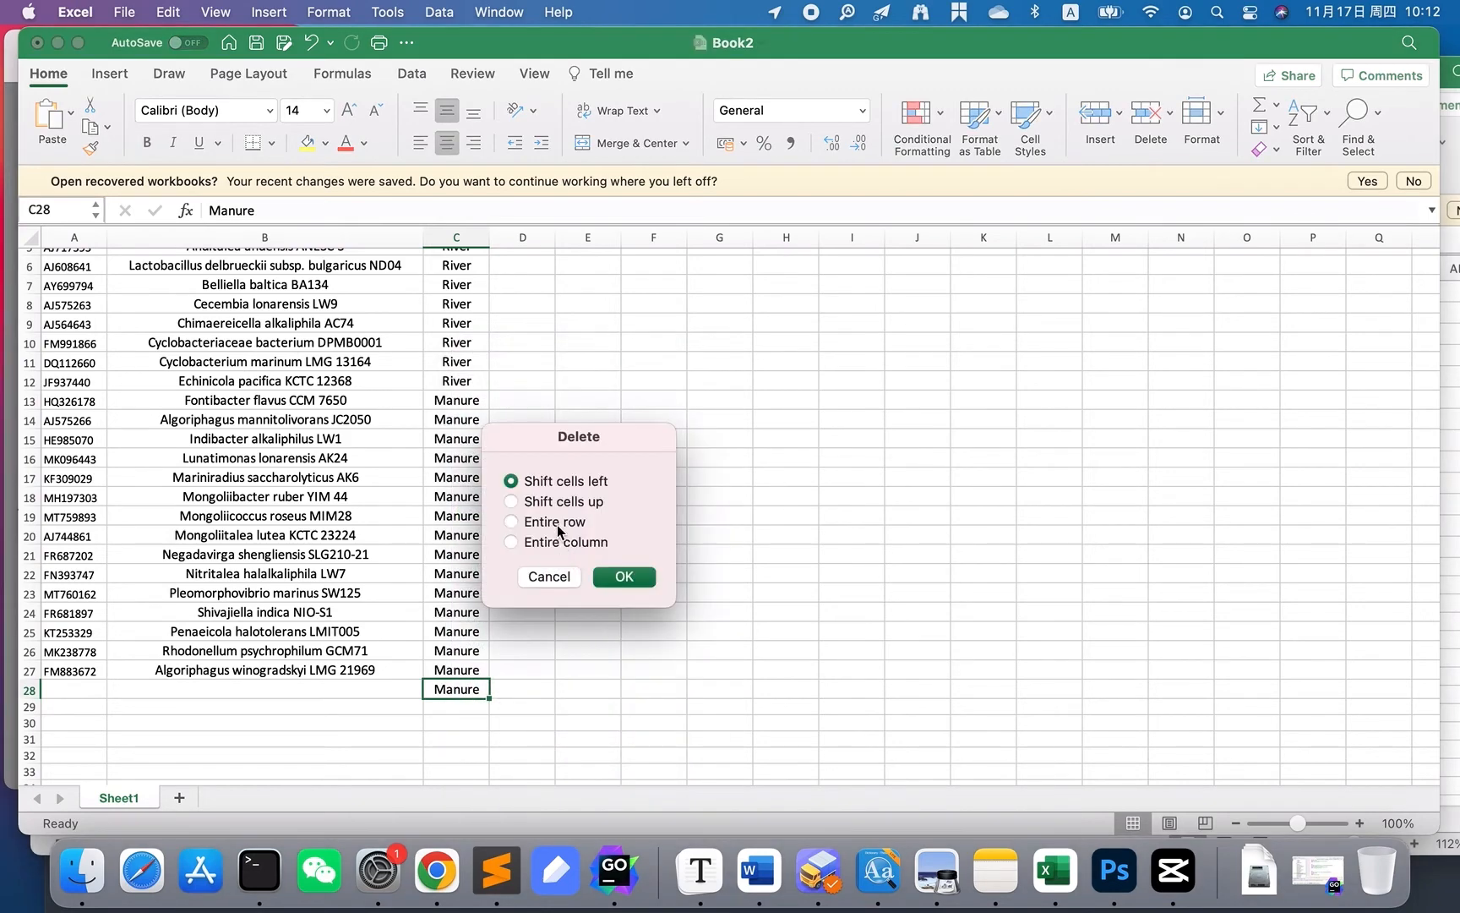
pyautogui.click(556, 524)
pyautogui.click(623, 576)
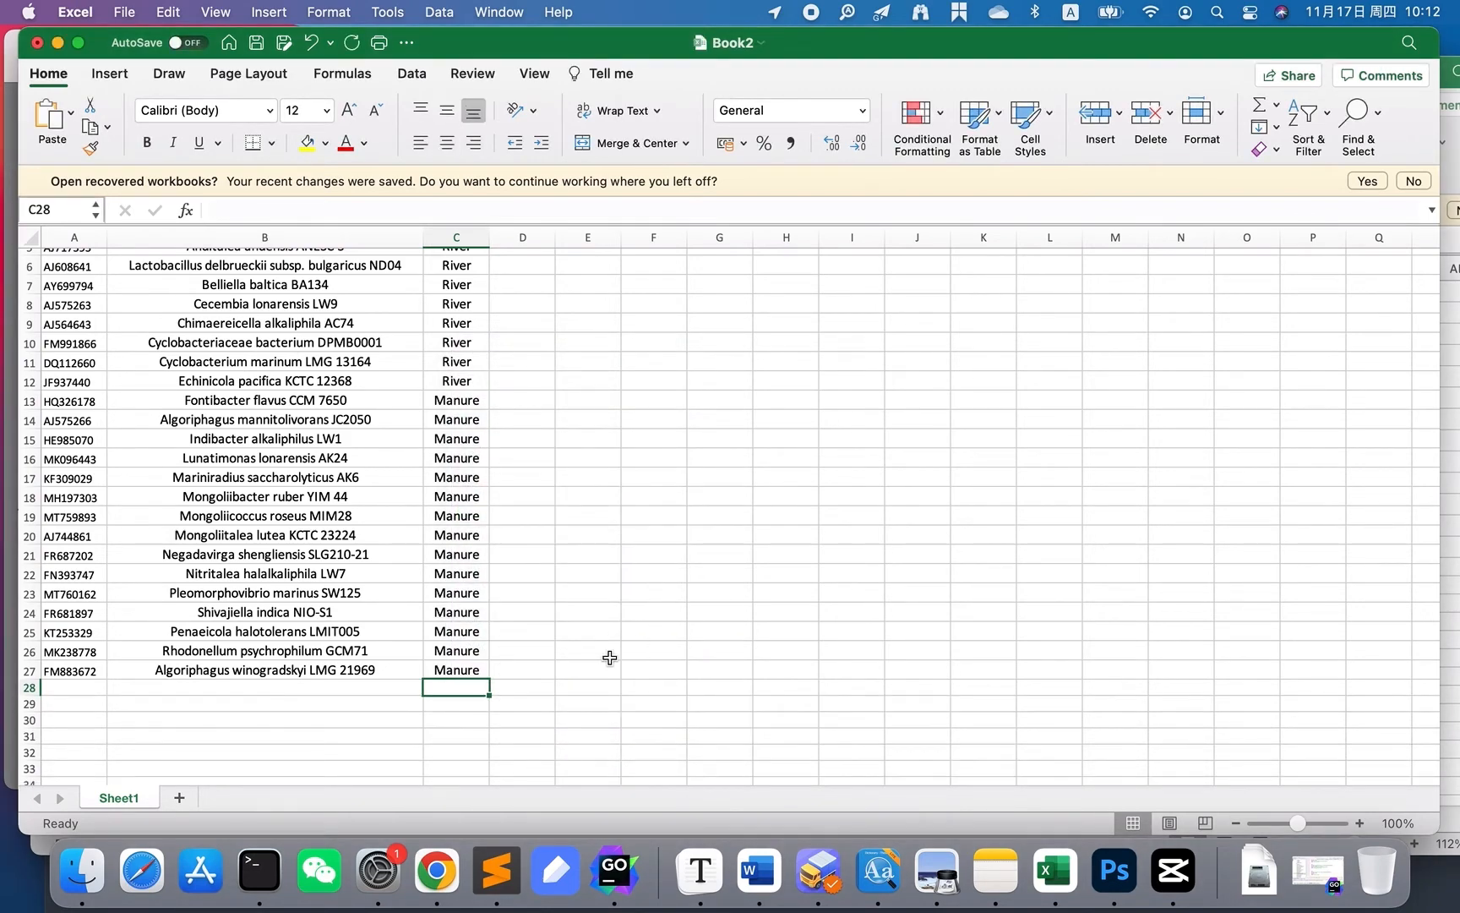
pyautogui.scroll(3, 609, 657)
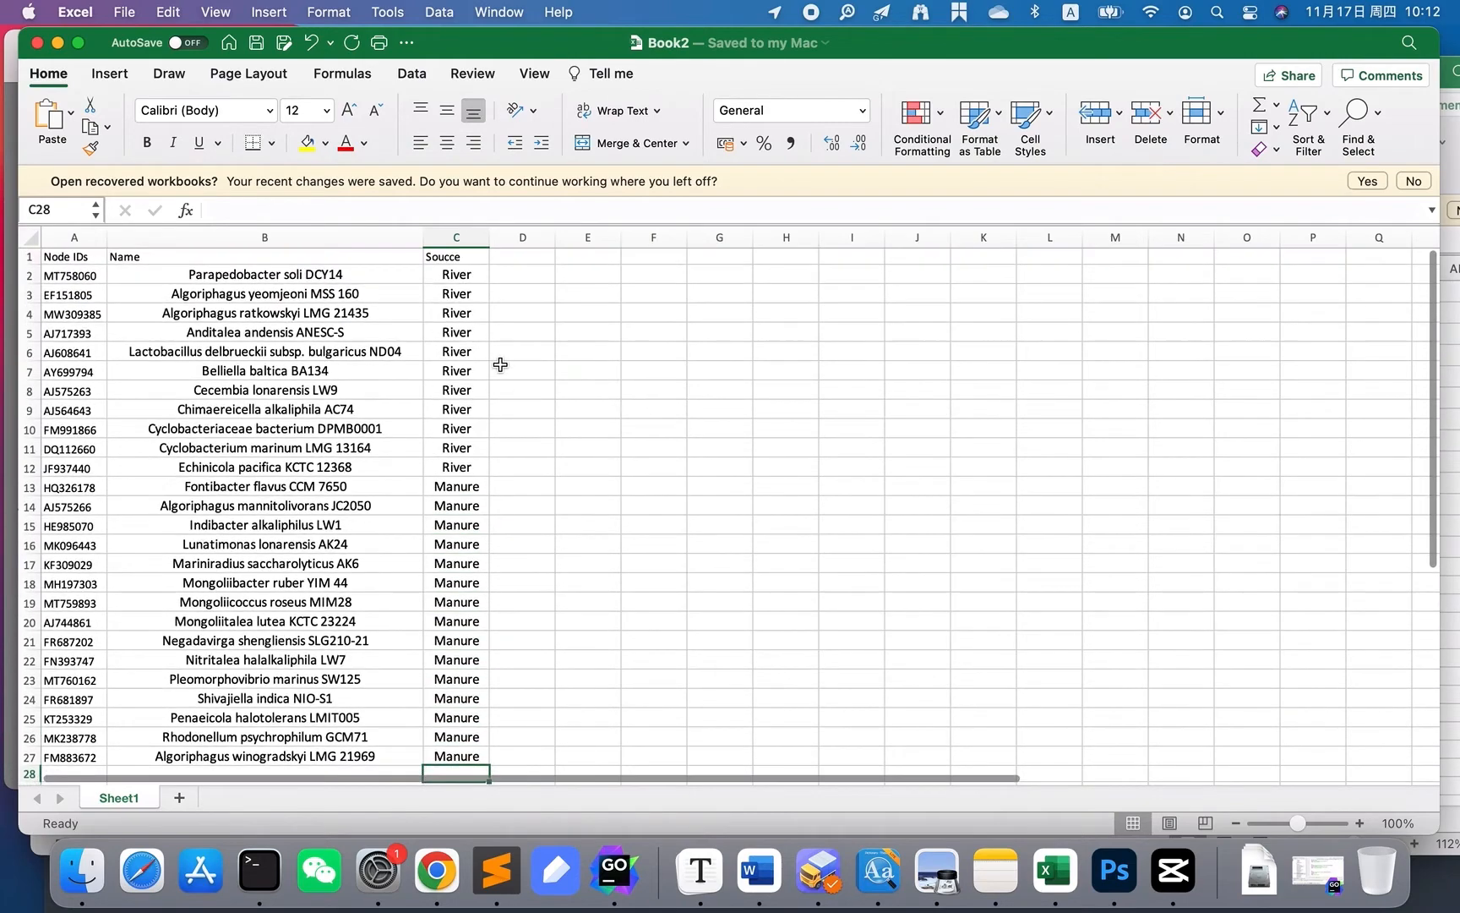
# Step: Switch to the normal tree page in Chrome and add Book2.xlsx from the data folder as layer data
pyautogui.click(435, 863)
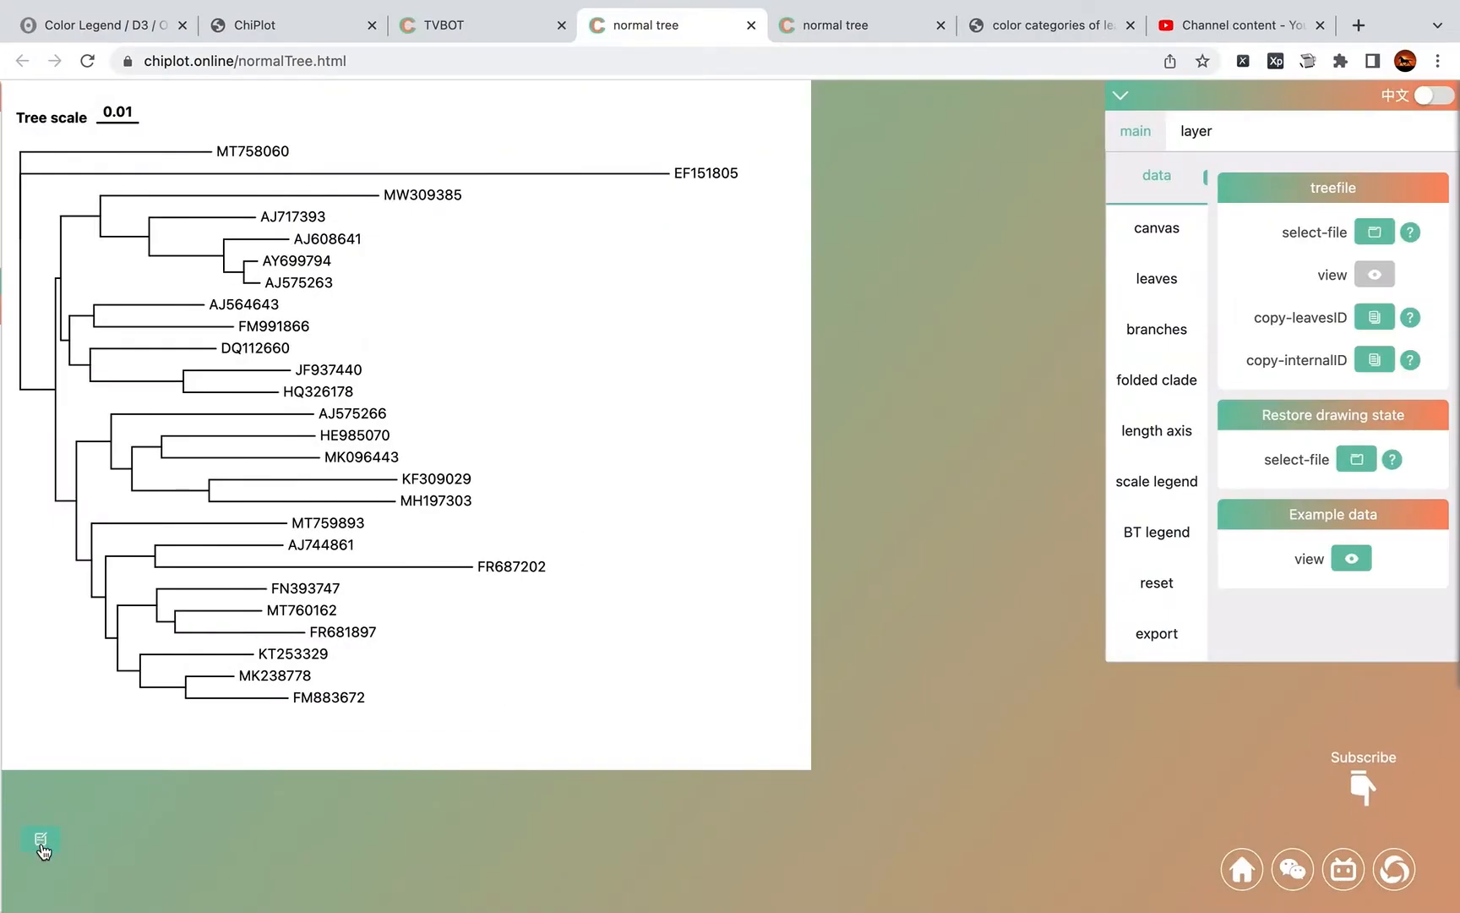
pyautogui.click(41, 841)
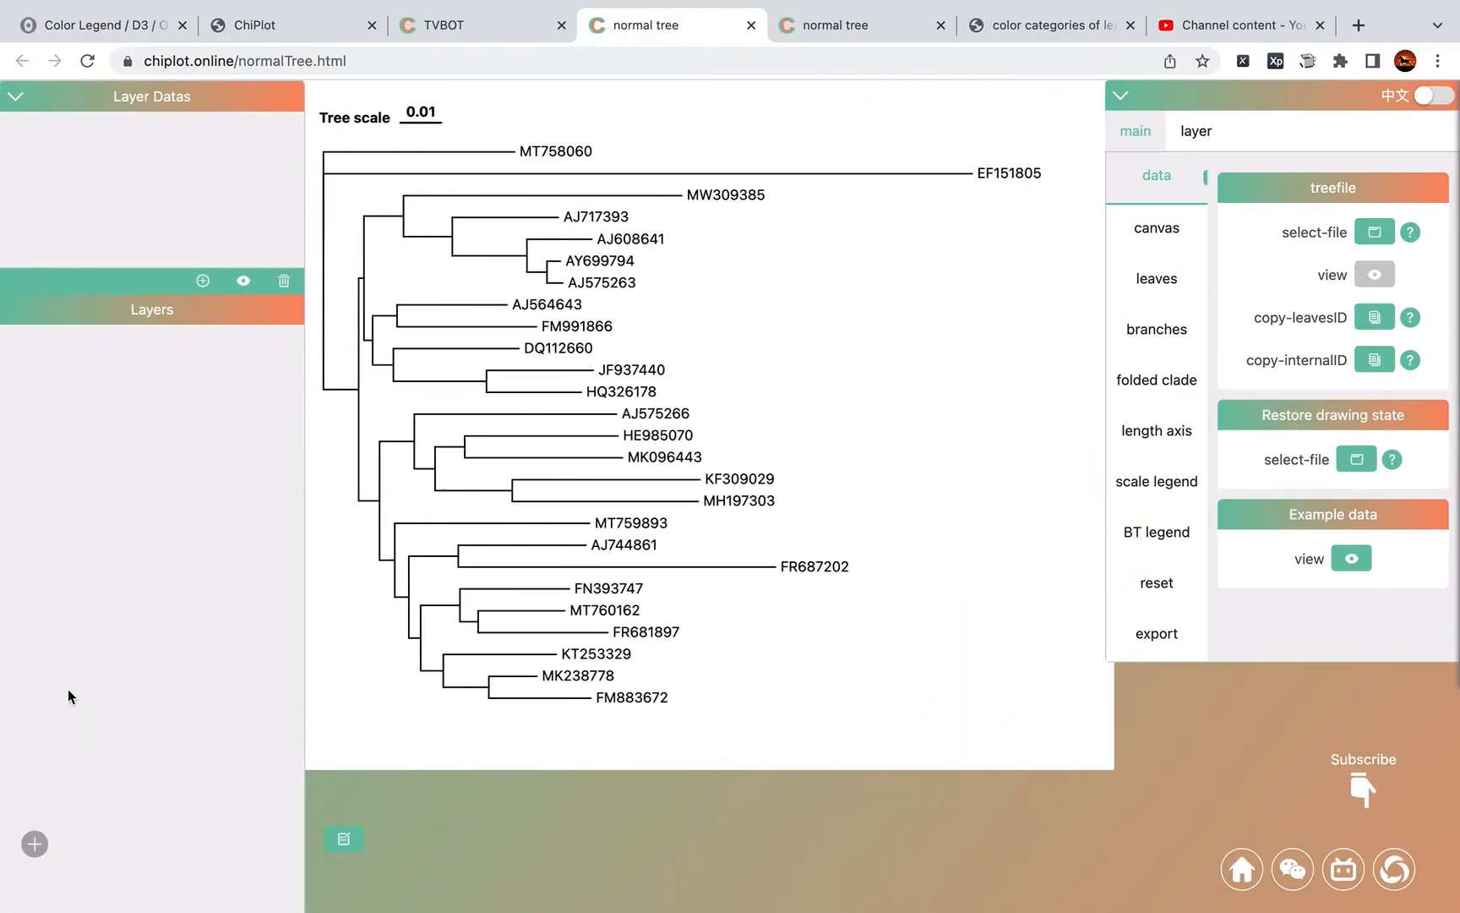
pyautogui.click(224, 390)
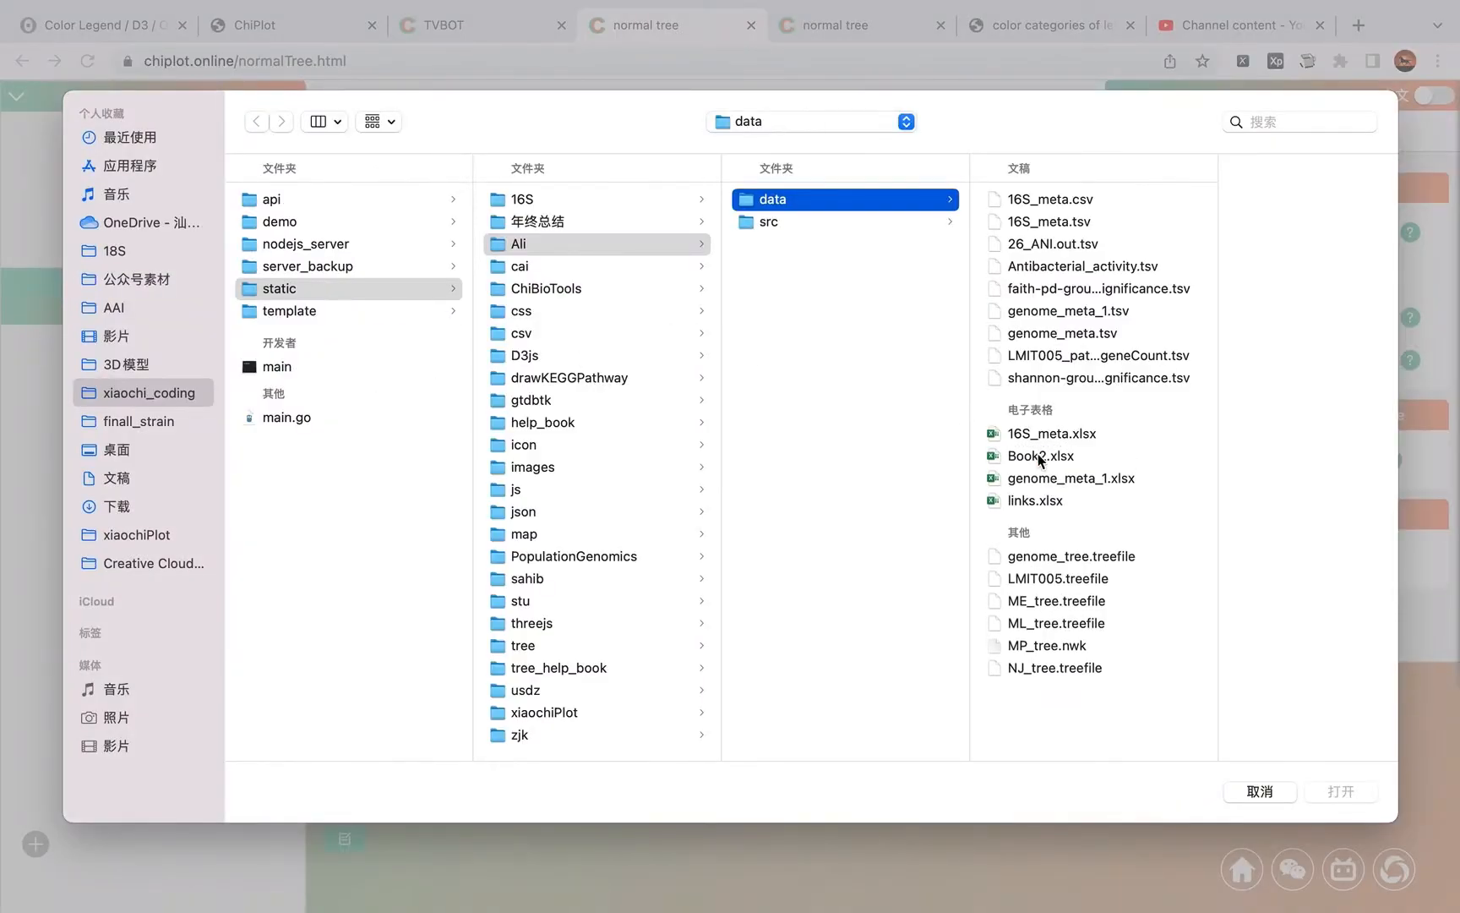
pyautogui.doubleClick(1040, 456)
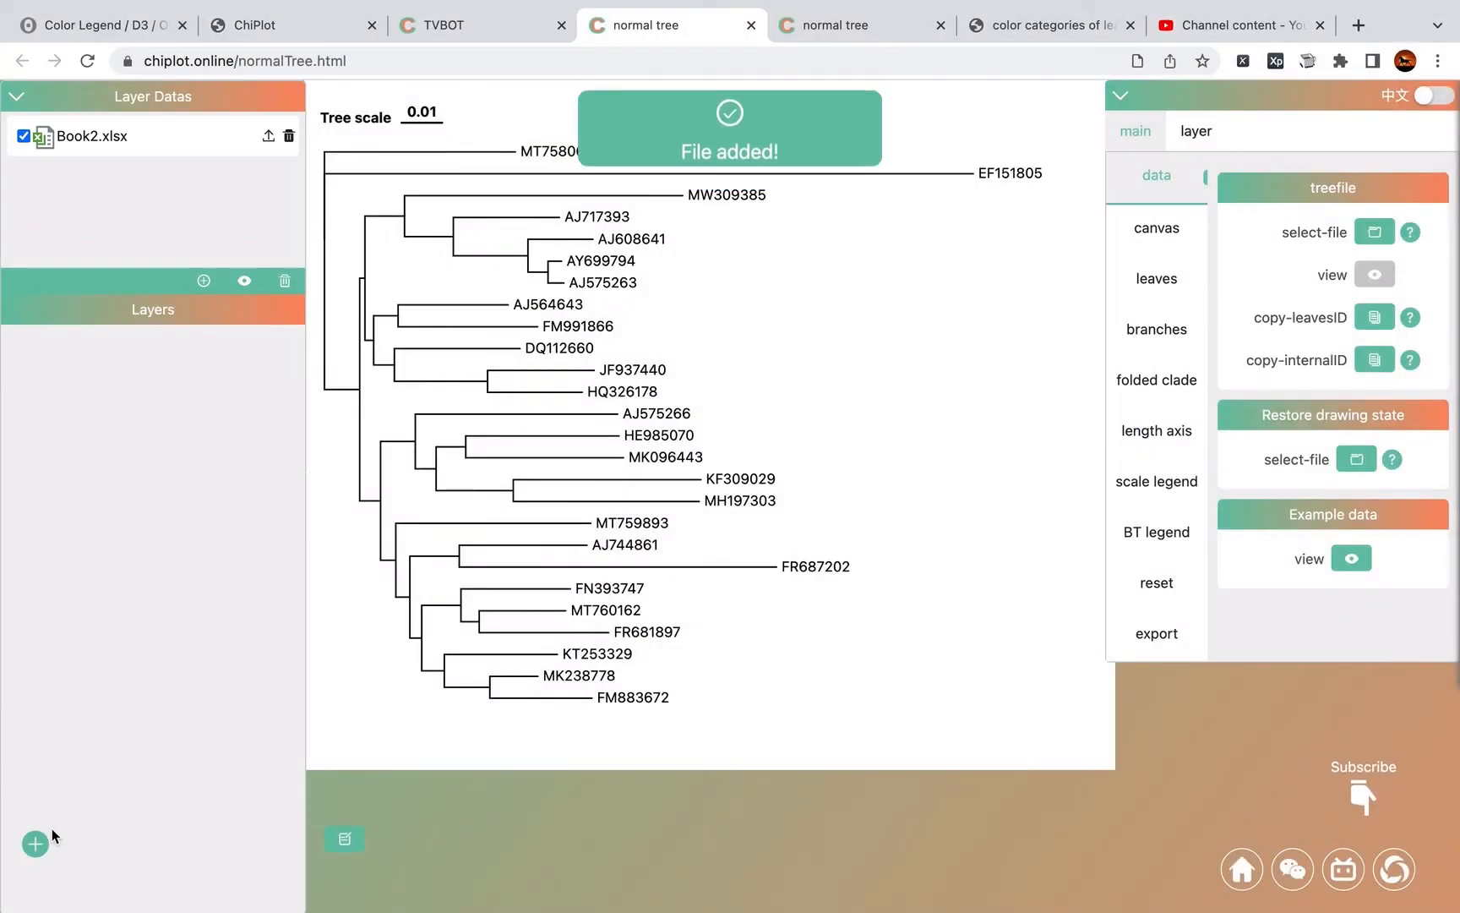
# Step: Add a "color categories of leaves name" layer to the tree using the Soucce column
pyautogui.click(47, 839)
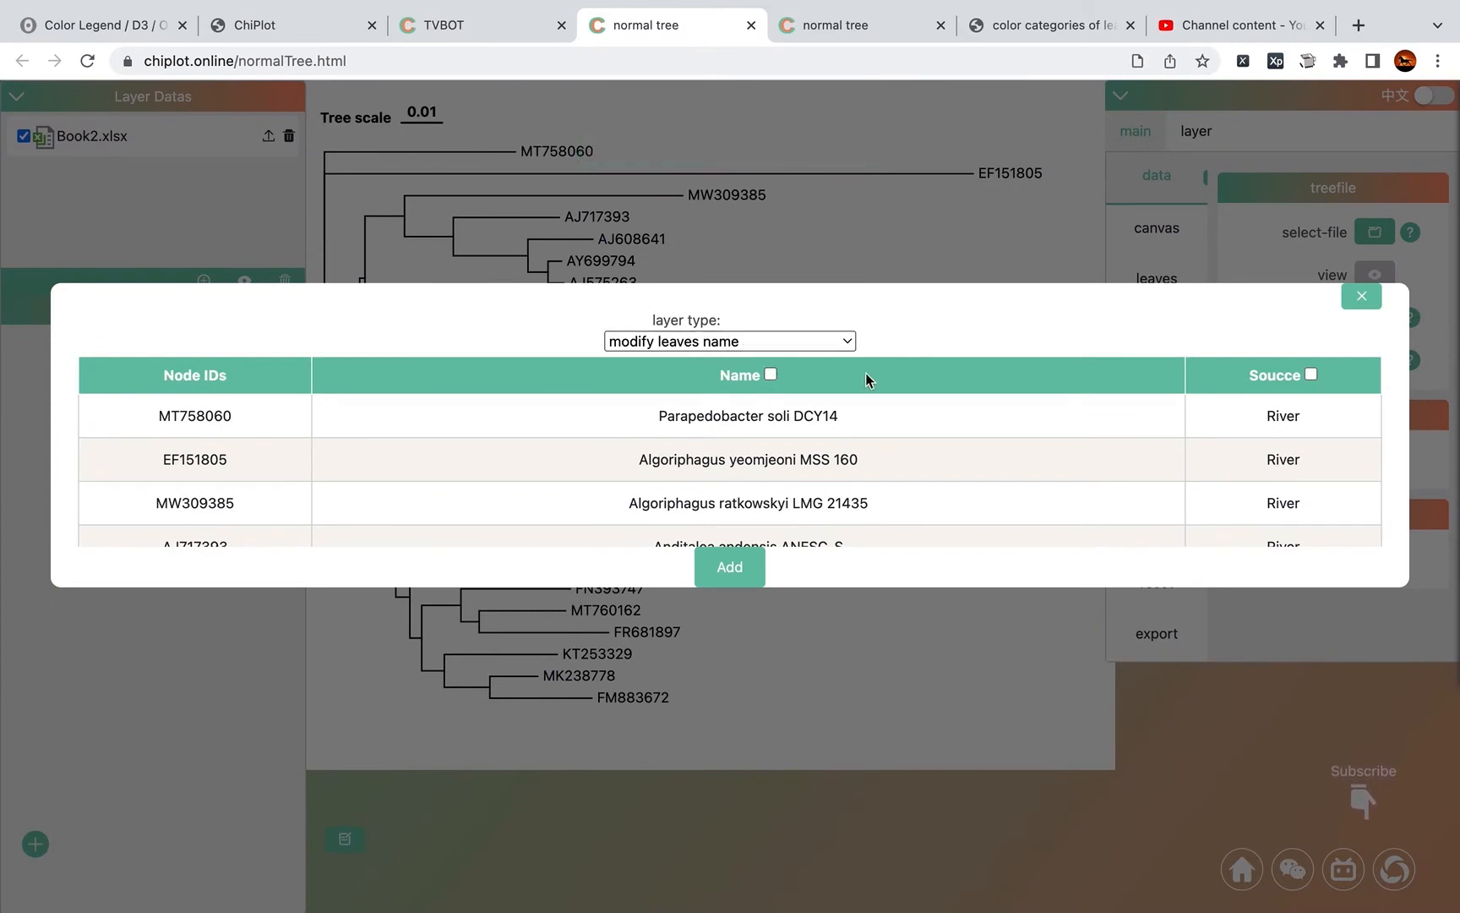
pyautogui.click(839, 343)
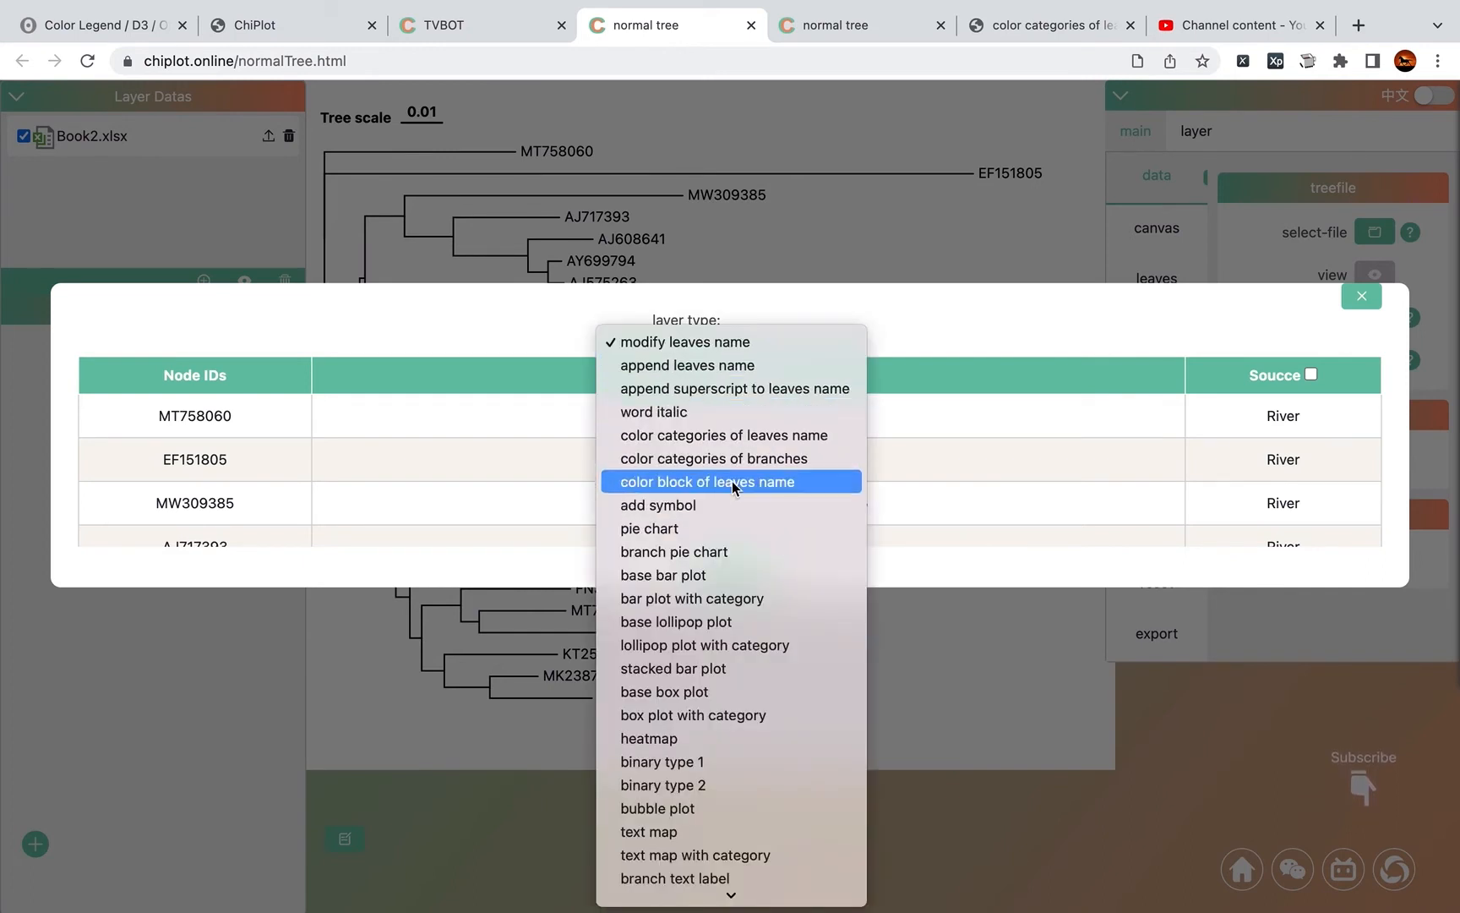
pyautogui.click(775, 439)
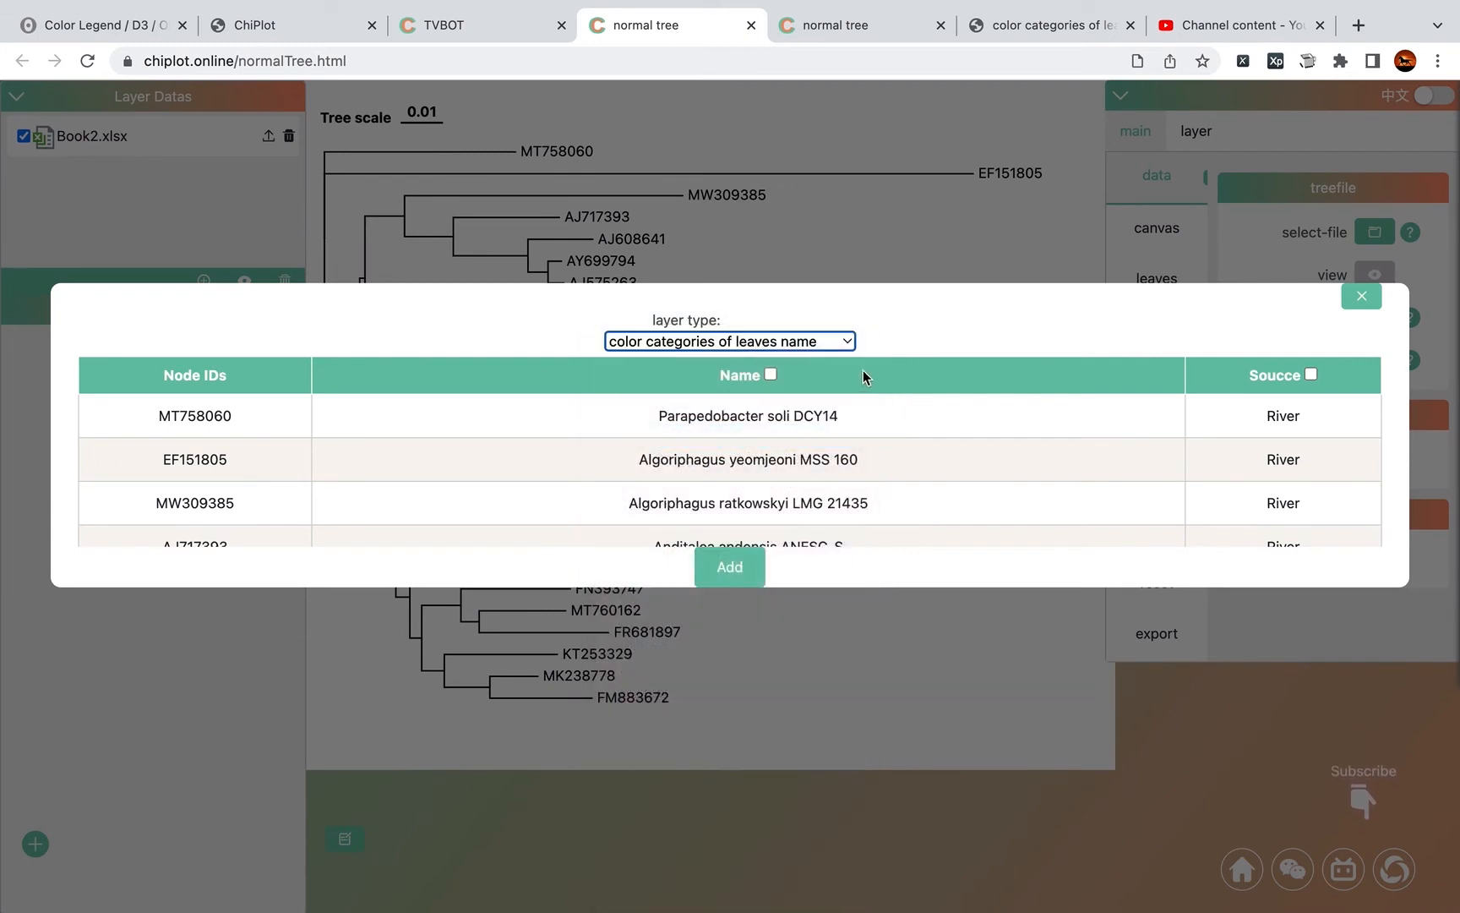
pyautogui.click(1311, 375)
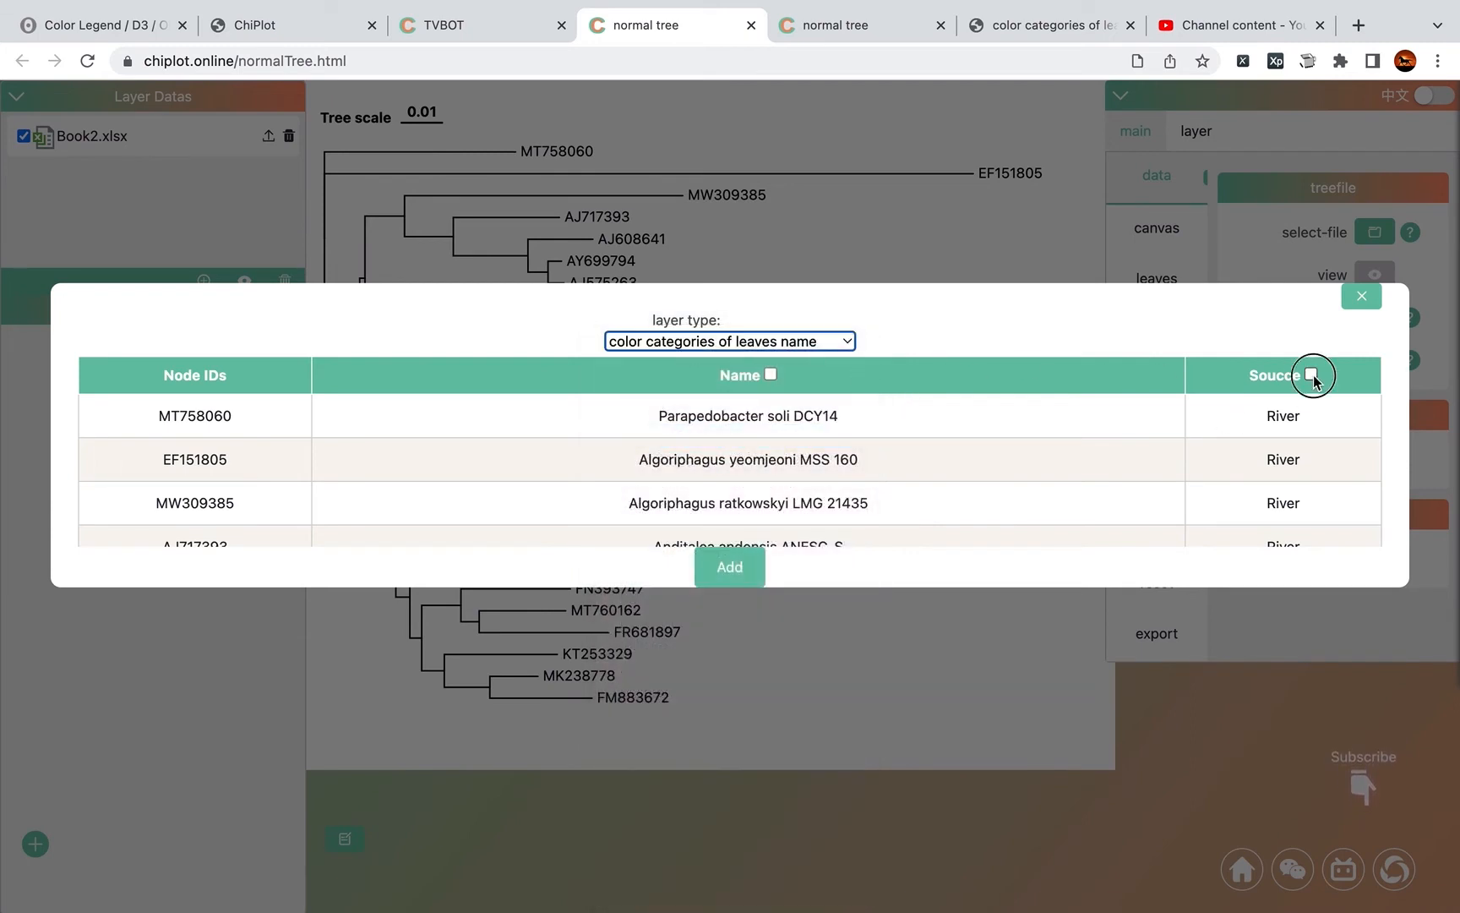
pyautogui.click(748, 578)
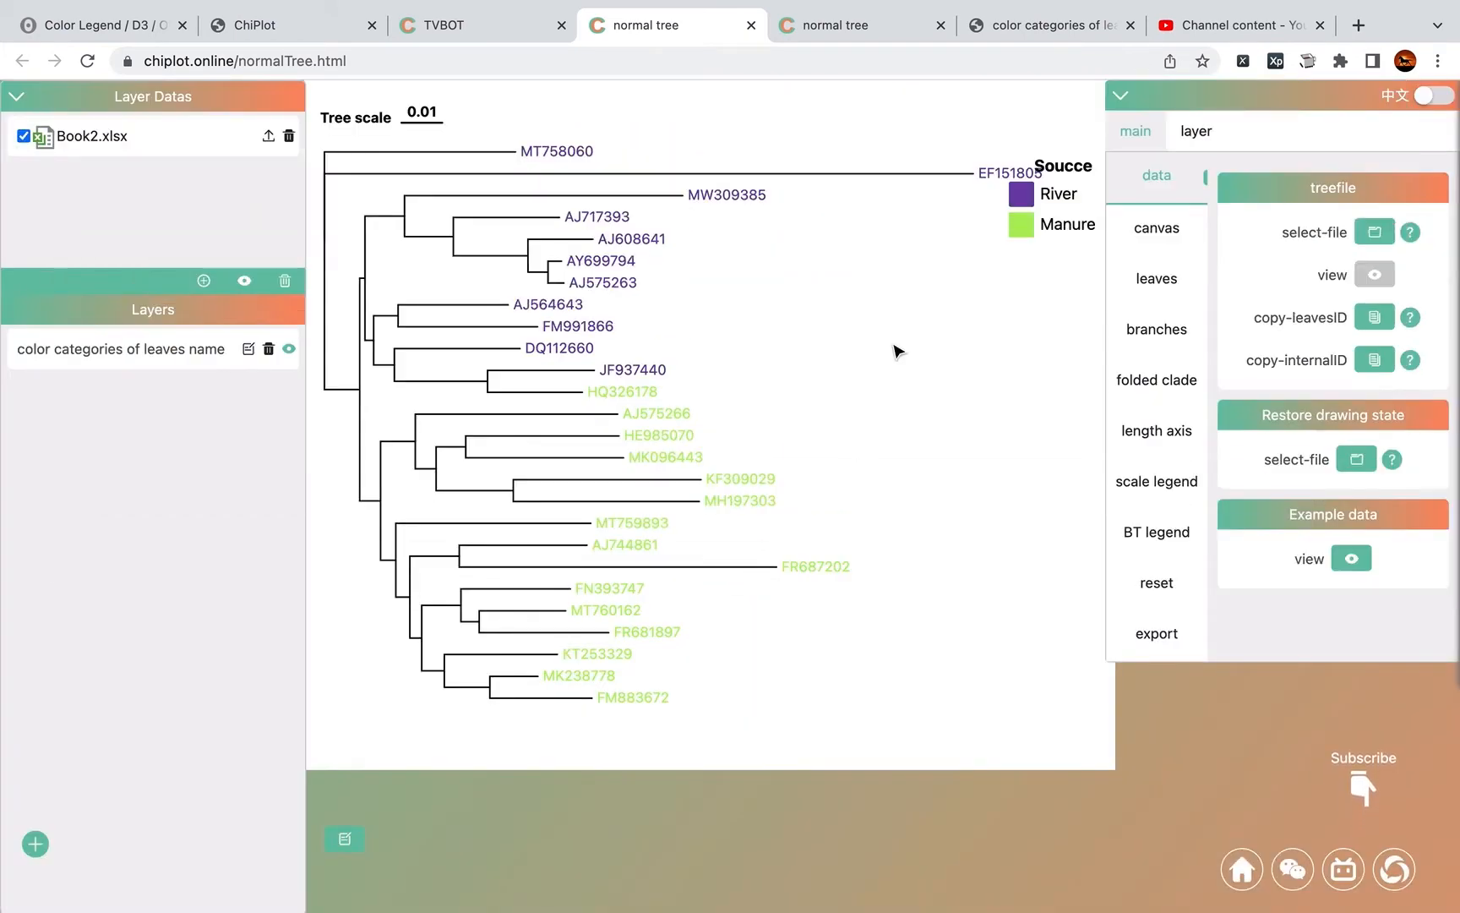
# Step: Open the settings of the color categories layer and move the Soucce legend clear of the leaf names
pyautogui.click(203, 372)
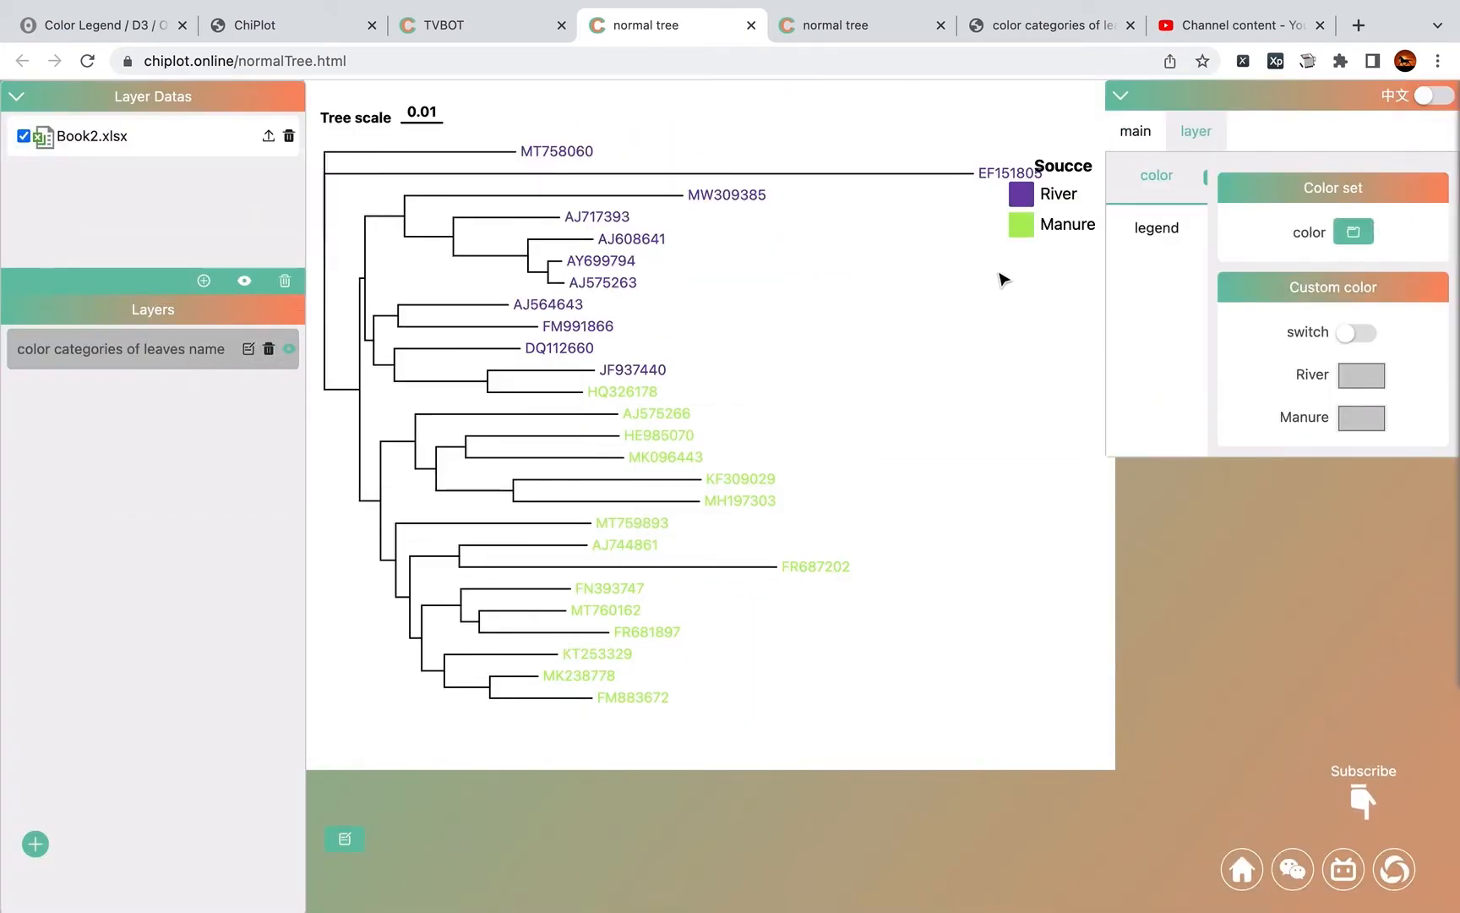
pyautogui.moveTo(1022, 230); pyautogui.dragTo(999, 318)
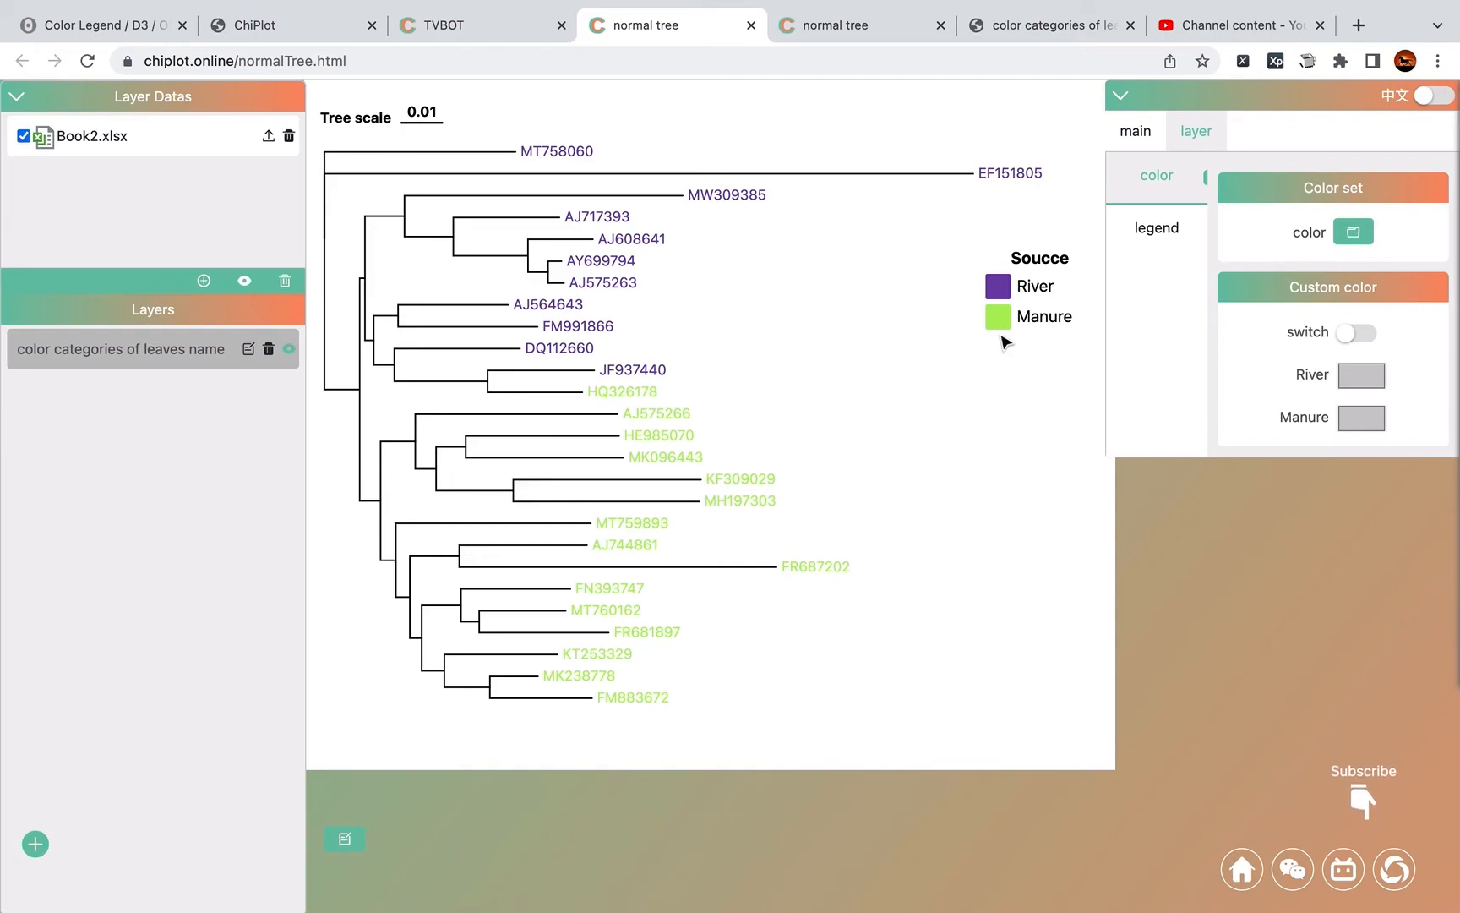
# Step: Switch to Book2 in Excel and review the River and Manure entries in the Soucce column
pyautogui.hotkey('ctrl', 'Left')
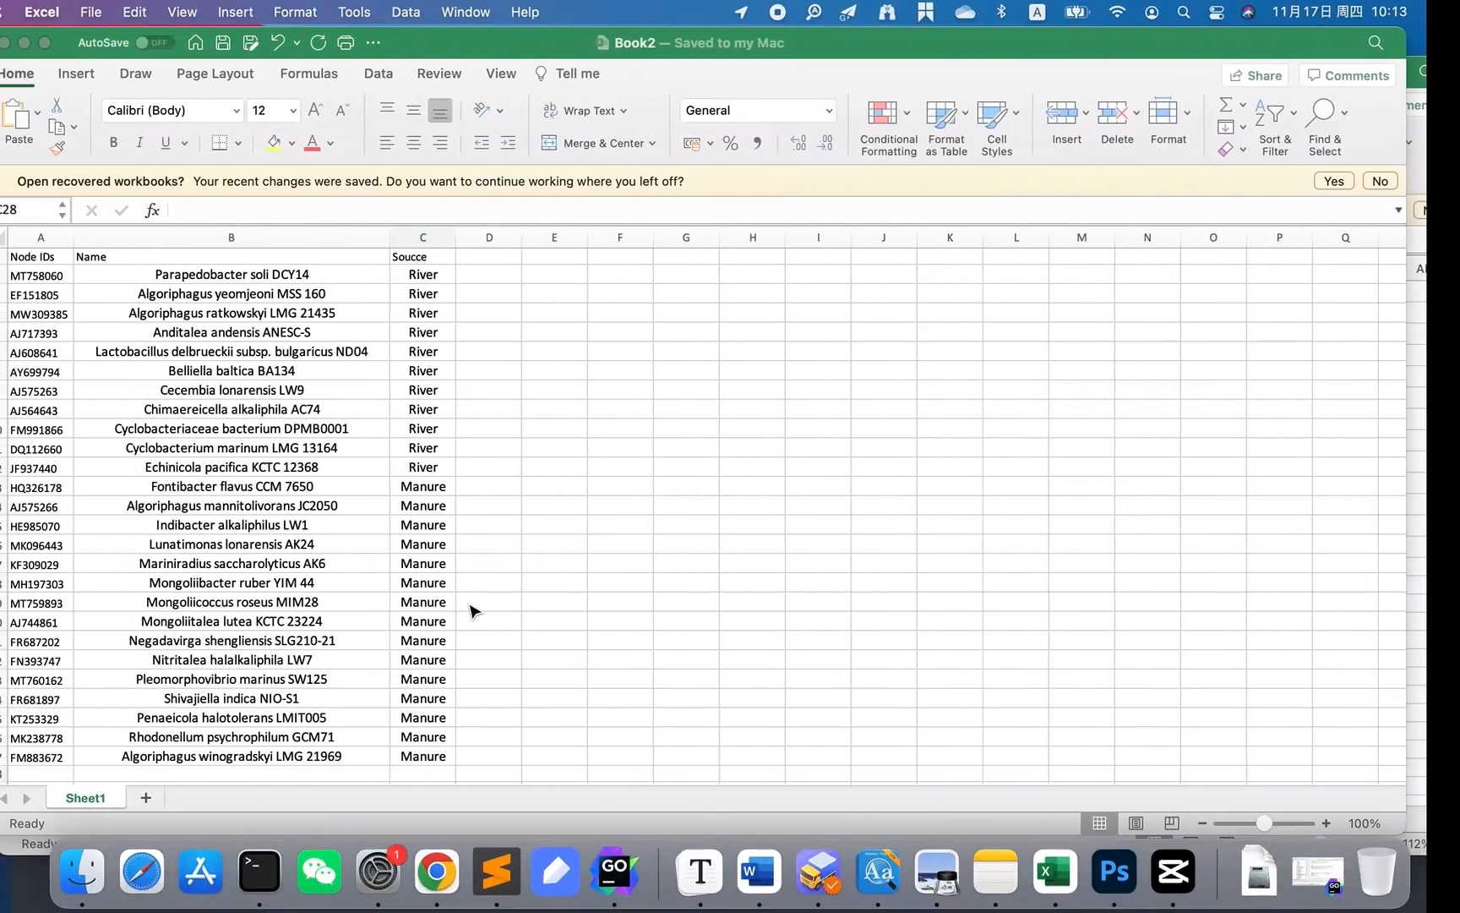
pyautogui.scroll(3, 574, 548)
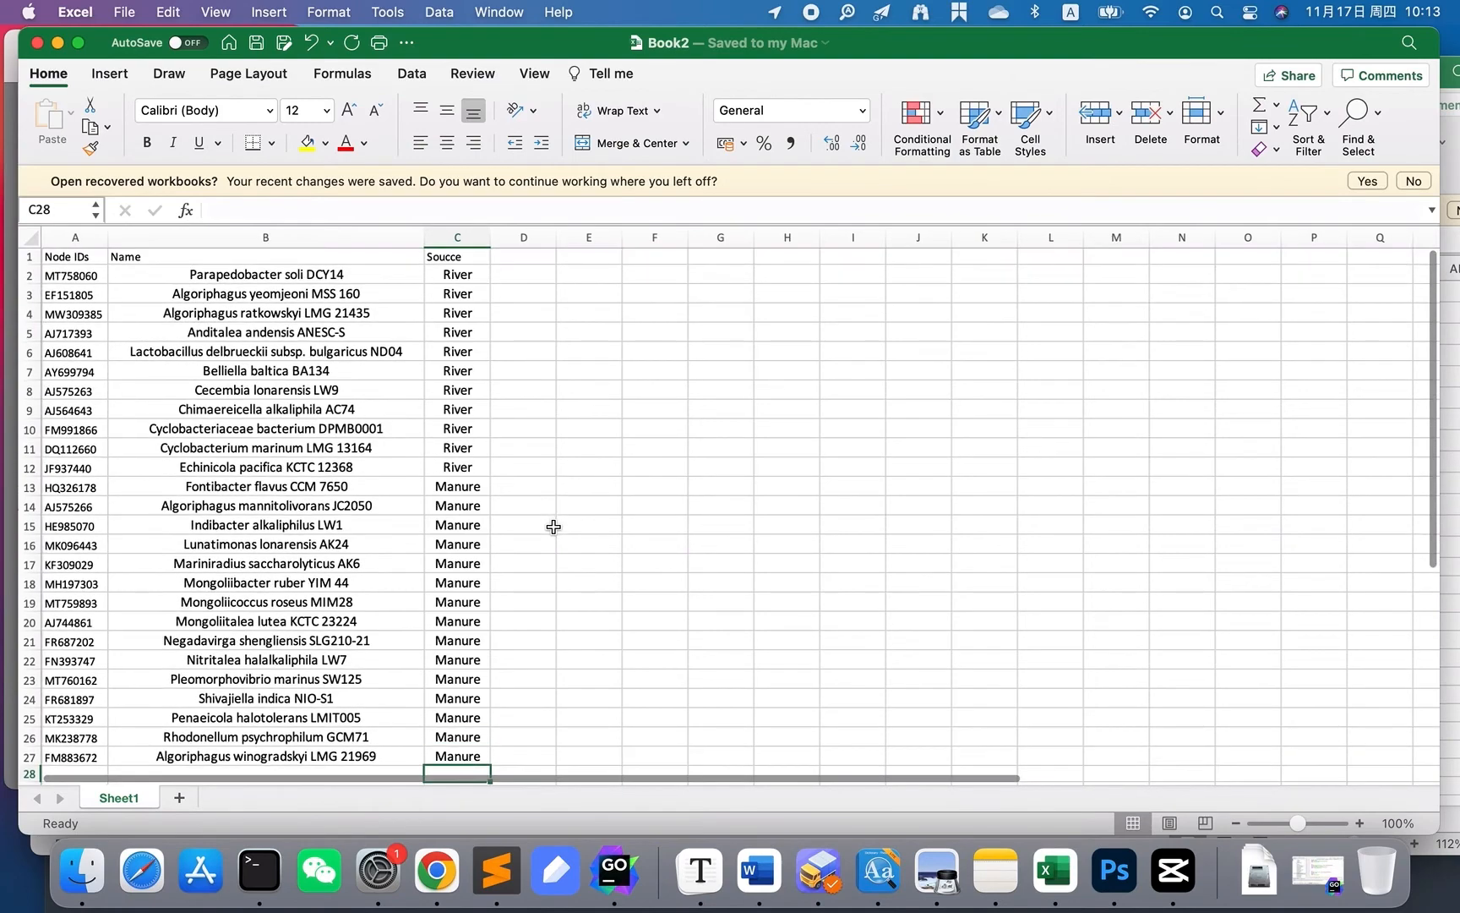
pyautogui.click(456, 275)
pyautogui.click(473, 524)
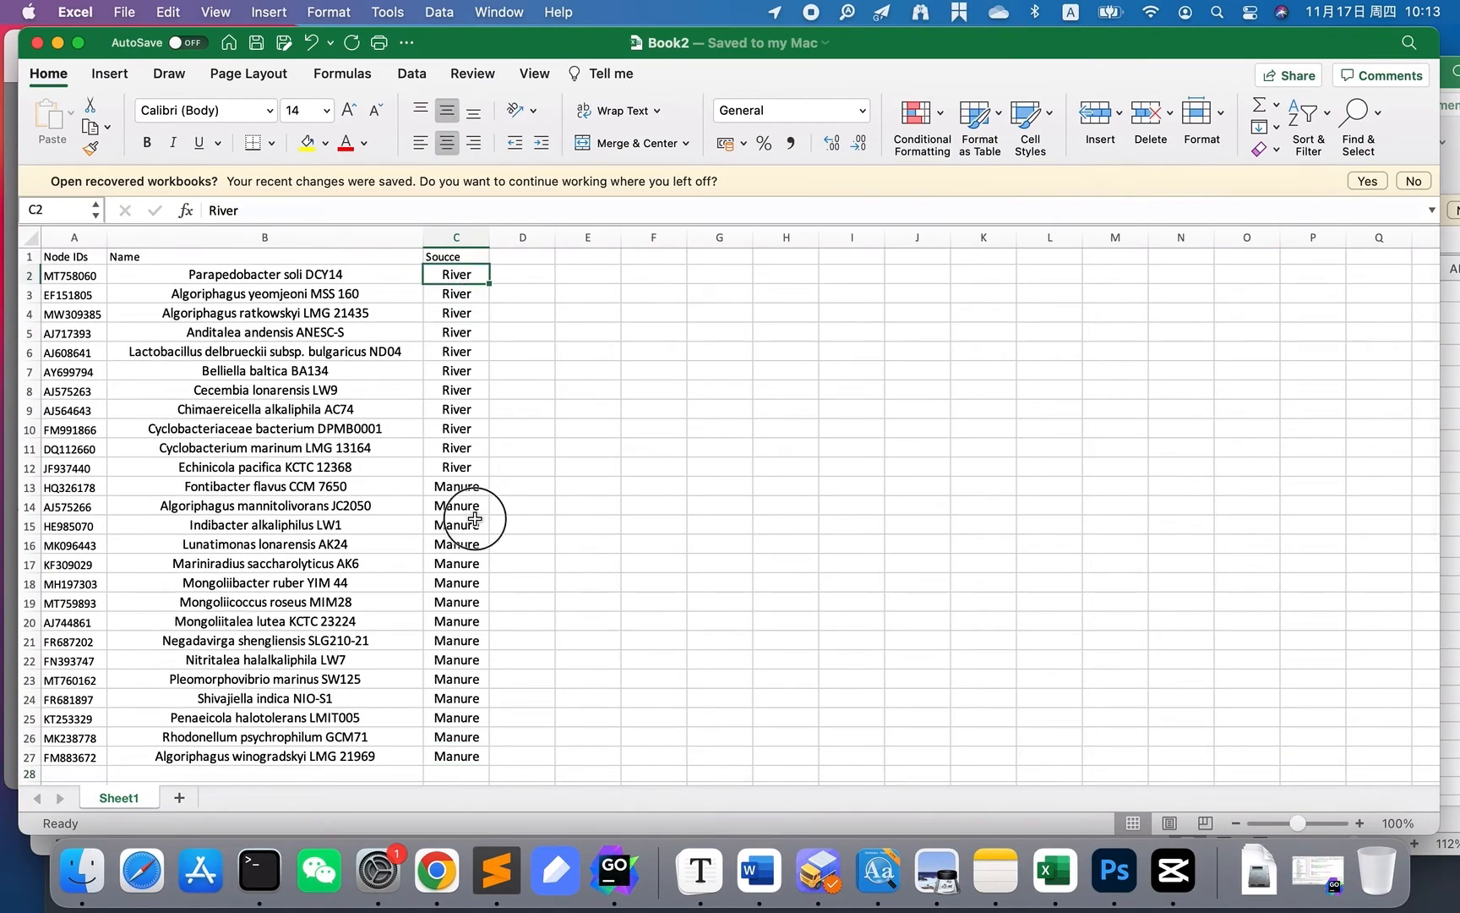
pyautogui.press('super+c')
pyautogui.click(485, 428)
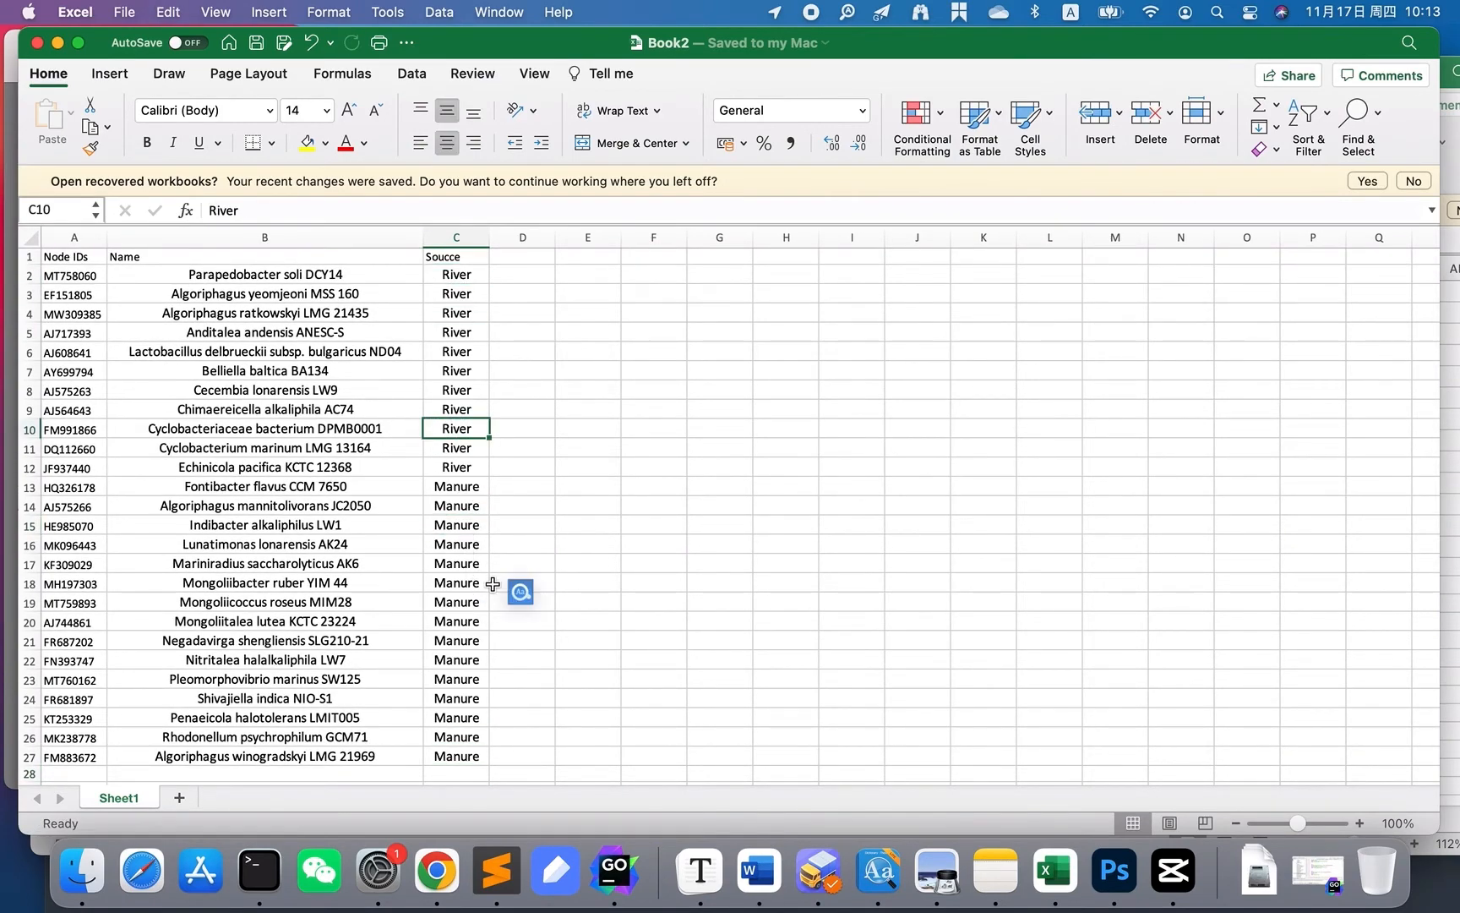
# Step: Return to the normal tree page in Chrome and add a "modify leaves name" layer using the Name column
pyautogui.hotkey('ctrl', 'Right')
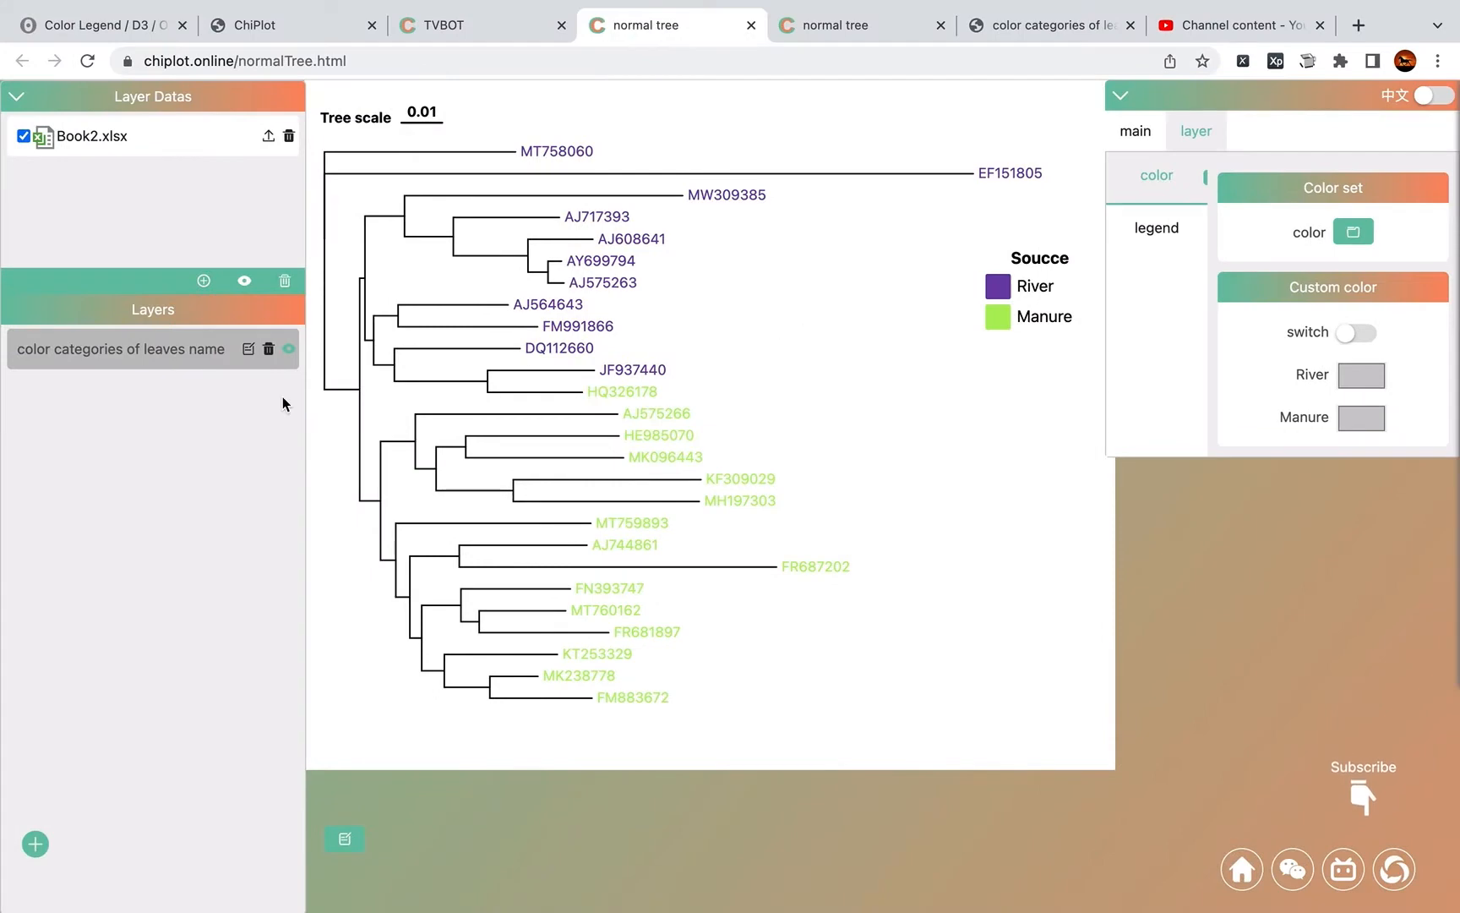
pyautogui.click(34, 844)
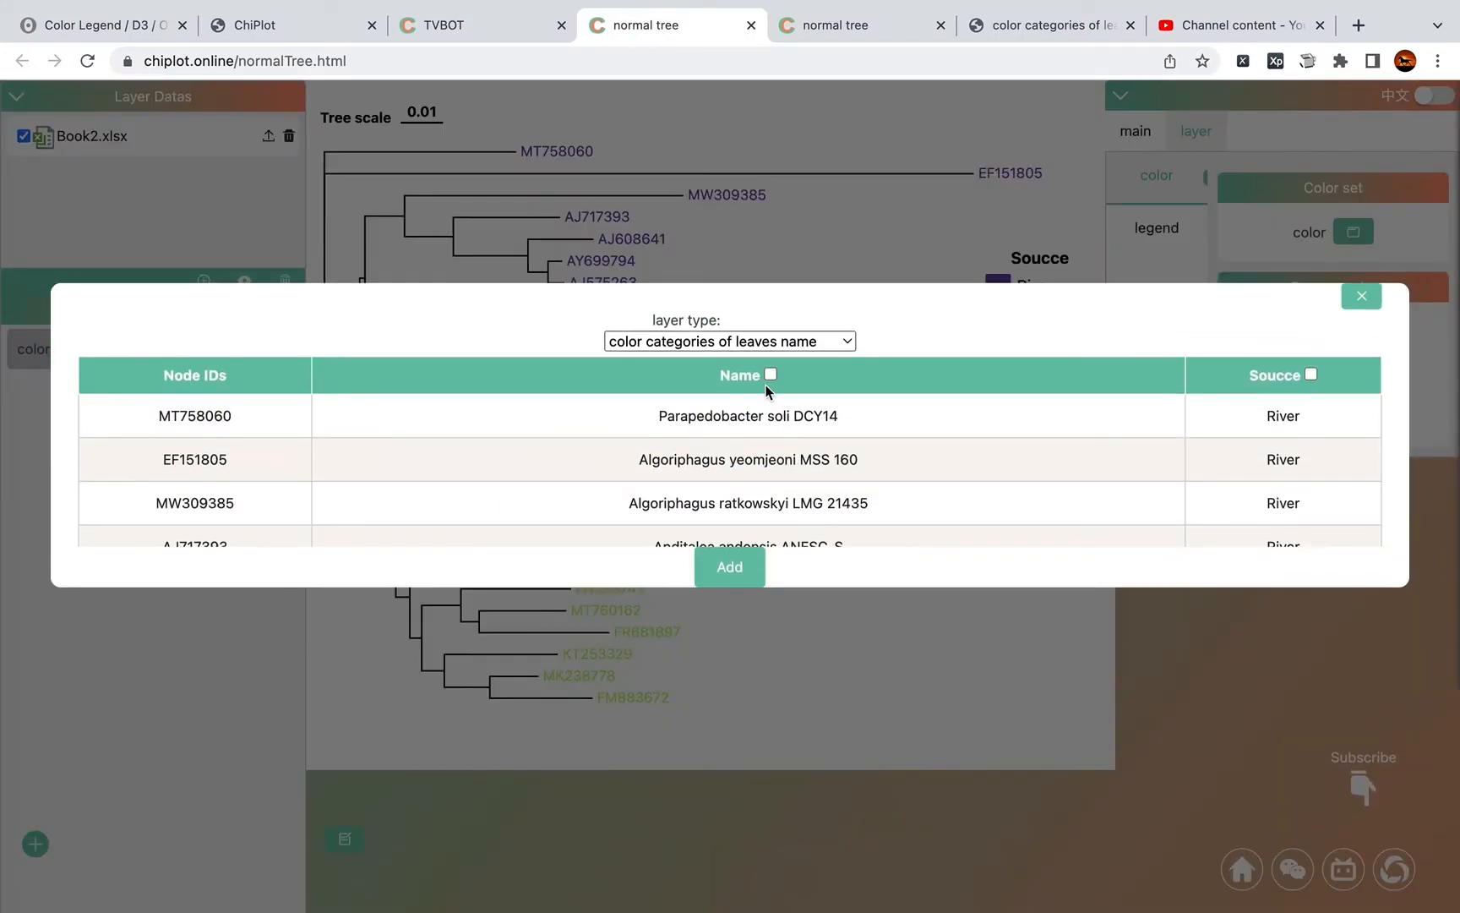
pyautogui.click(769, 374)
pyautogui.click(775, 346)
pyautogui.click(743, 309)
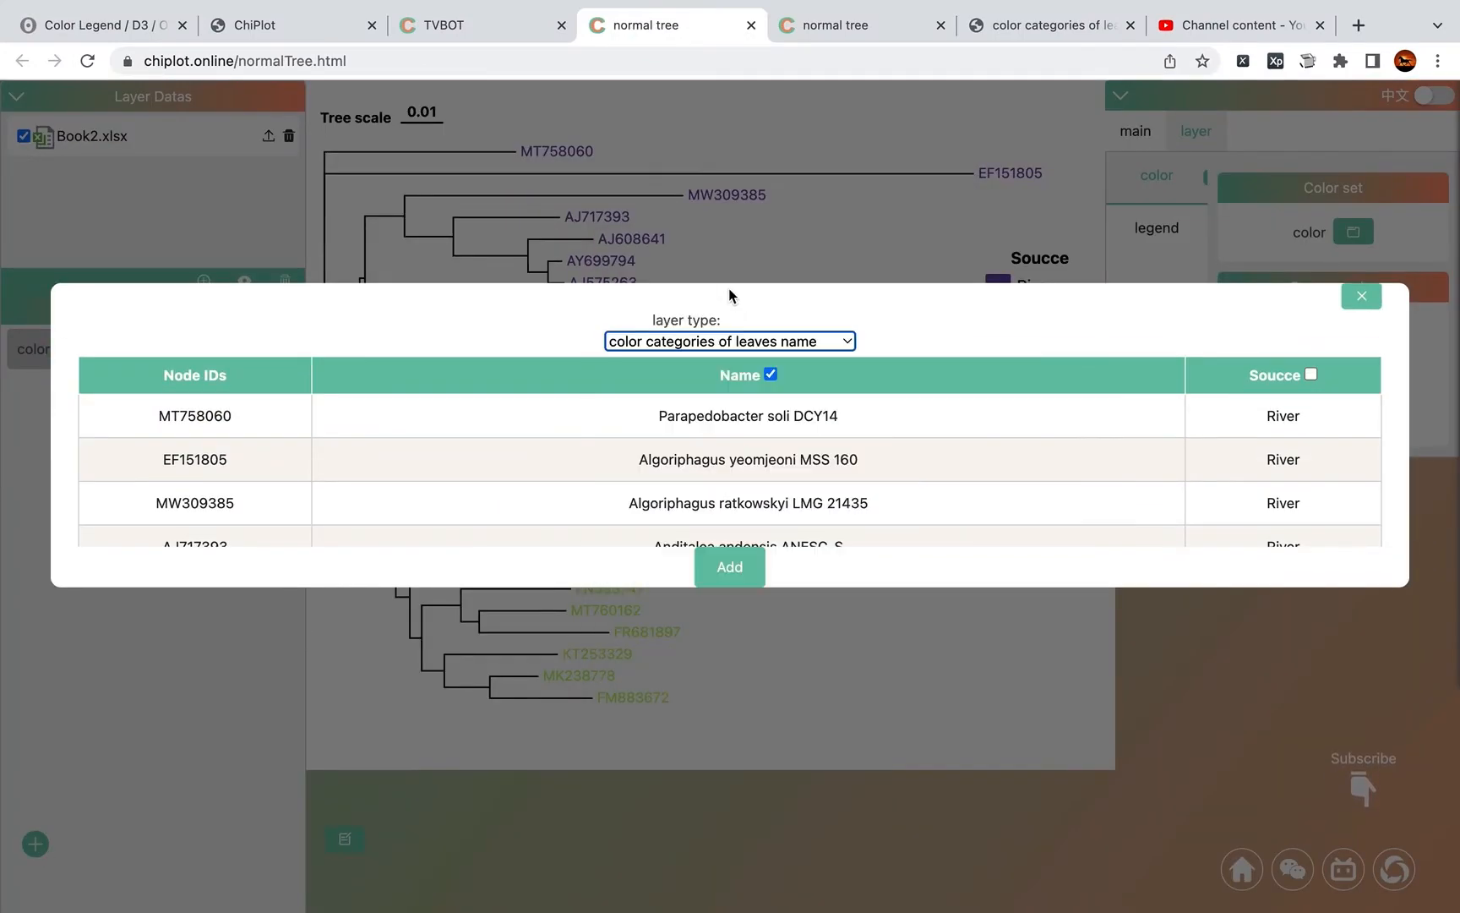
pyautogui.click(751, 345)
pyautogui.click(744, 245)
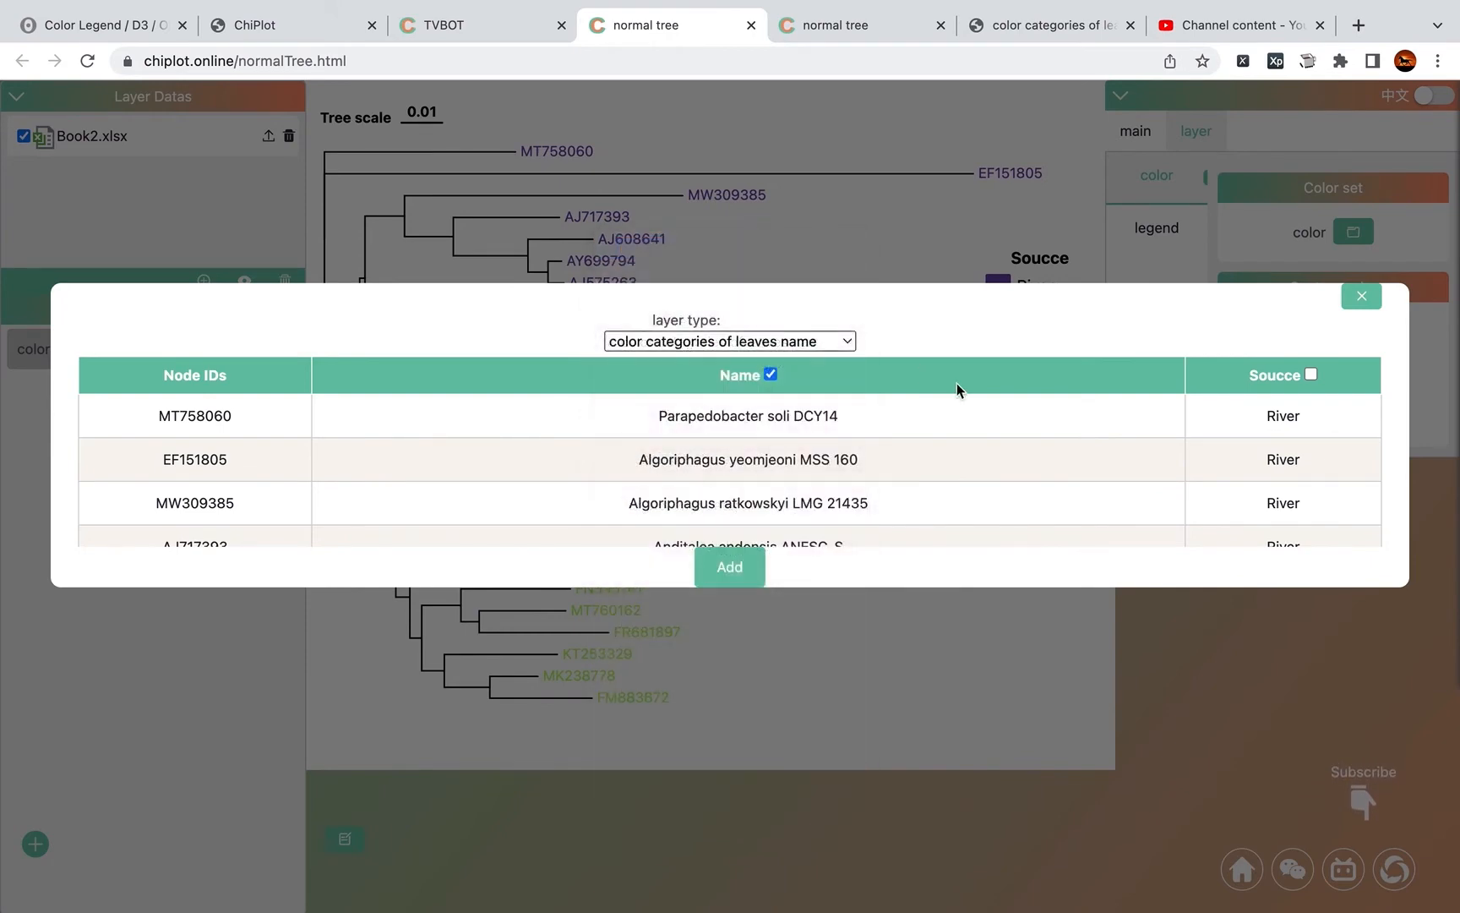
pyautogui.click(764, 579)
pyautogui.moveTo(889, 361); pyautogui.dragTo(849, 393)
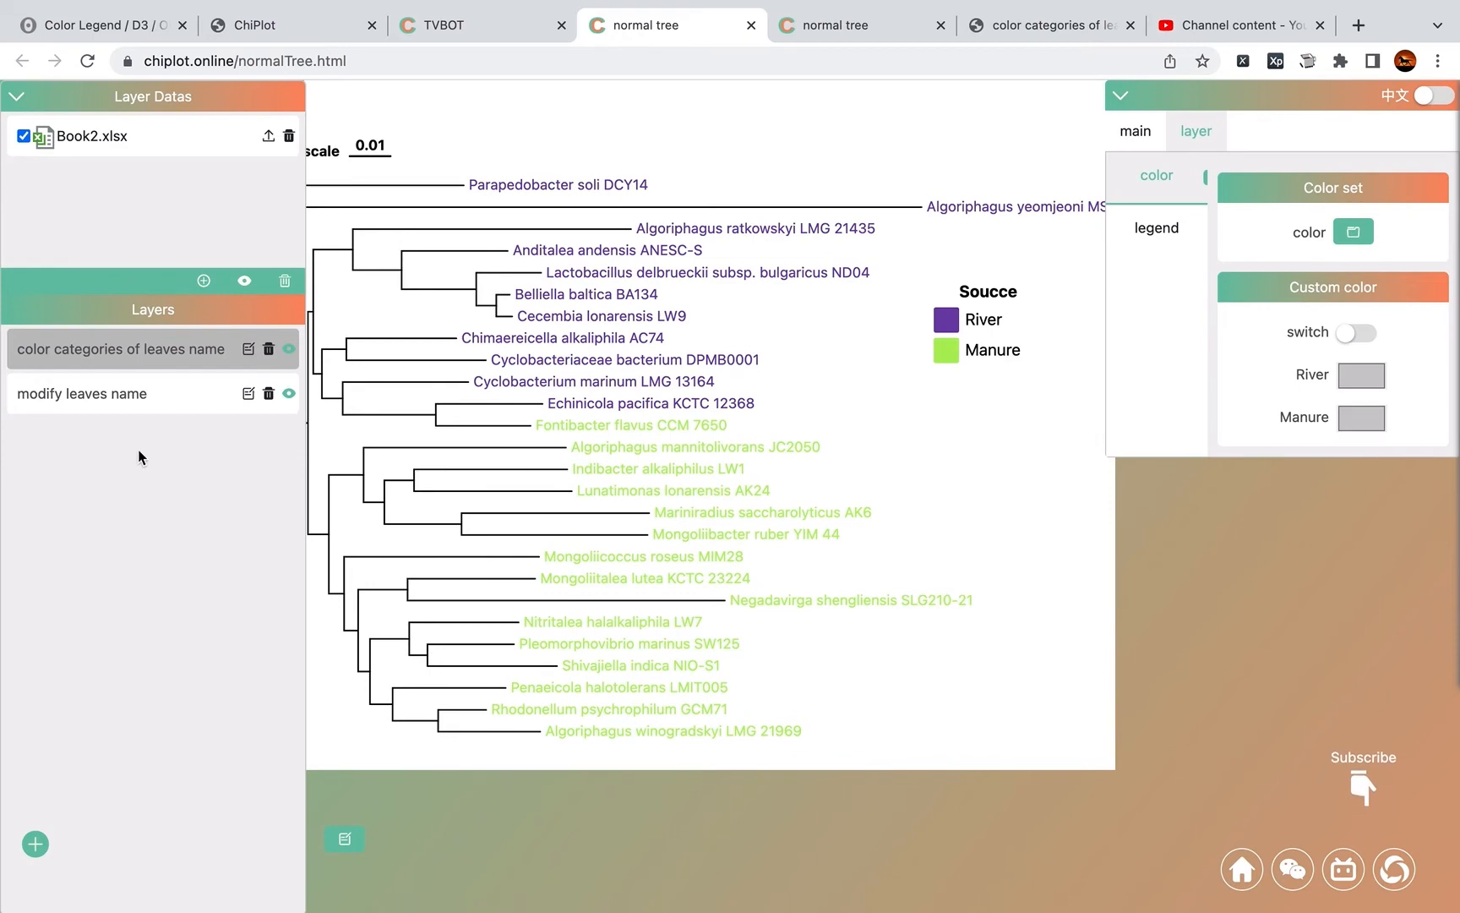
# Step: Try several preset palettes on the color categories layer and apply the nine-color set starting with red and blue
pyautogui.click(90, 395)
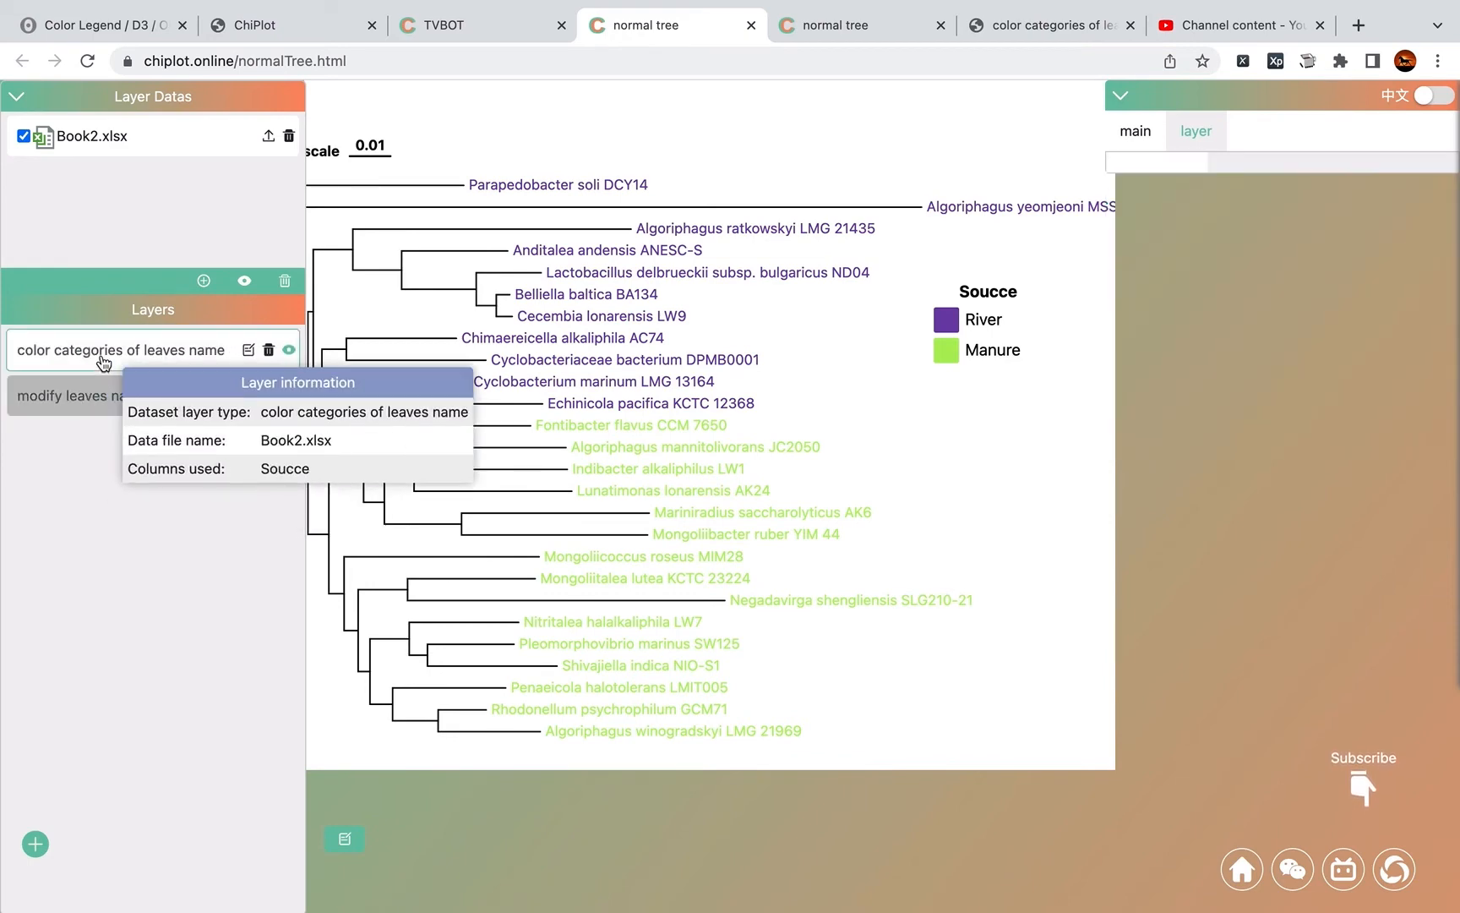
pyautogui.click(104, 362)
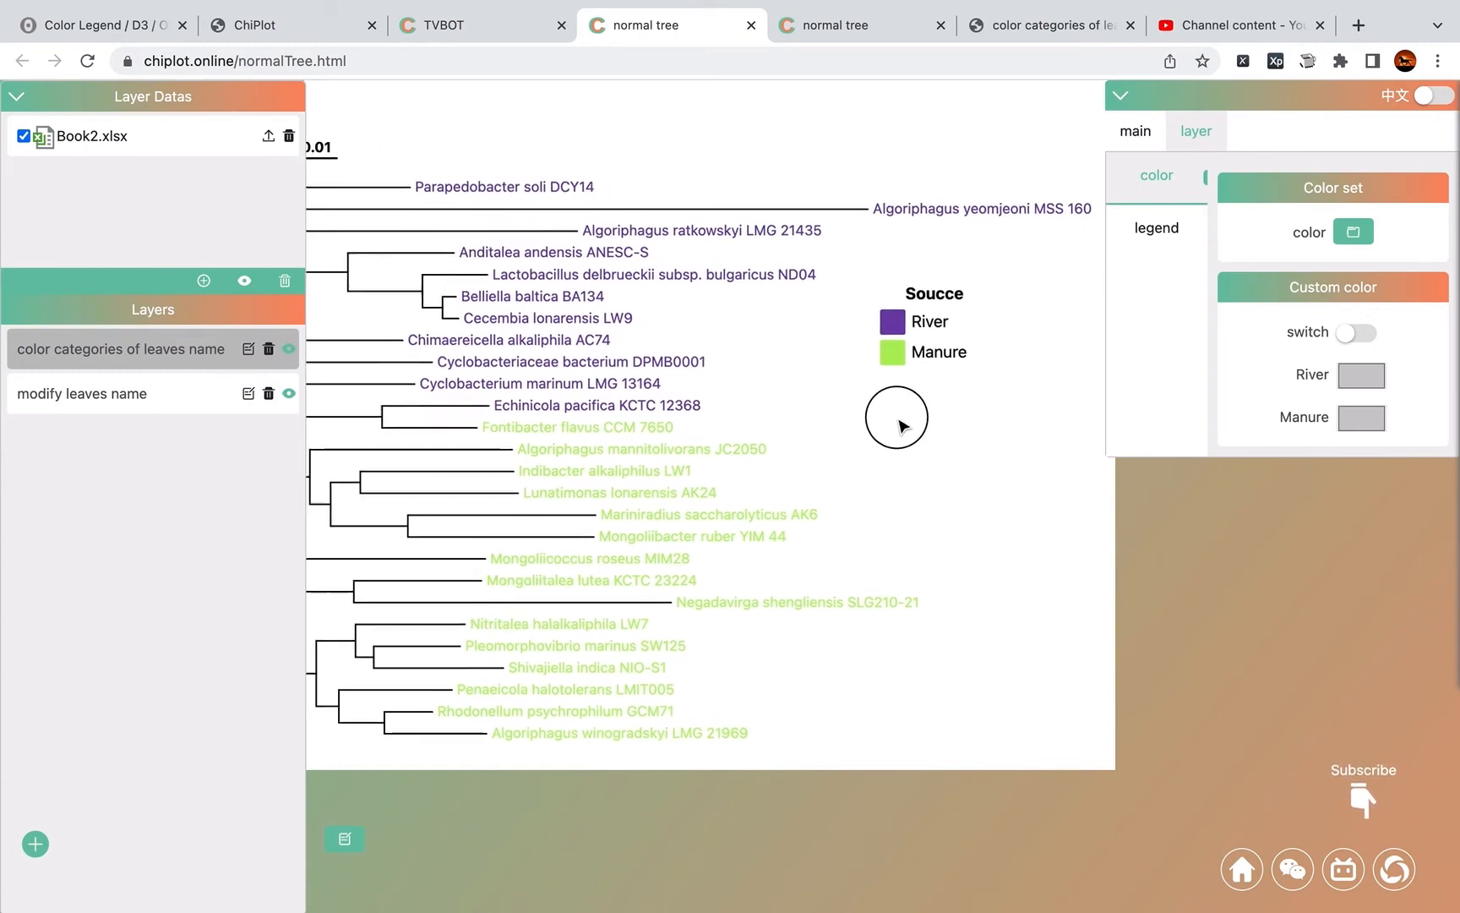
pyautogui.moveTo(964, 421); pyautogui.dragTo(899, 421)
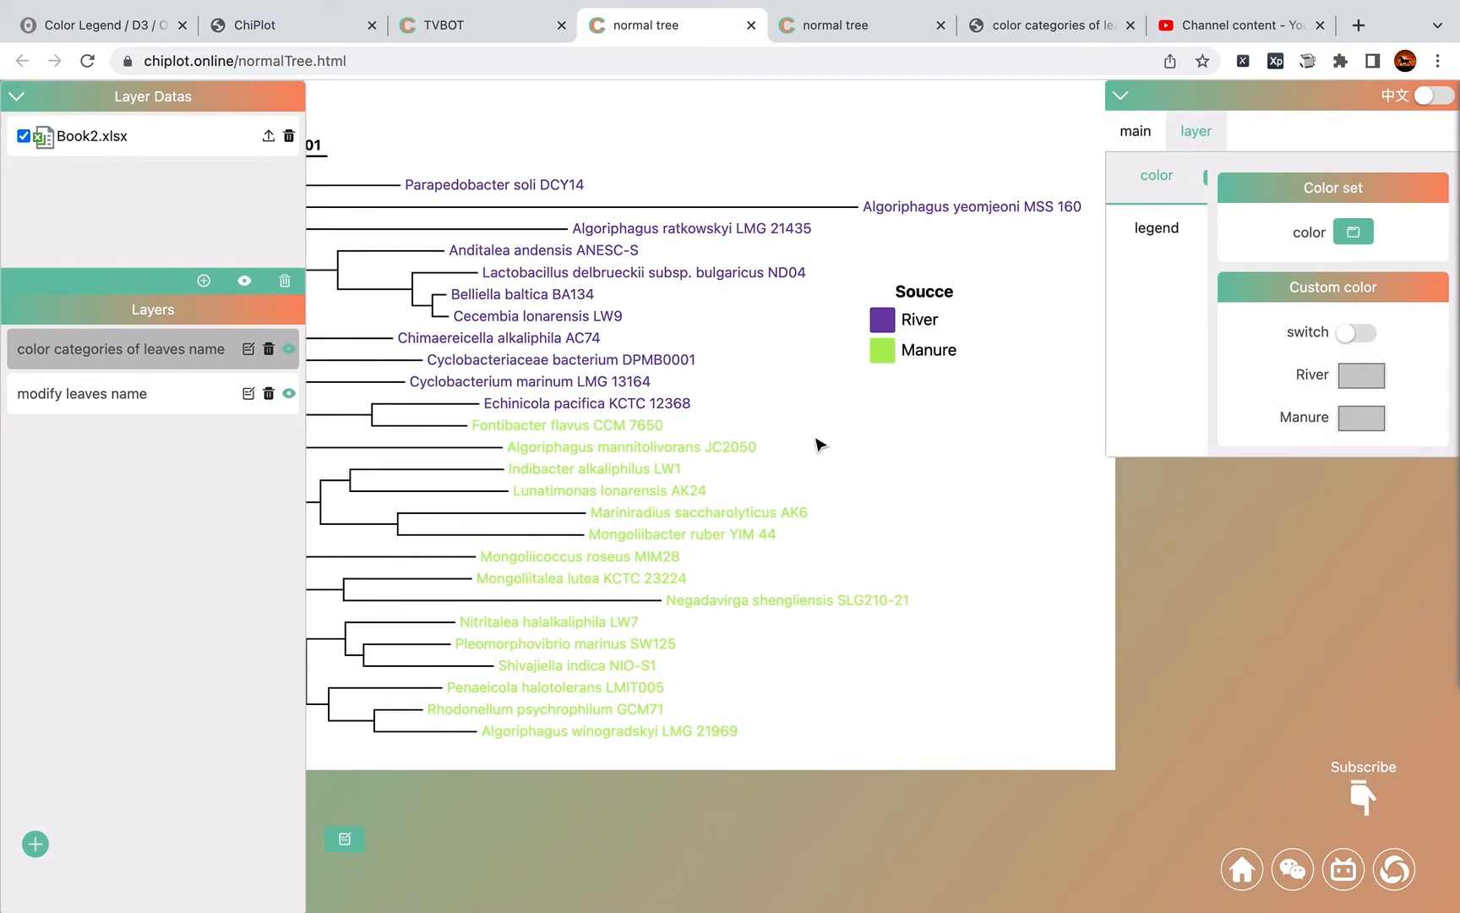
pyautogui.click(1353, 232)
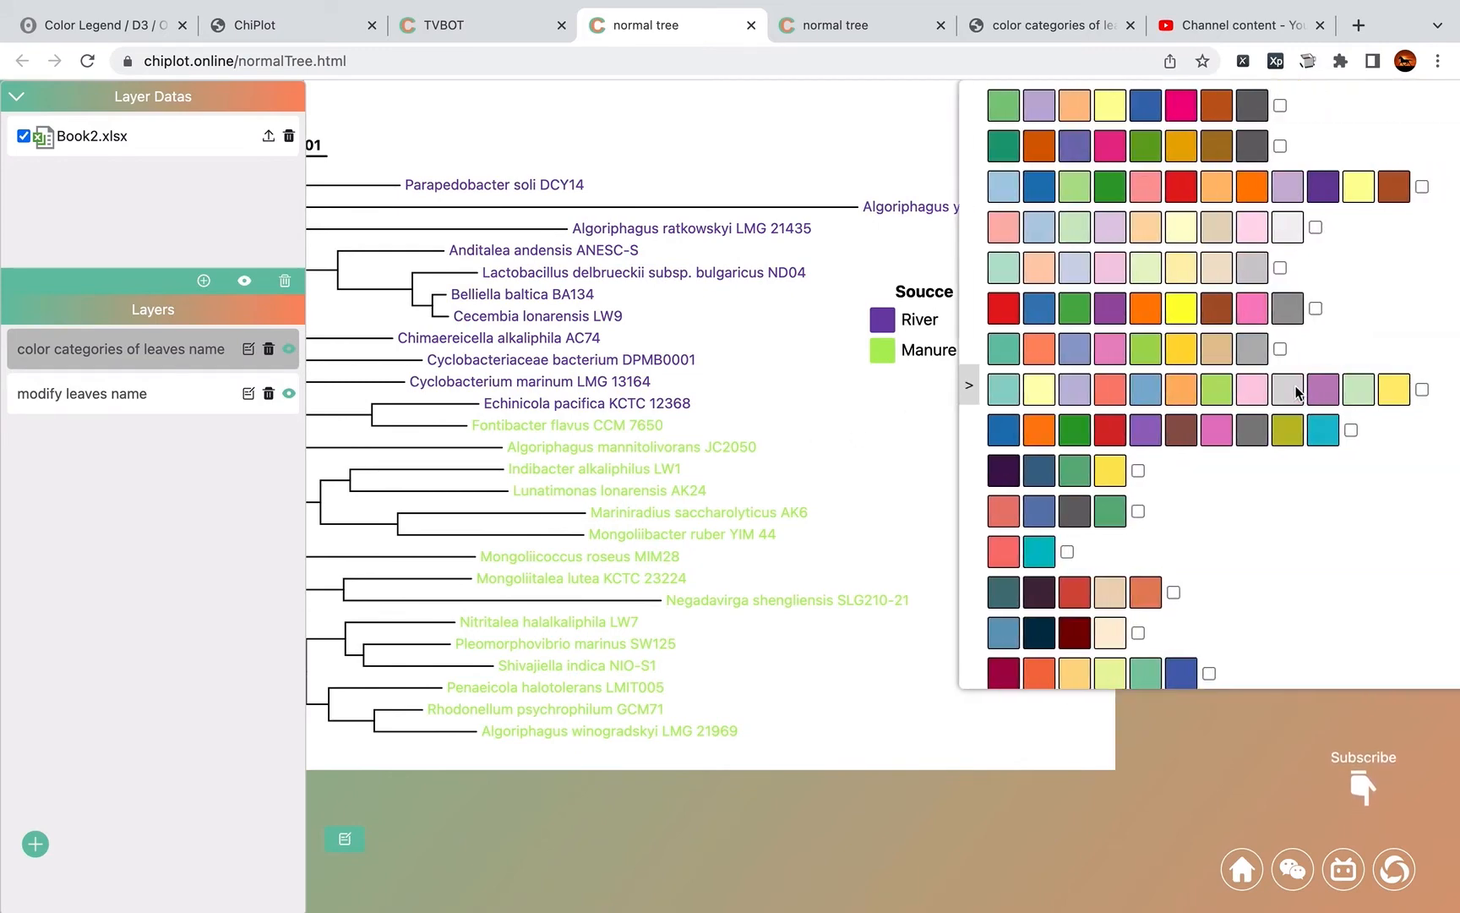
pyautogui.scroll(-1, 1208, 537)
pyautogui.scroll(1, 1208, 537)
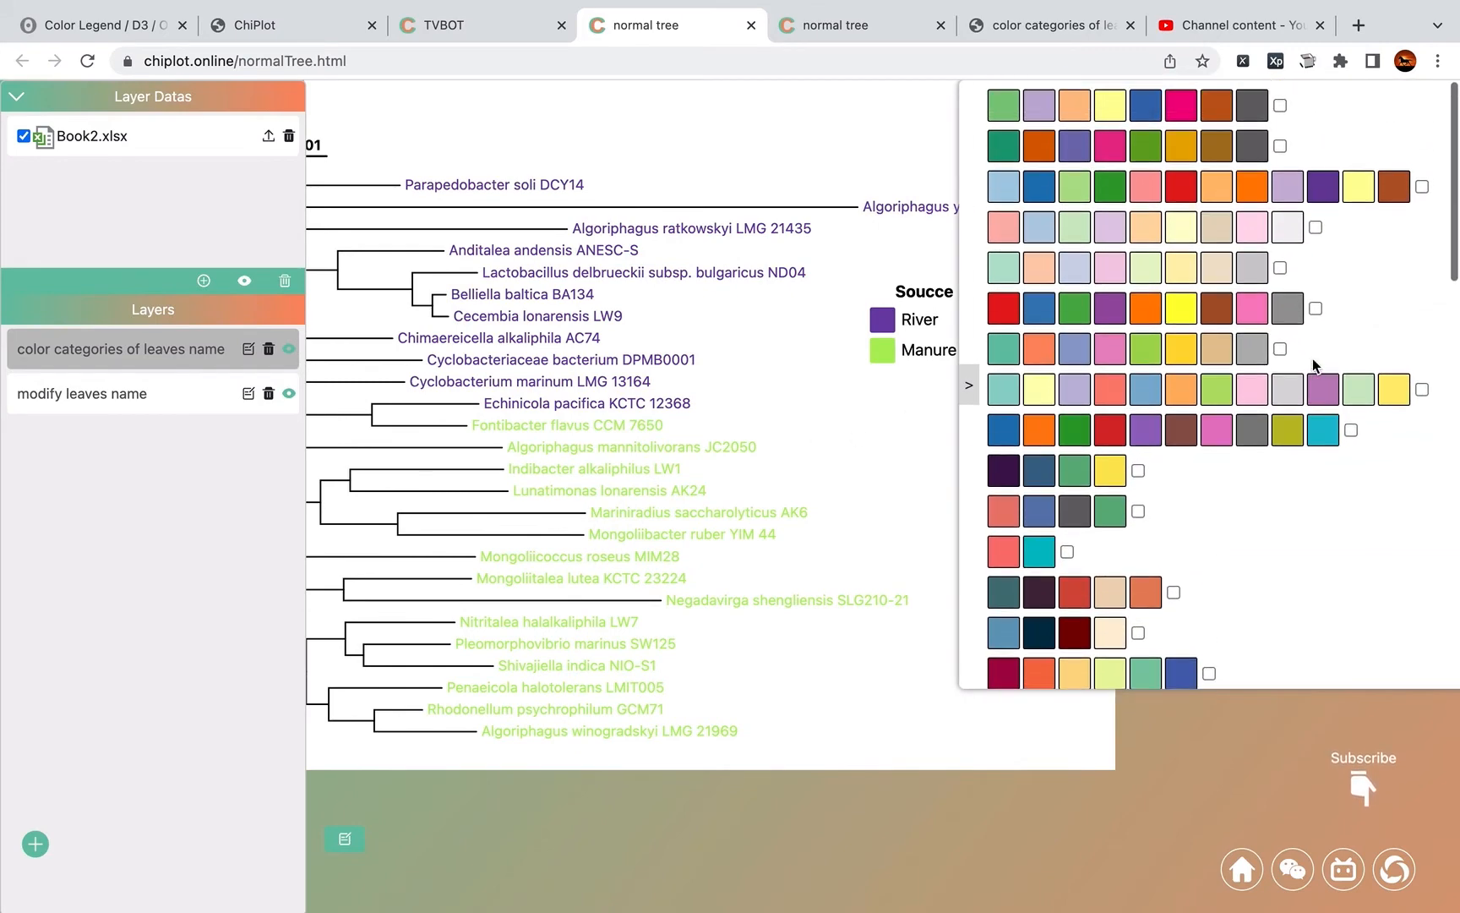
pyautogui.click(1138, 511)
pyautogui.click(1139, 471)
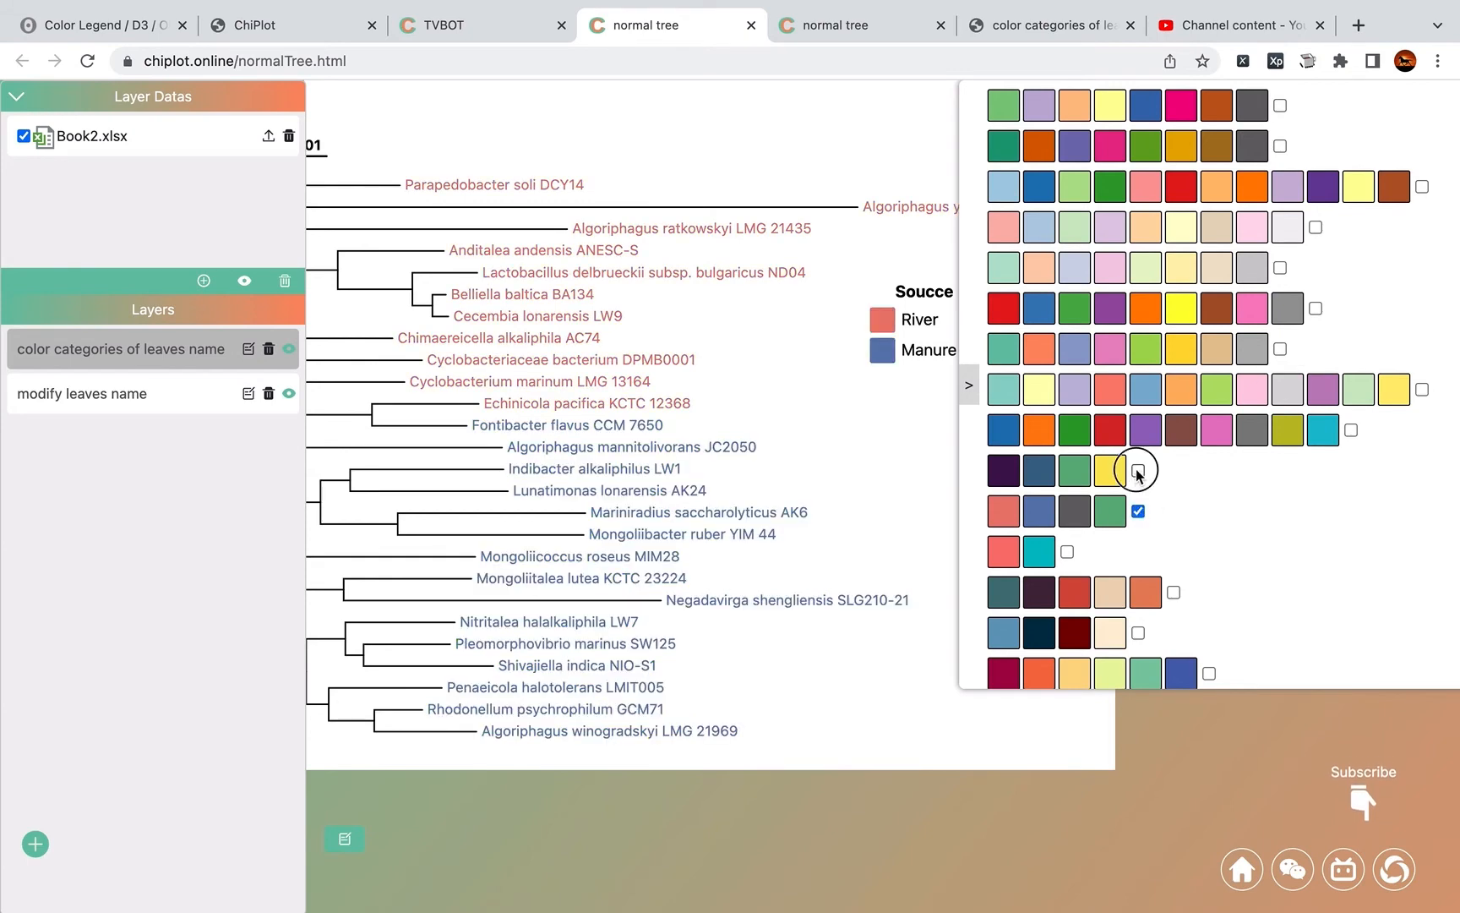
pyautogui.click(1351, 430)
pyautogui.click(1280, 349)
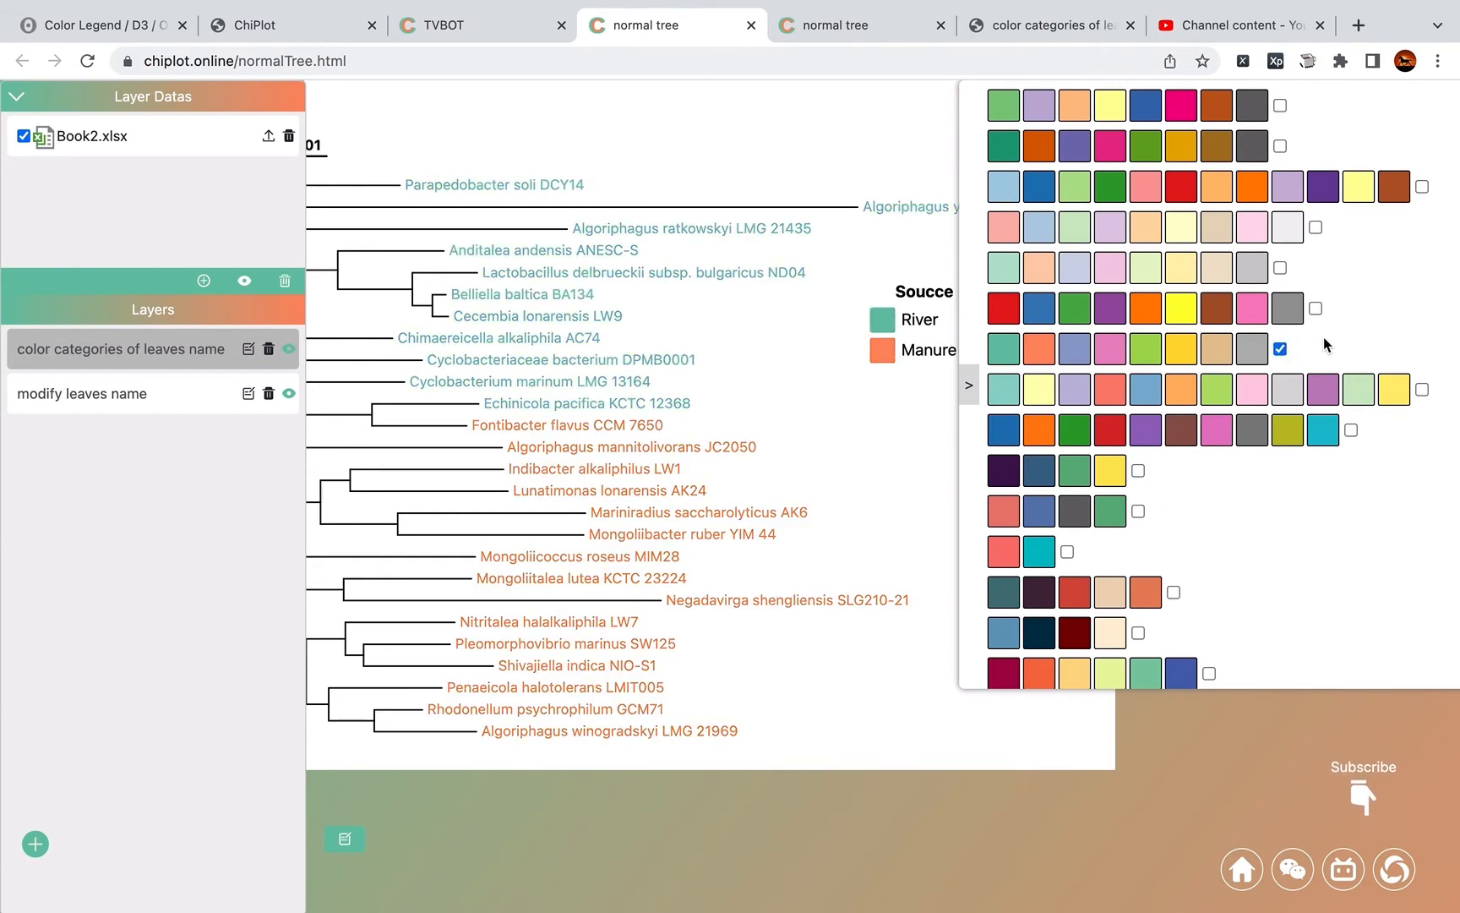
pyautogui.click(1316, 309)
pyautogui.click(969, 386)
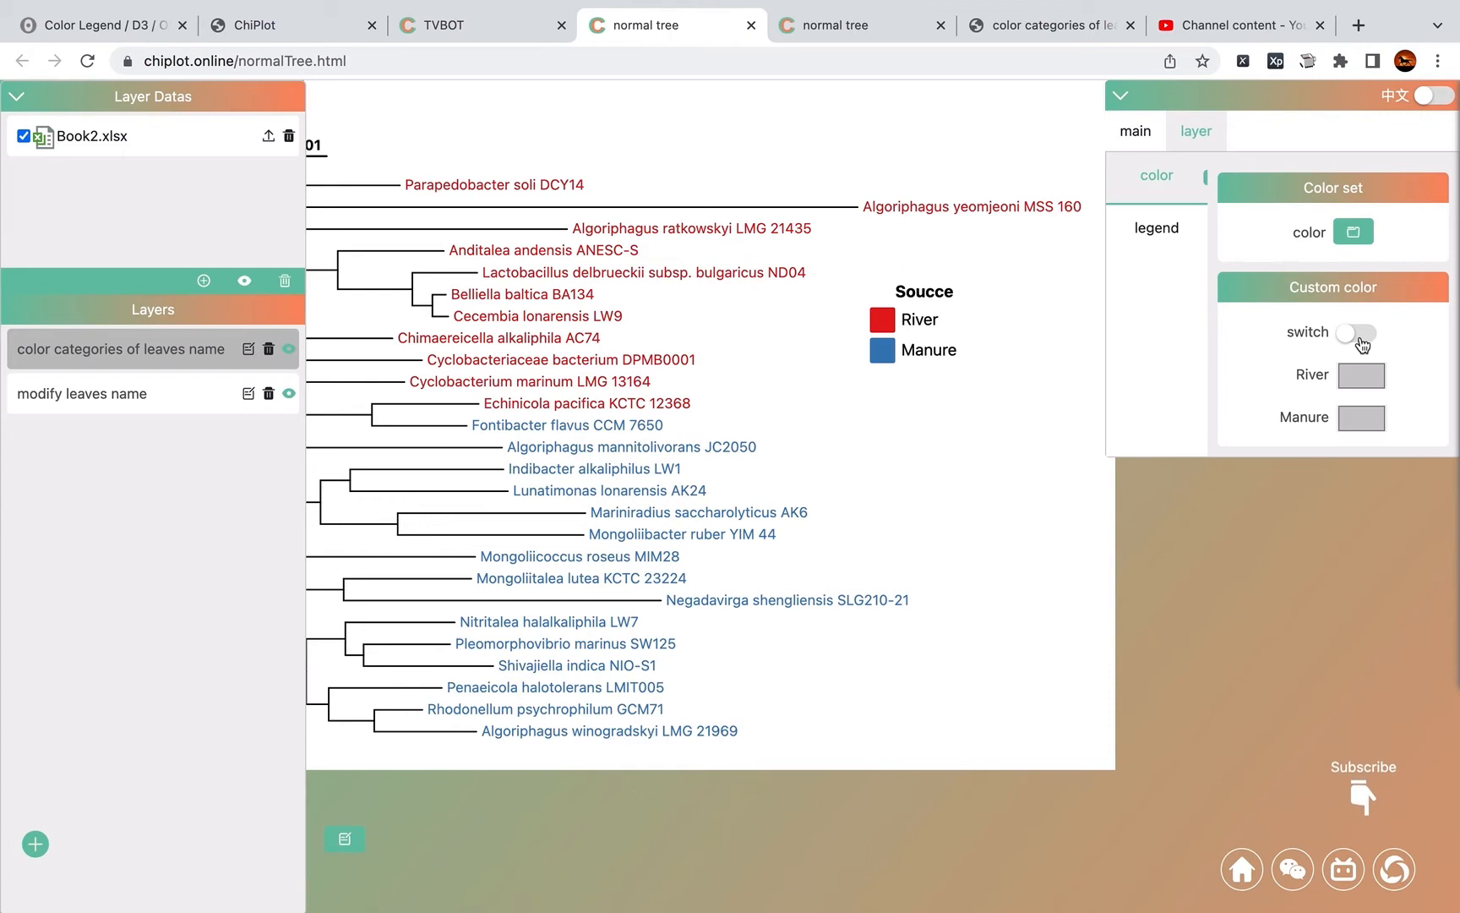
# Step: Enable custom colors for the layer and sample the orange of the Layer Datas header as the River color
pyautogui.click(1358, 333)
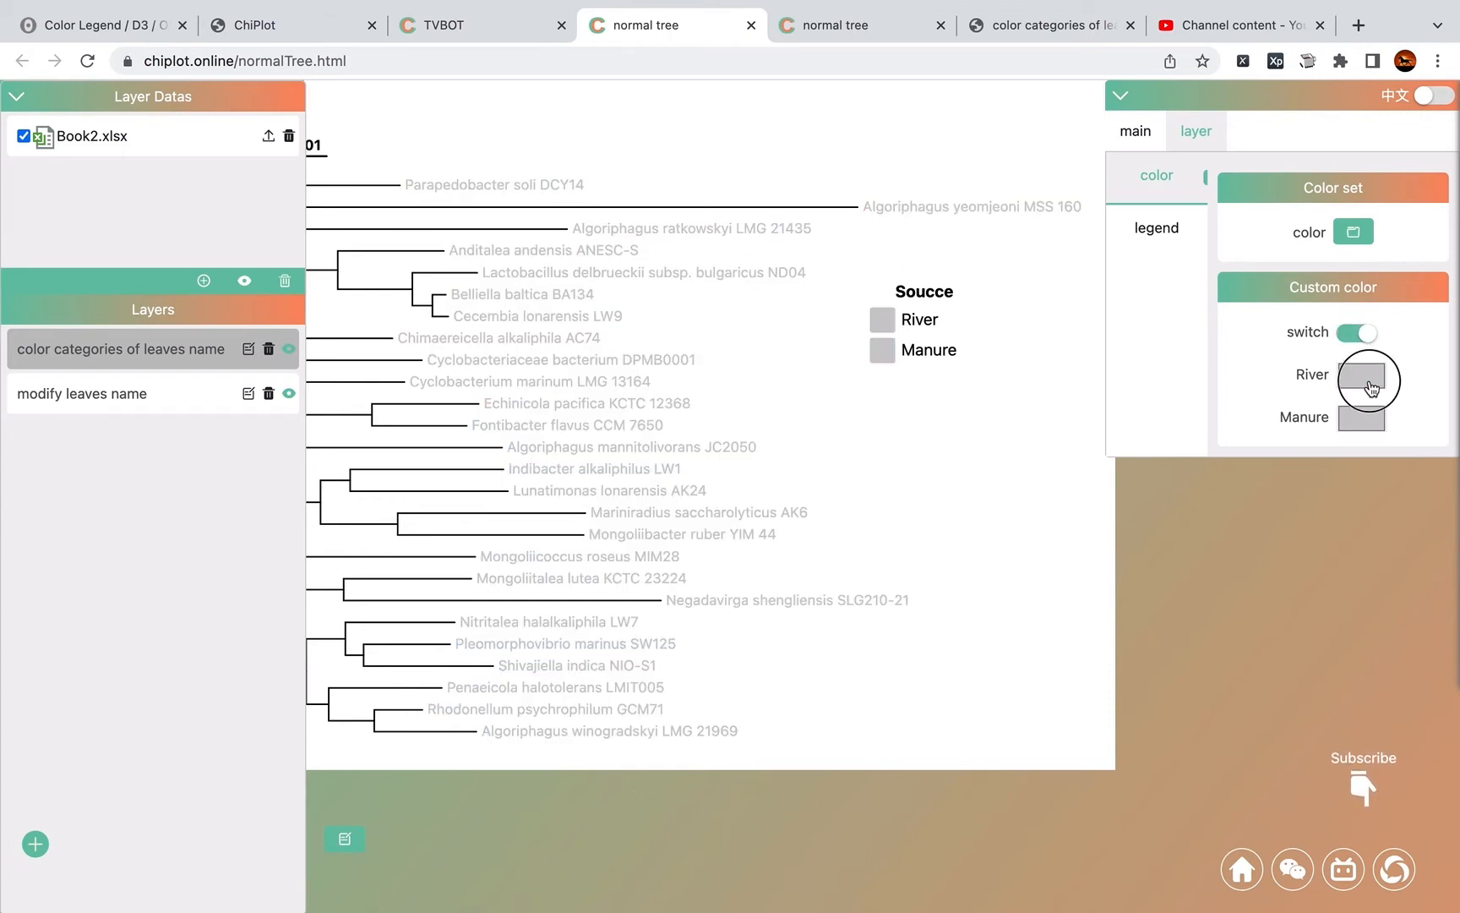
pyautogui.click(1369, 382)
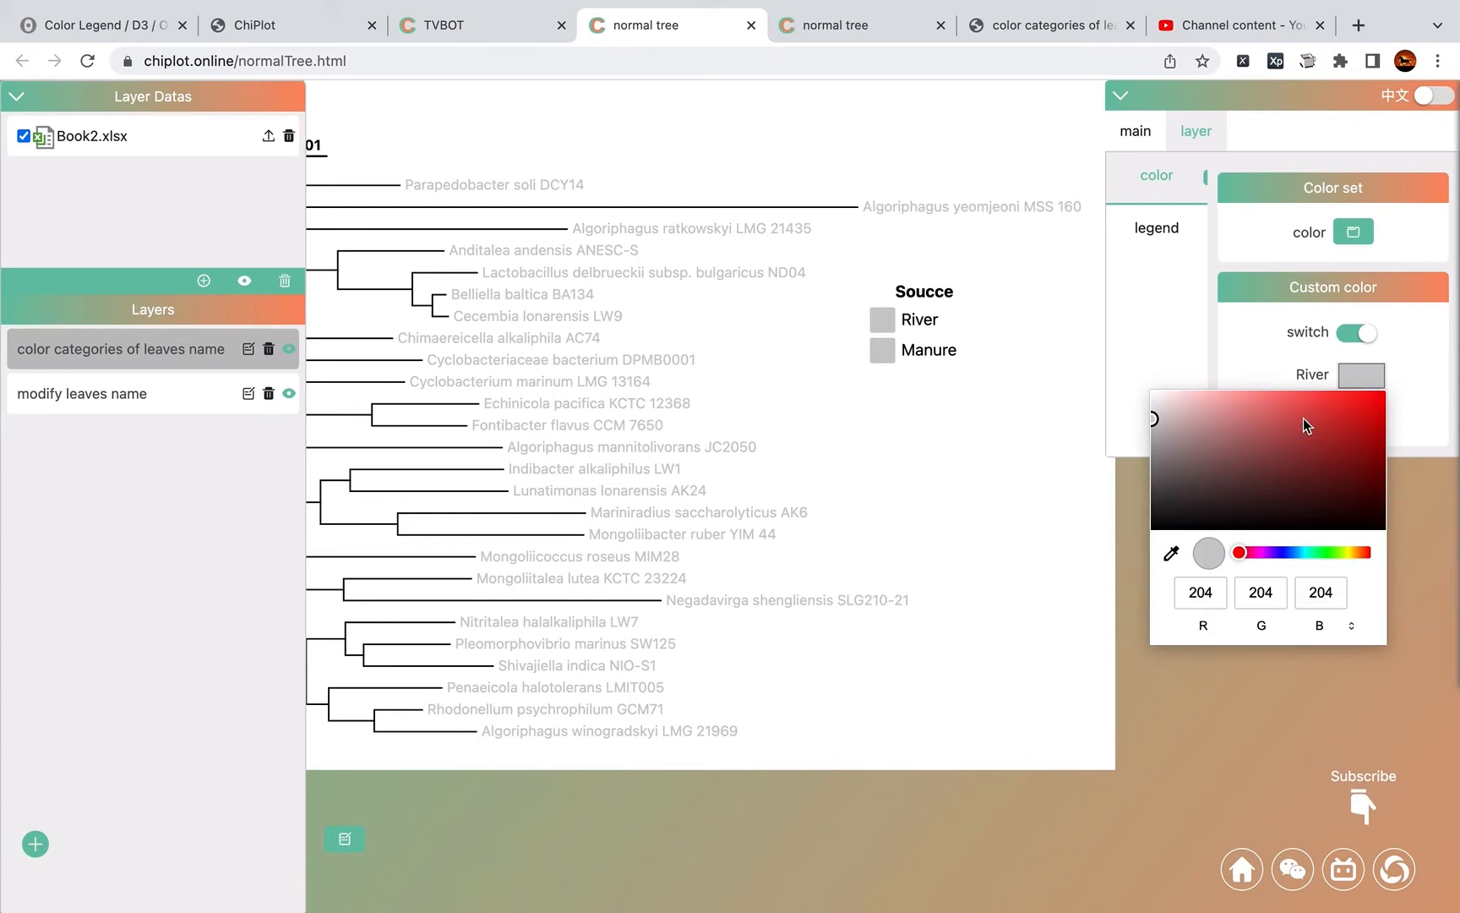
pyautogui.click(1172, 554)
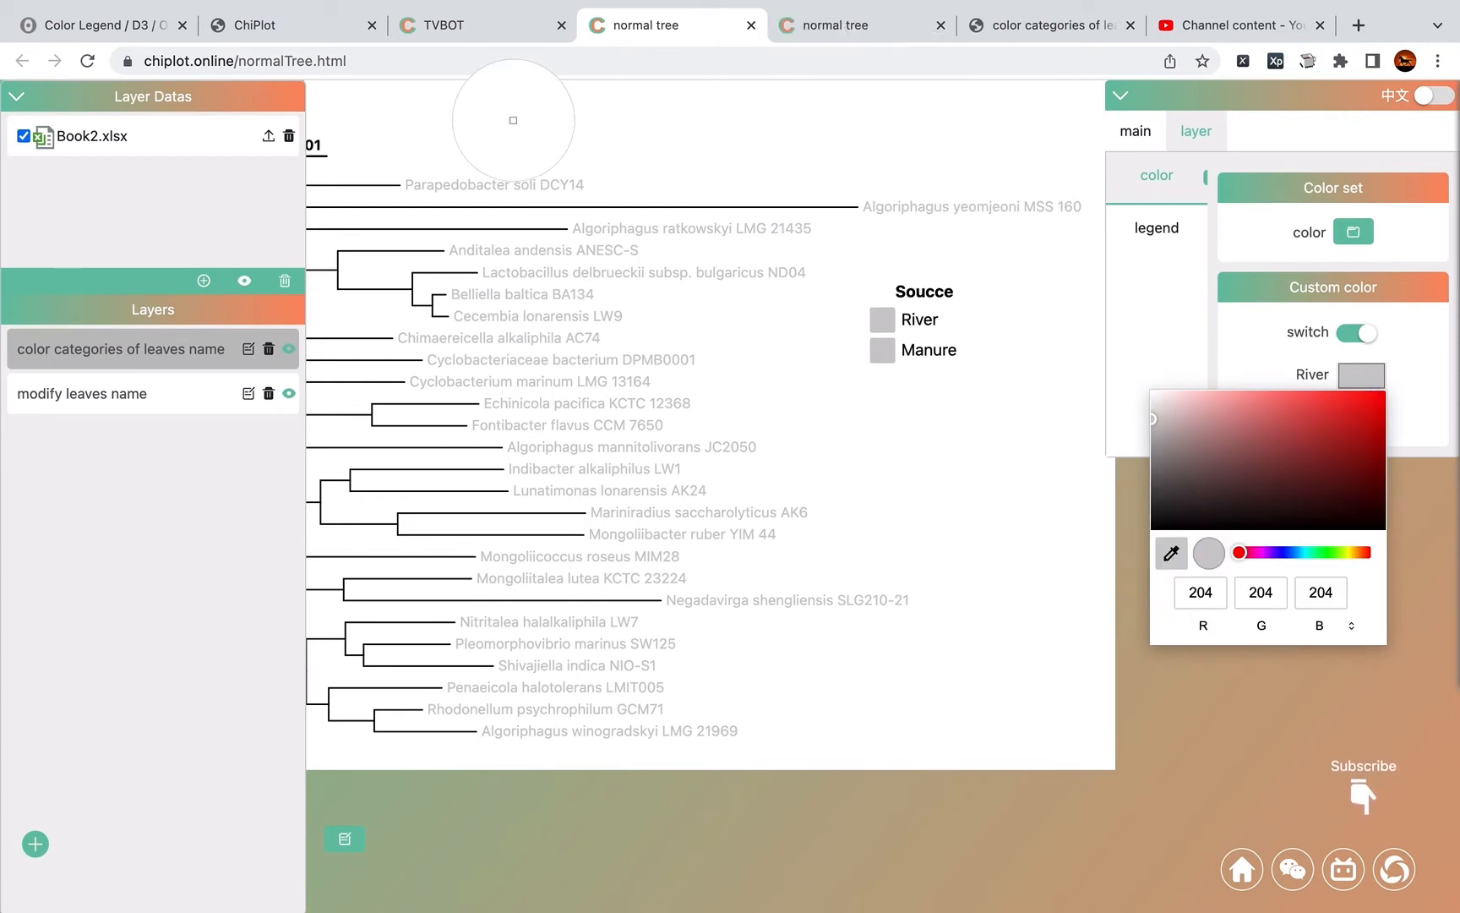
pyautogui.click(277, 98)
pyautogui.click(1048, 488)
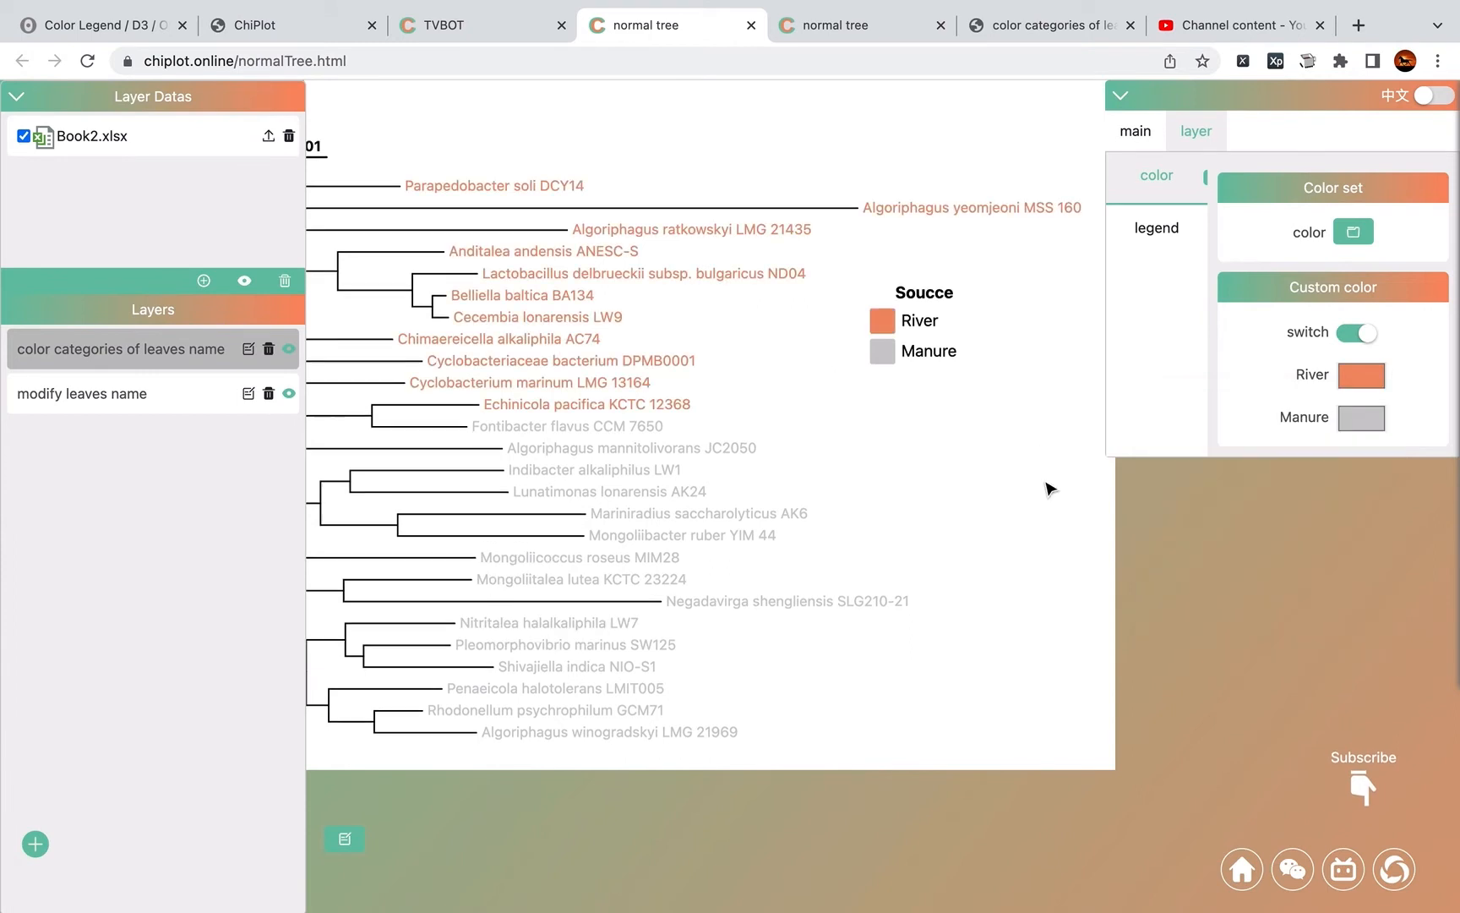
# Step: Set the River color to dark brown, RGB 125, 54, 23, and view its code in HEX format
pyautogui.click(1352, 382)
pyautogui.moveTo(1342, 449); pyautogui.dragTo(1342, 463)
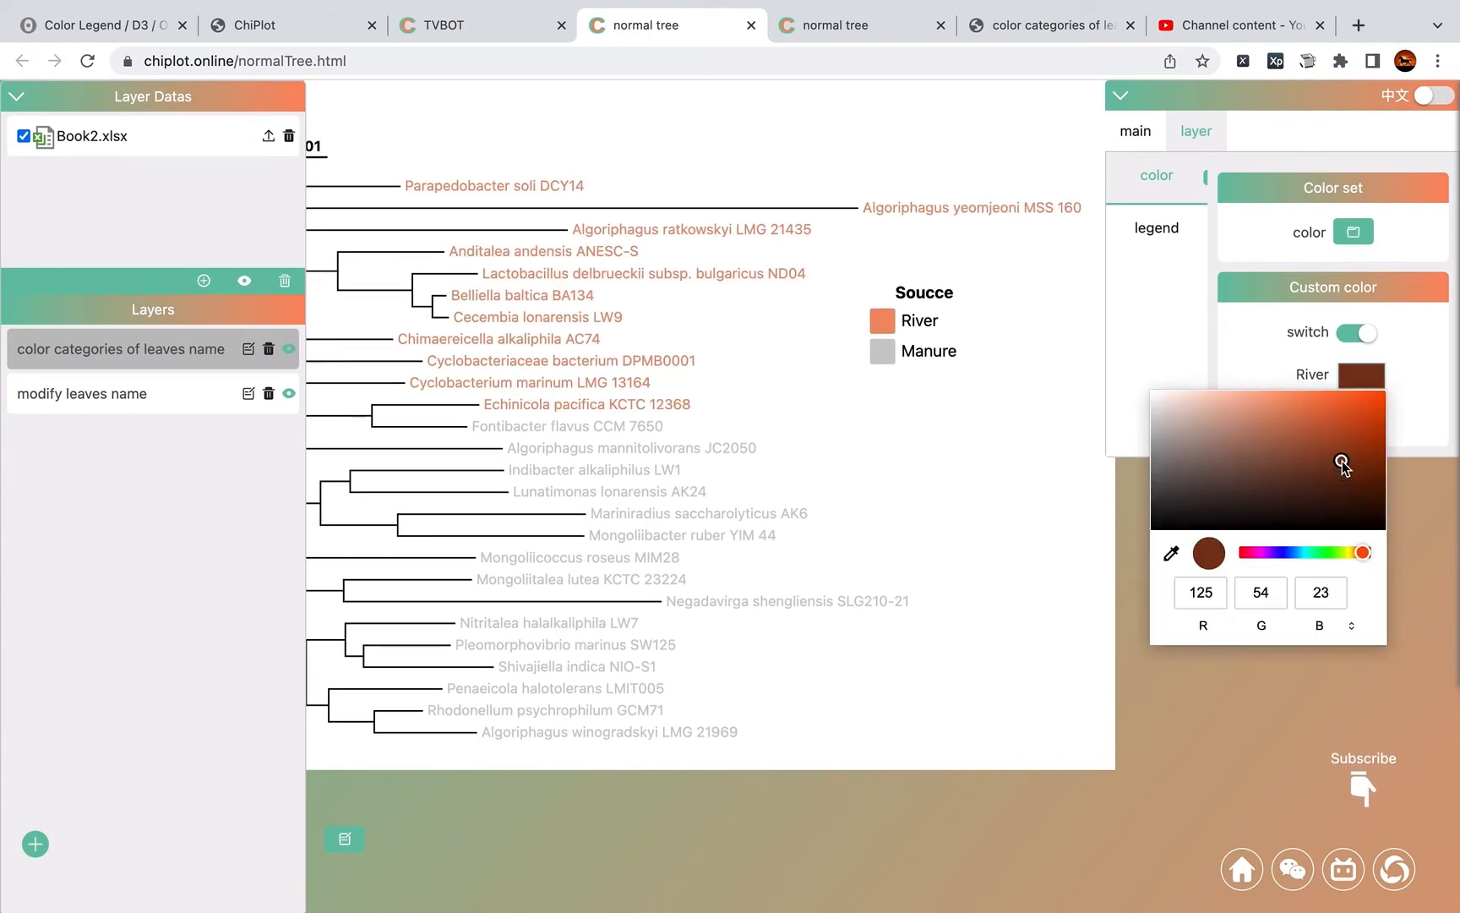
pyautogui.click(1418, 397)
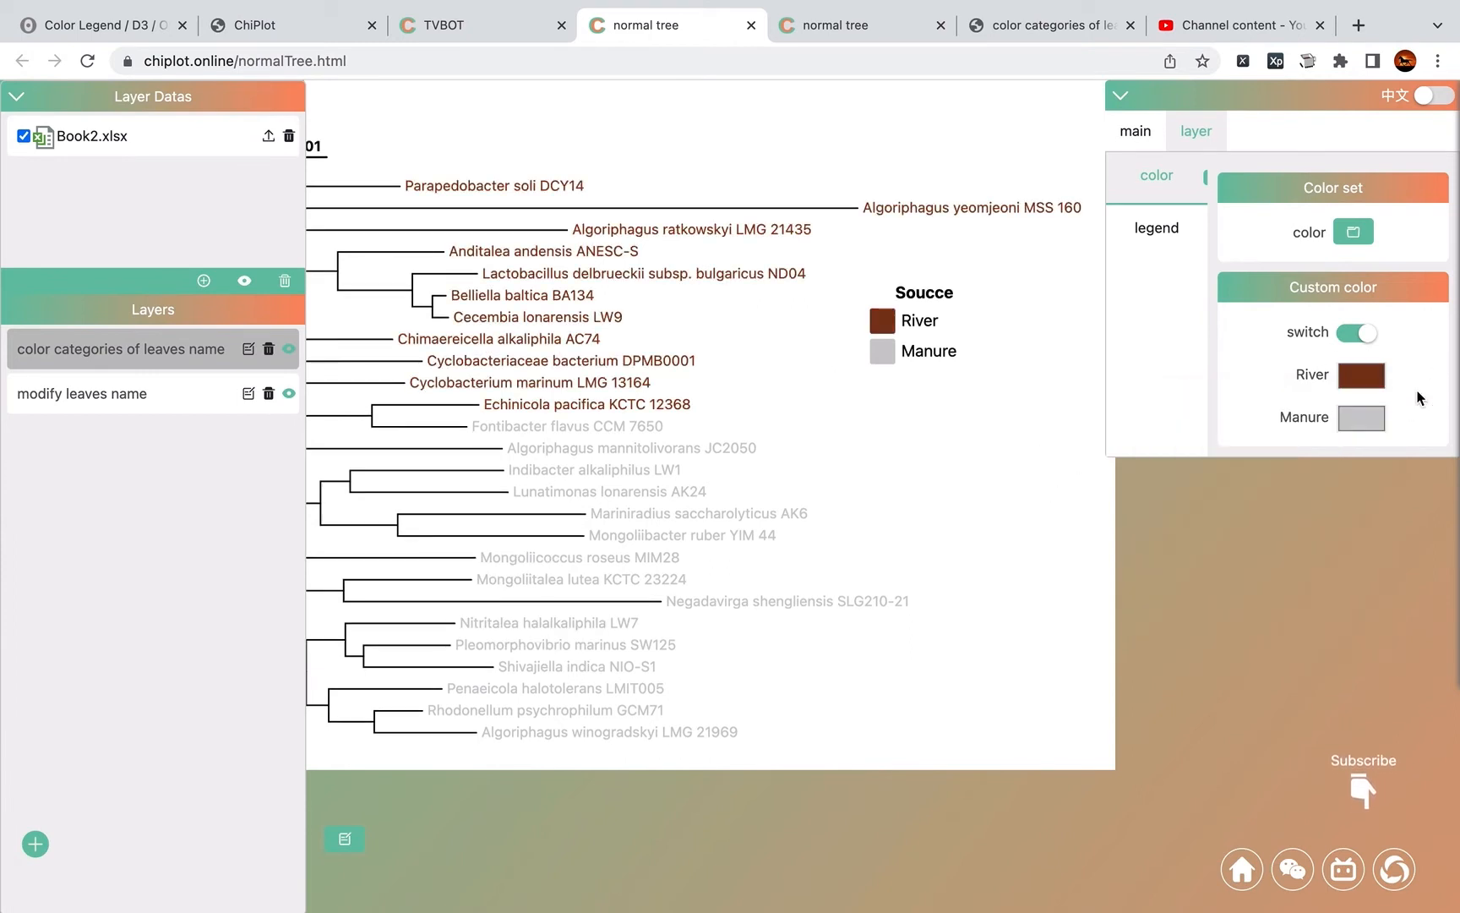
pyautogui.click(1356, 379)
pyautogui.click(1290, 617)
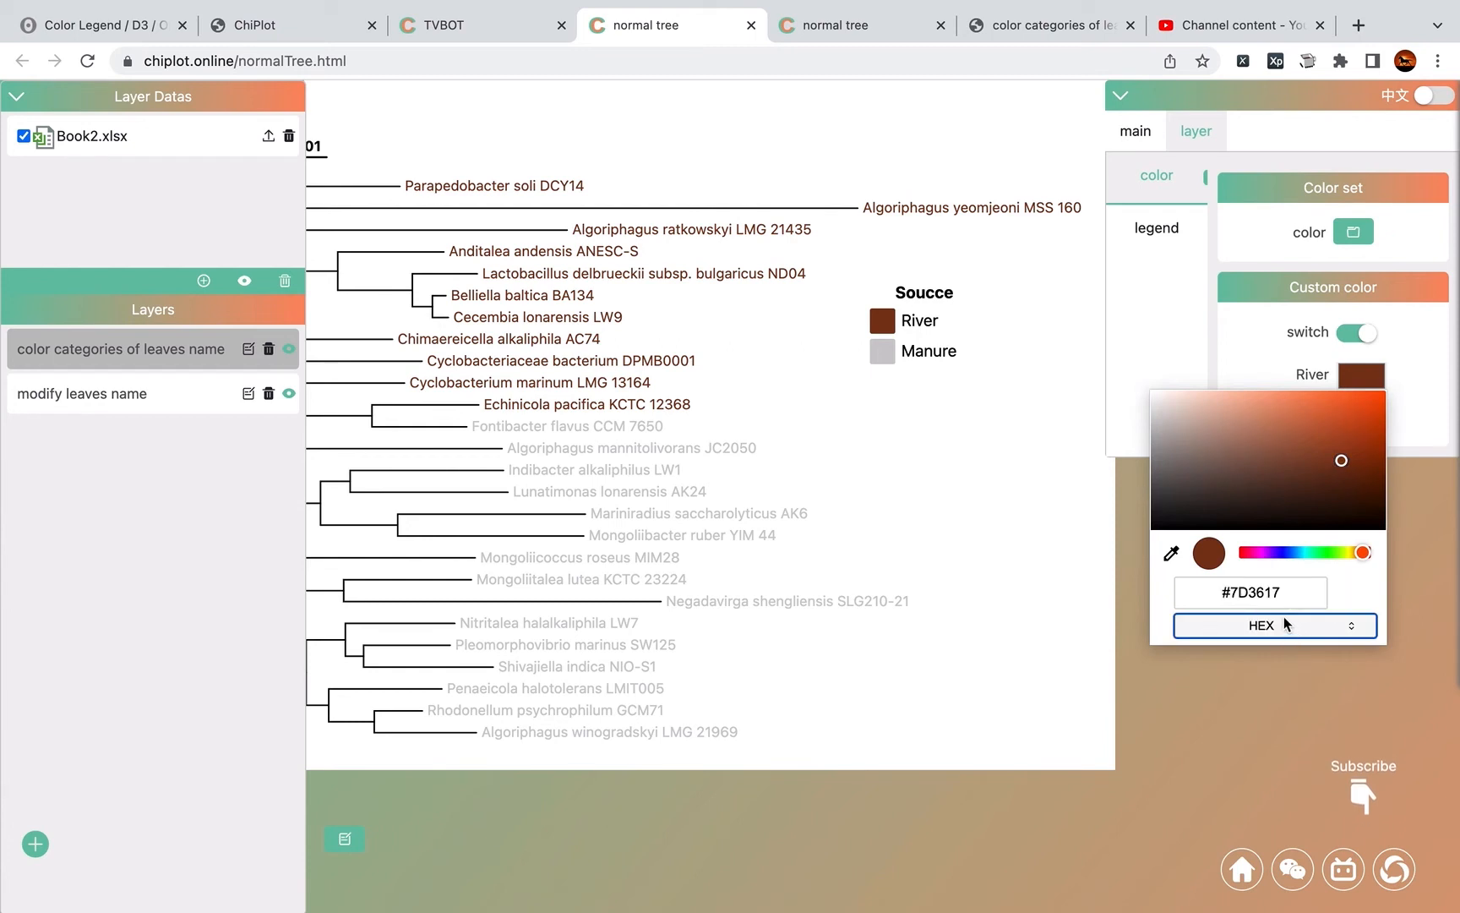
pyautogui.click(1297, 598)
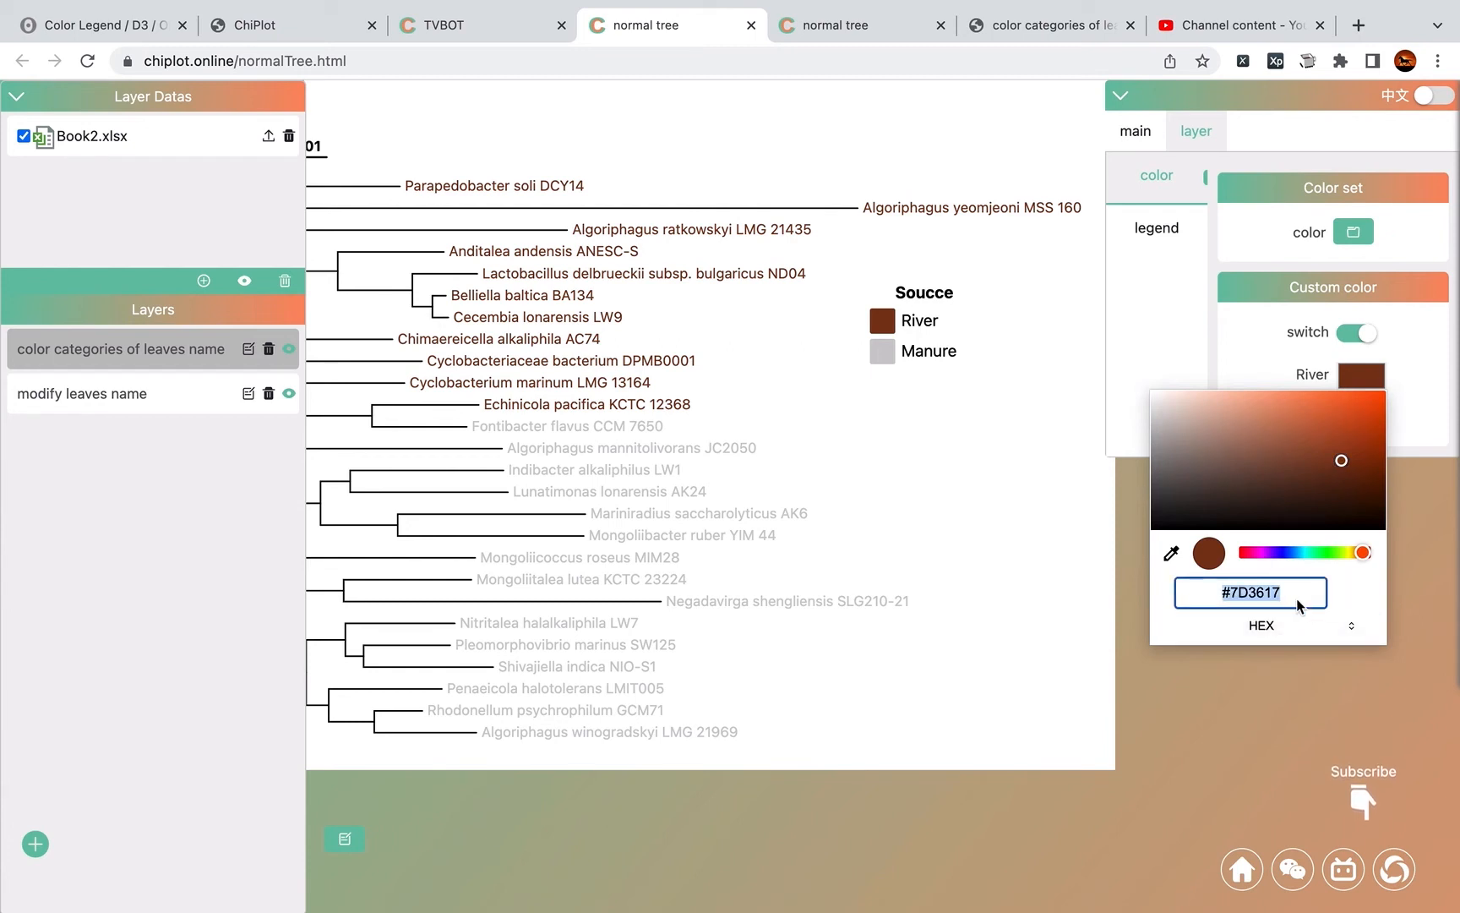
pyautogui.click(1405, 433)
# Step: Set the Manure color to dark red, RGB 182, 32, 32, and move the legend farther from the leaf names
pyautogui.click(1359, 418)
pyautogui.click(1346, 469)
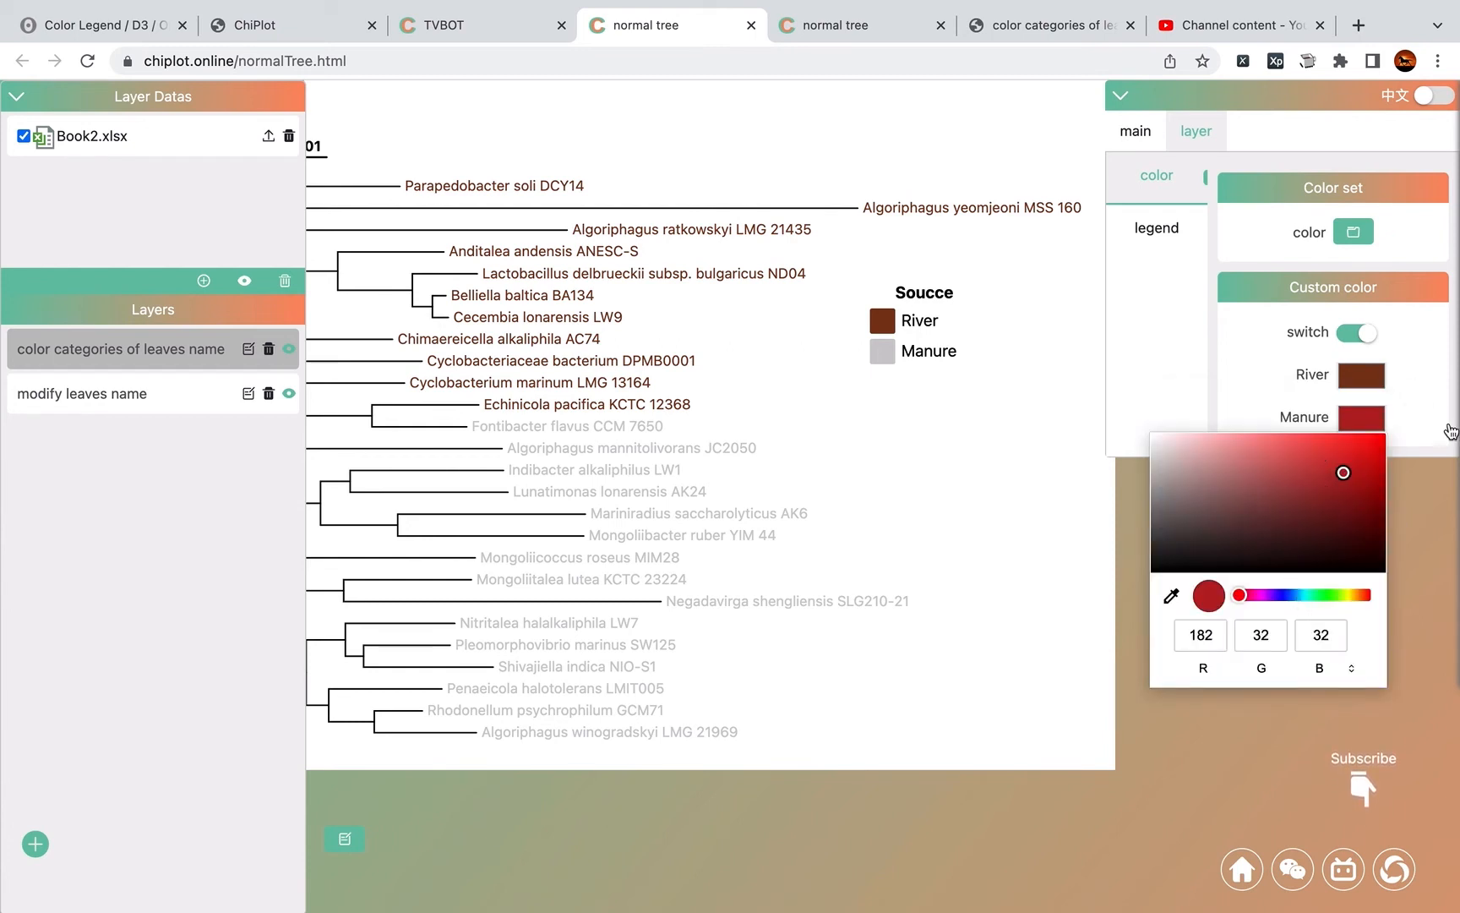
pyautogui.click(1458, 422)
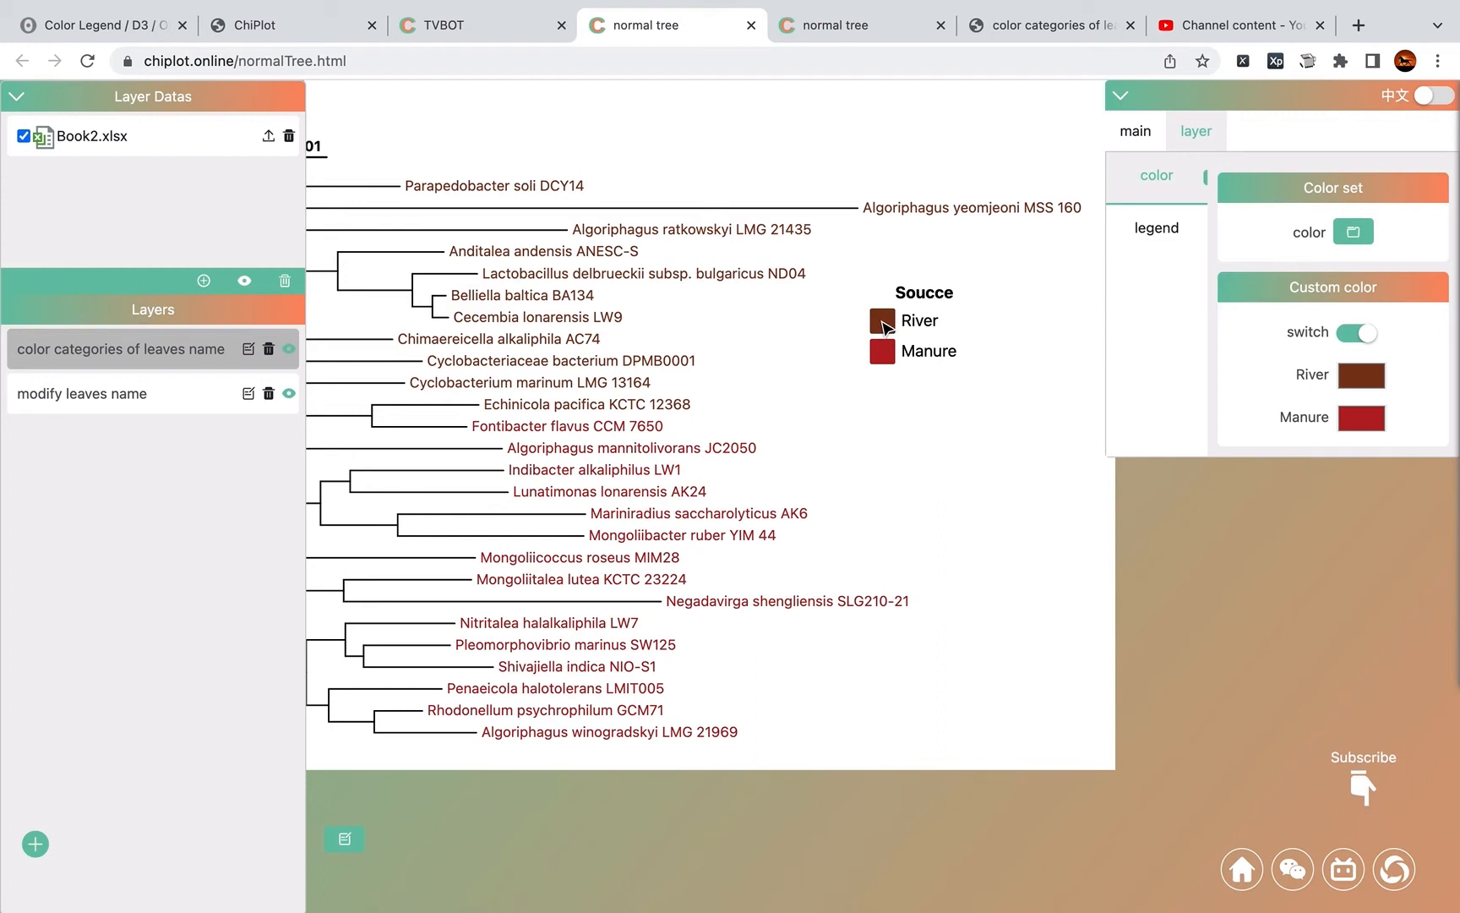
pyautogui.moveTo(888, 325); pyautogui.dragTo(959, 353)
# Step: Open the layer's legend settings and toggle the legend off and back on
pyautogui.click(1170, 238)
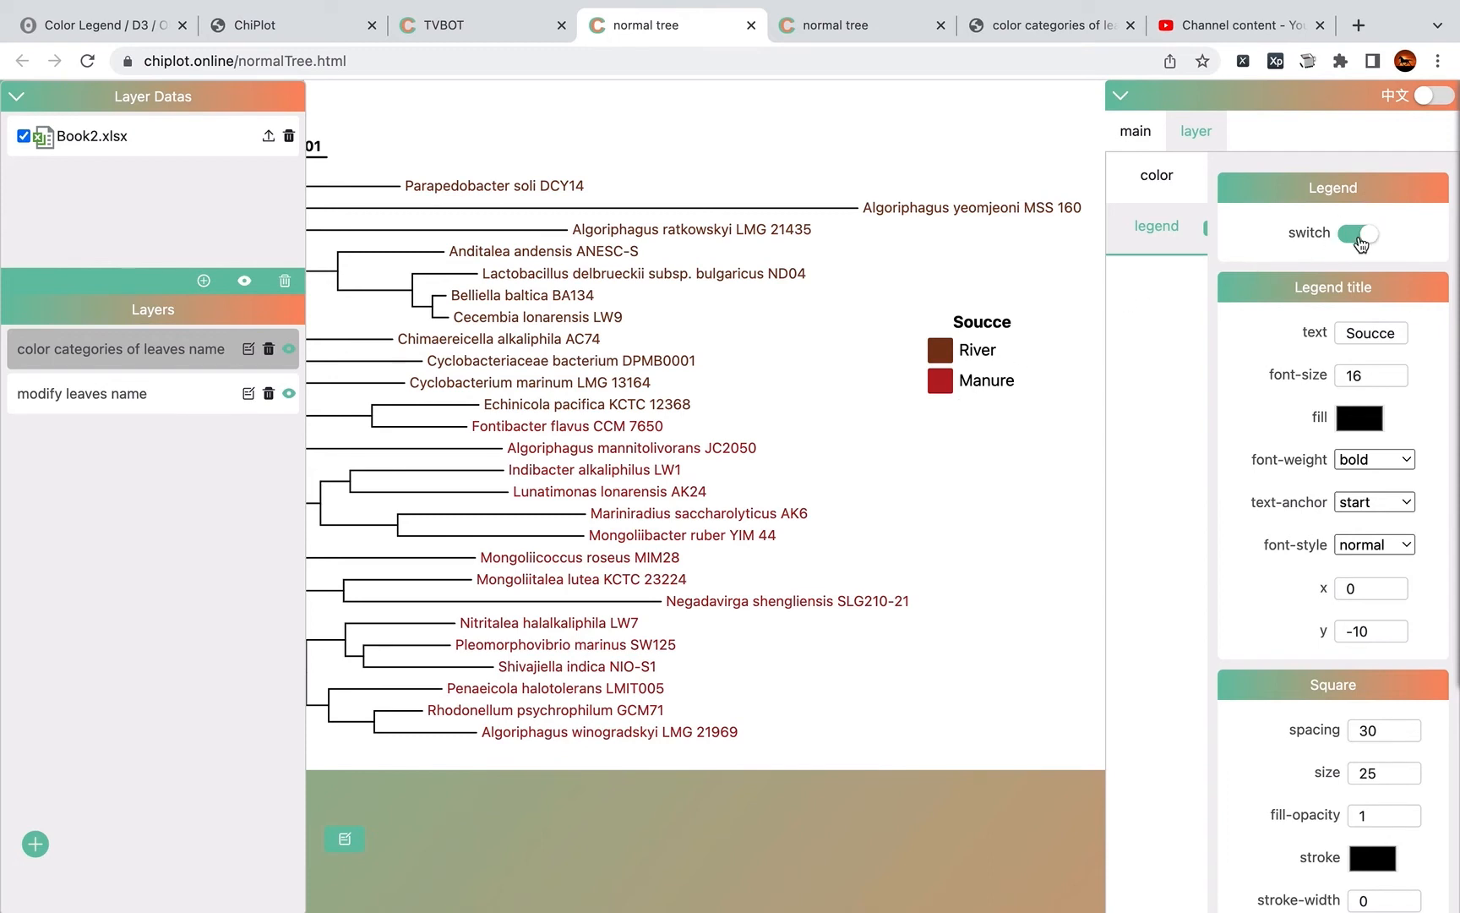
pyautogui.click(1360, 242)
pyautogui.click(1360, 242)
pyautogui.scroll(-1, 1319, 372)
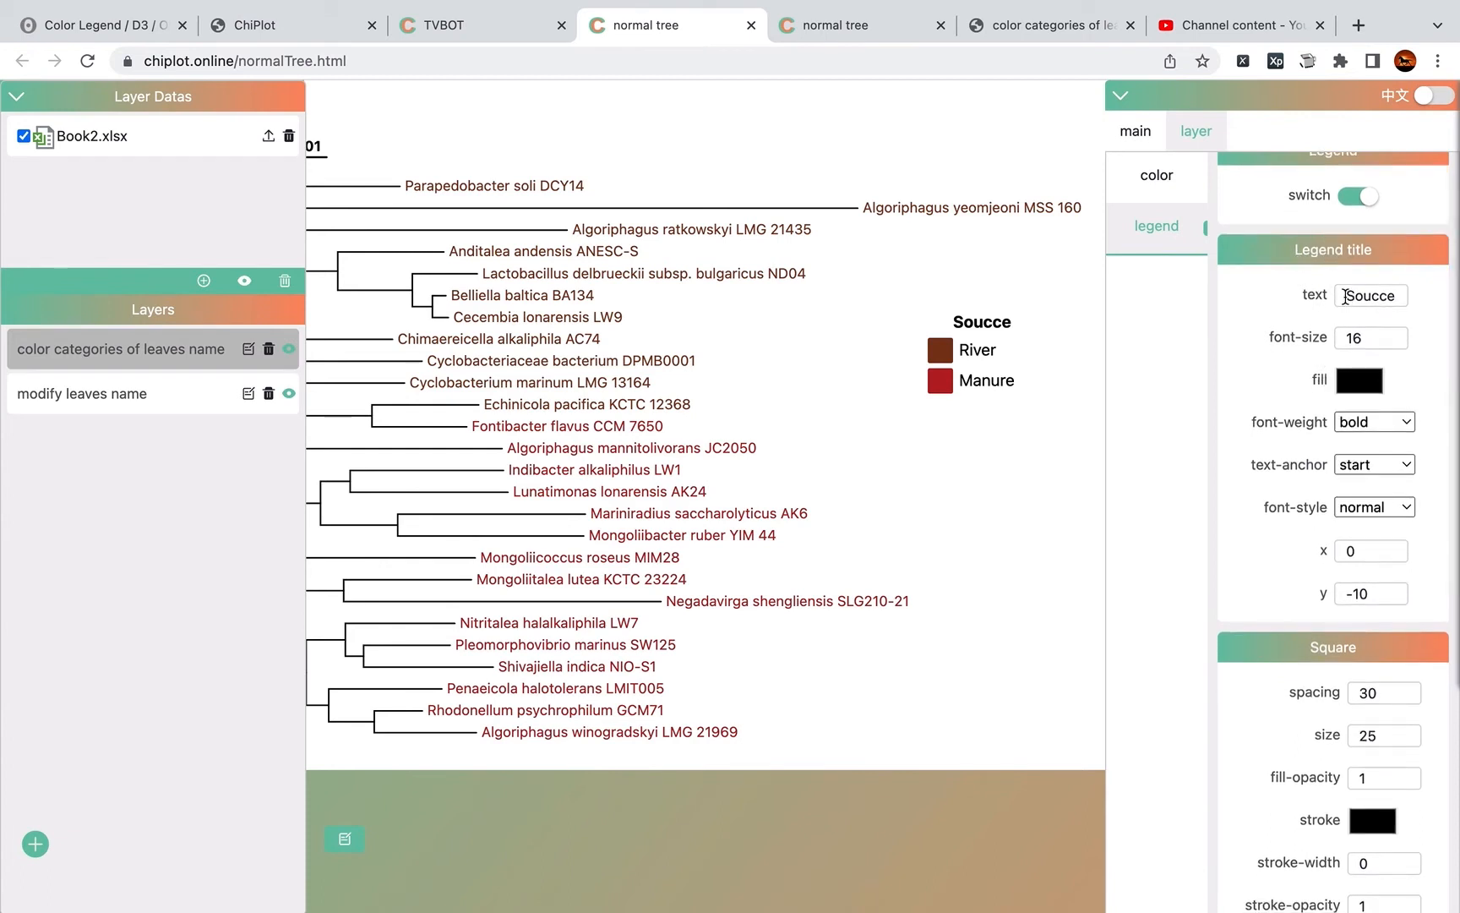
# Step: Compare the legend title text with the header in cell C1 of Book2 in Excel
pyautogui.moveTo(1345, 296); pyautogui.dragTo(1409, 293)
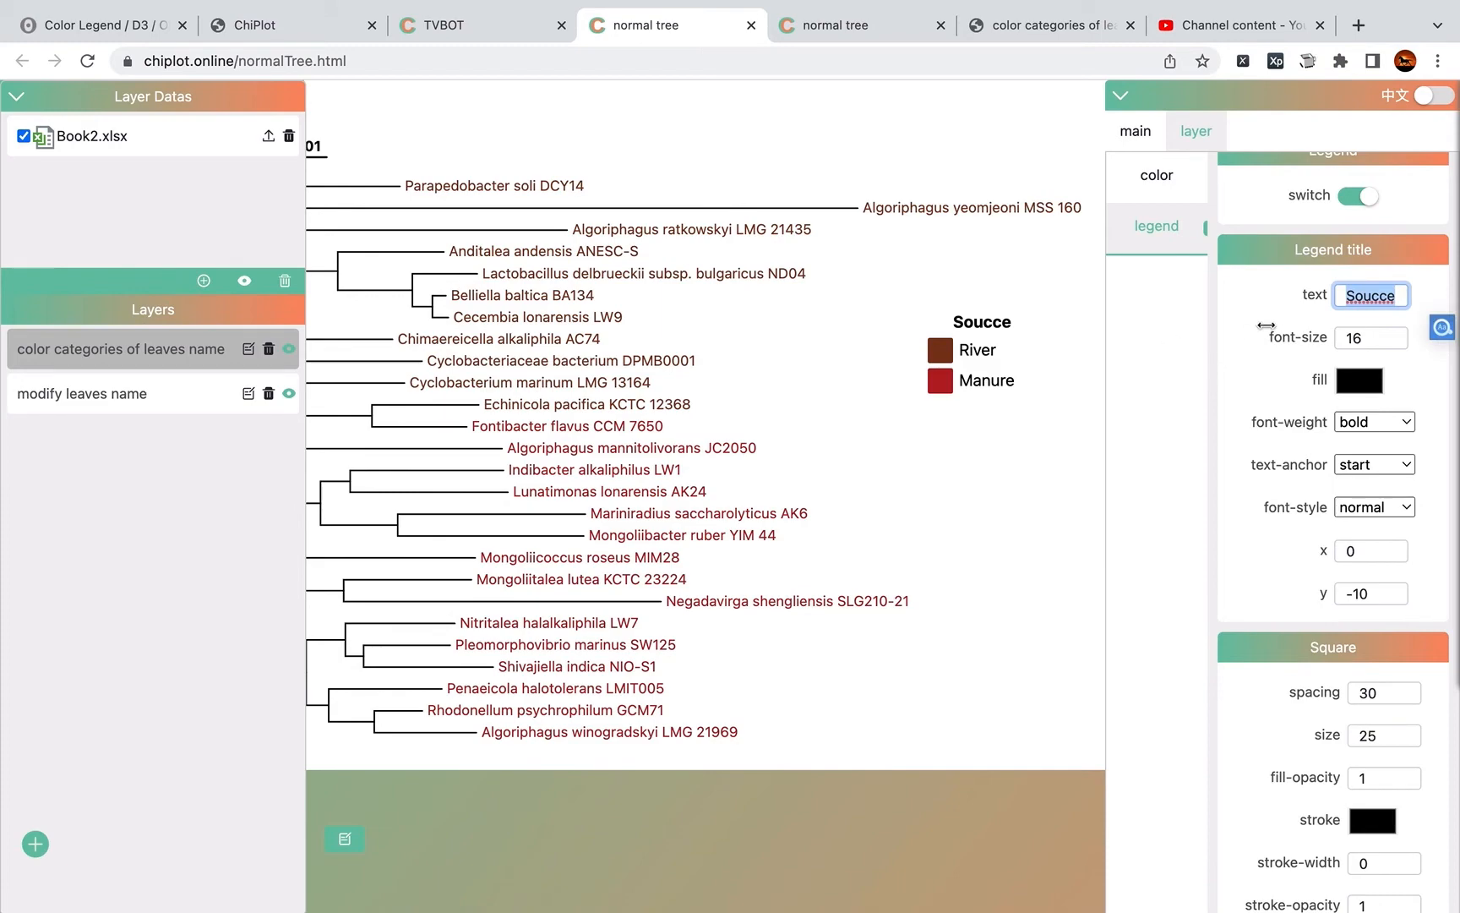
pyautogui.click(1266, 325)
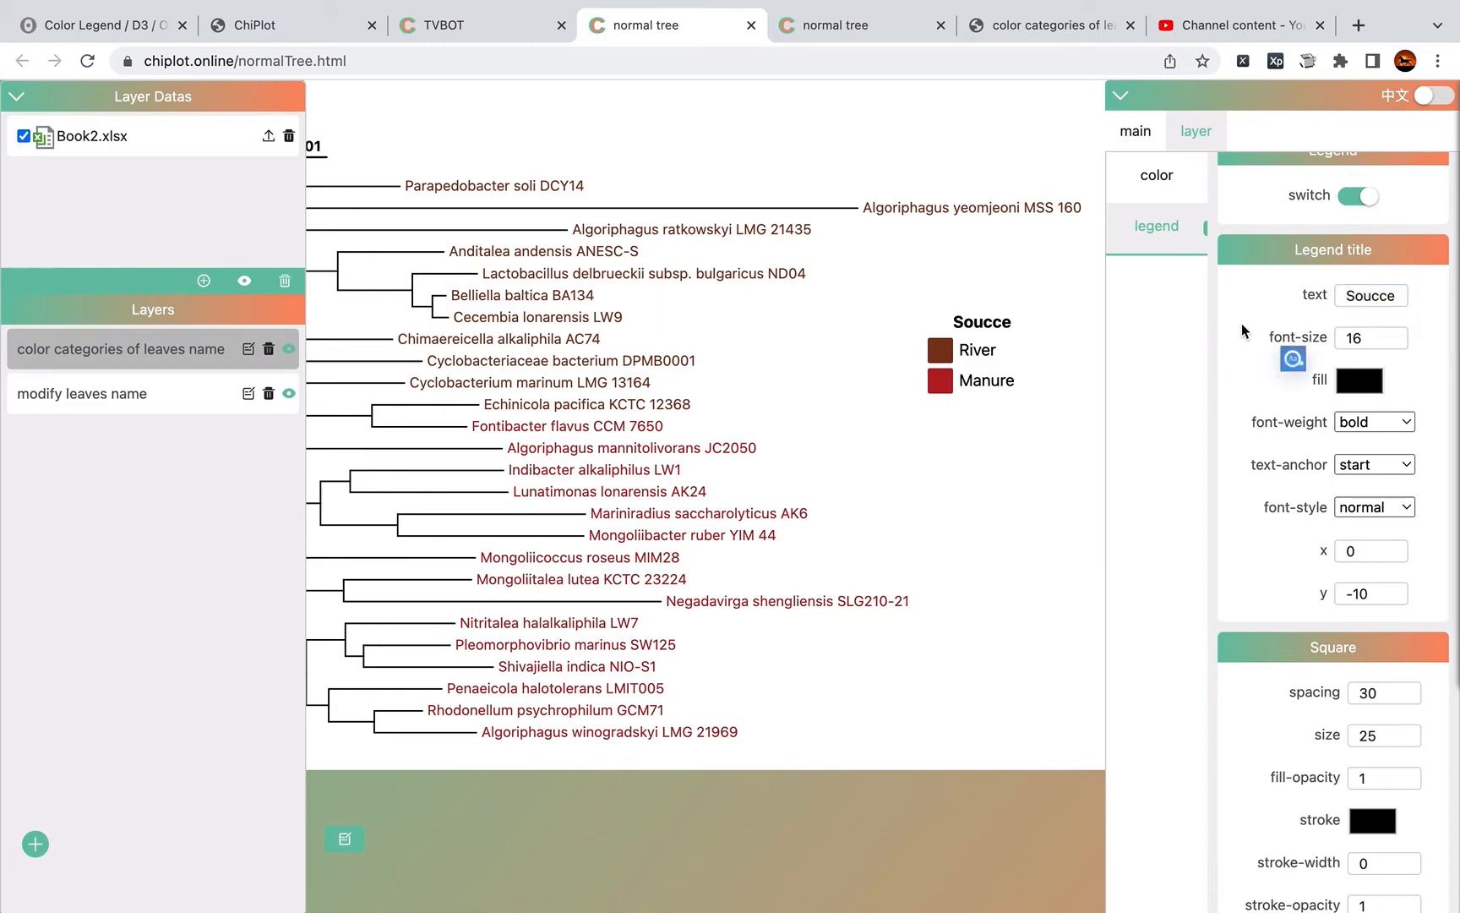
pyautogui.hotkey('ctrl', 'Left')
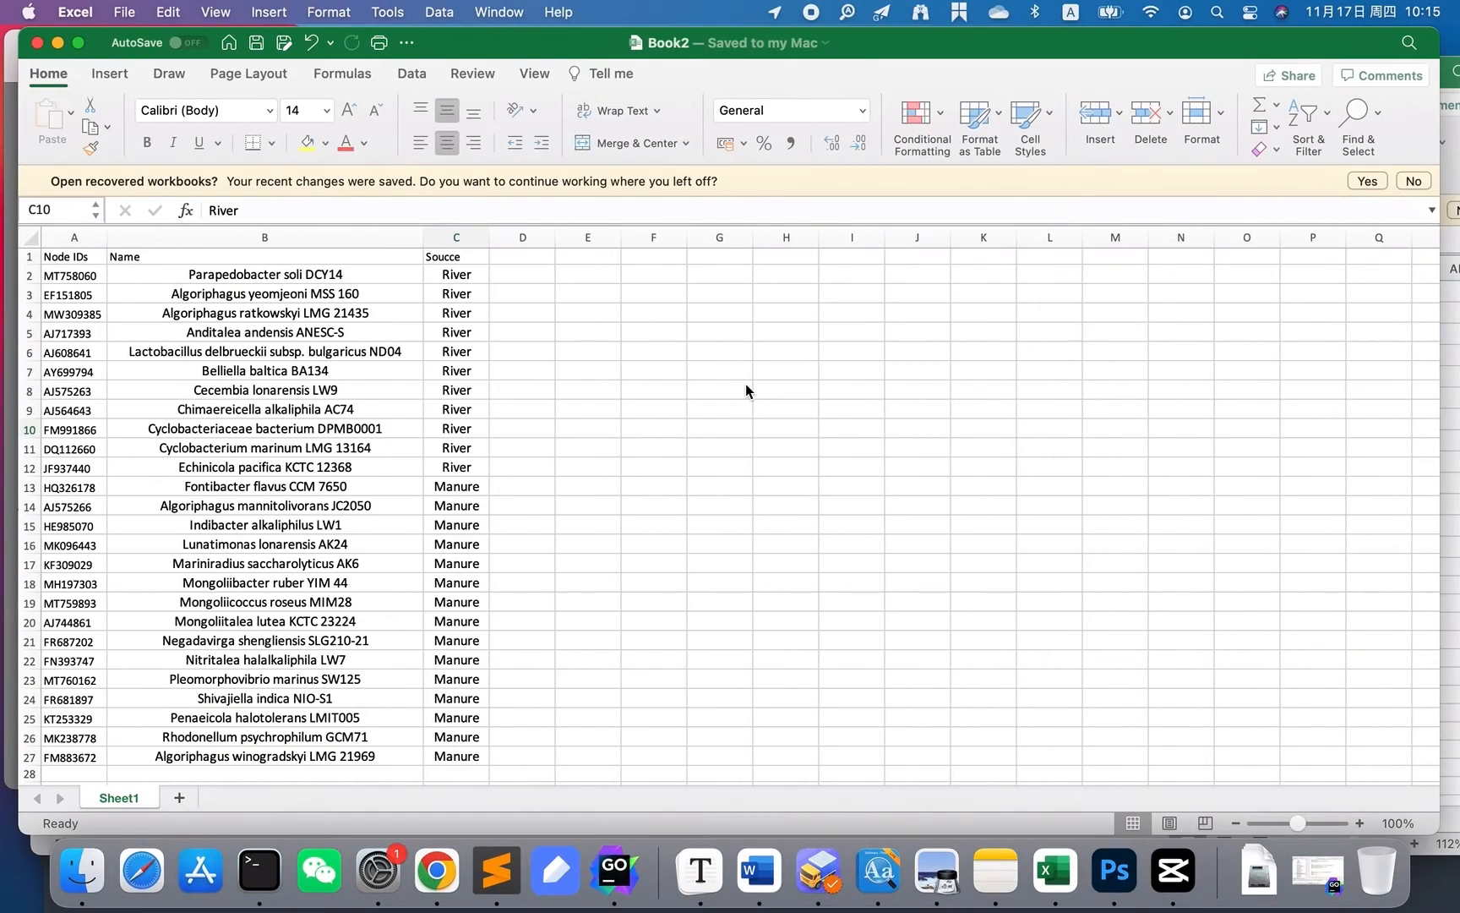
pyautogui.click(464, 256)
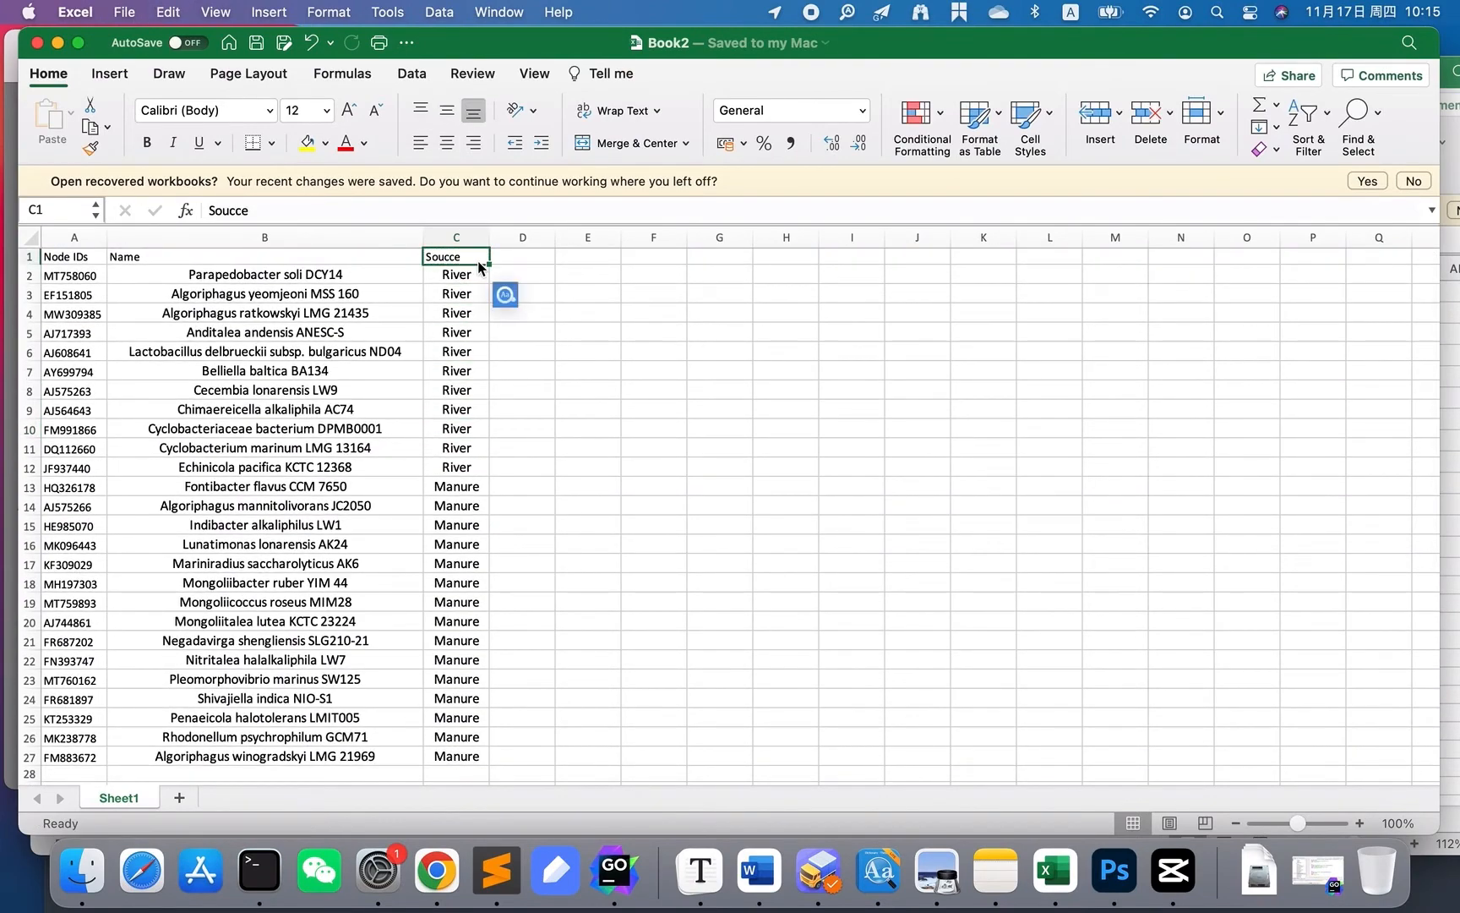
# Step: Return to the tree in the browser and set the legend title to Soucce90 with font size 18 and a red fill
pyautogui.hotkey('ctrl', 'Right')
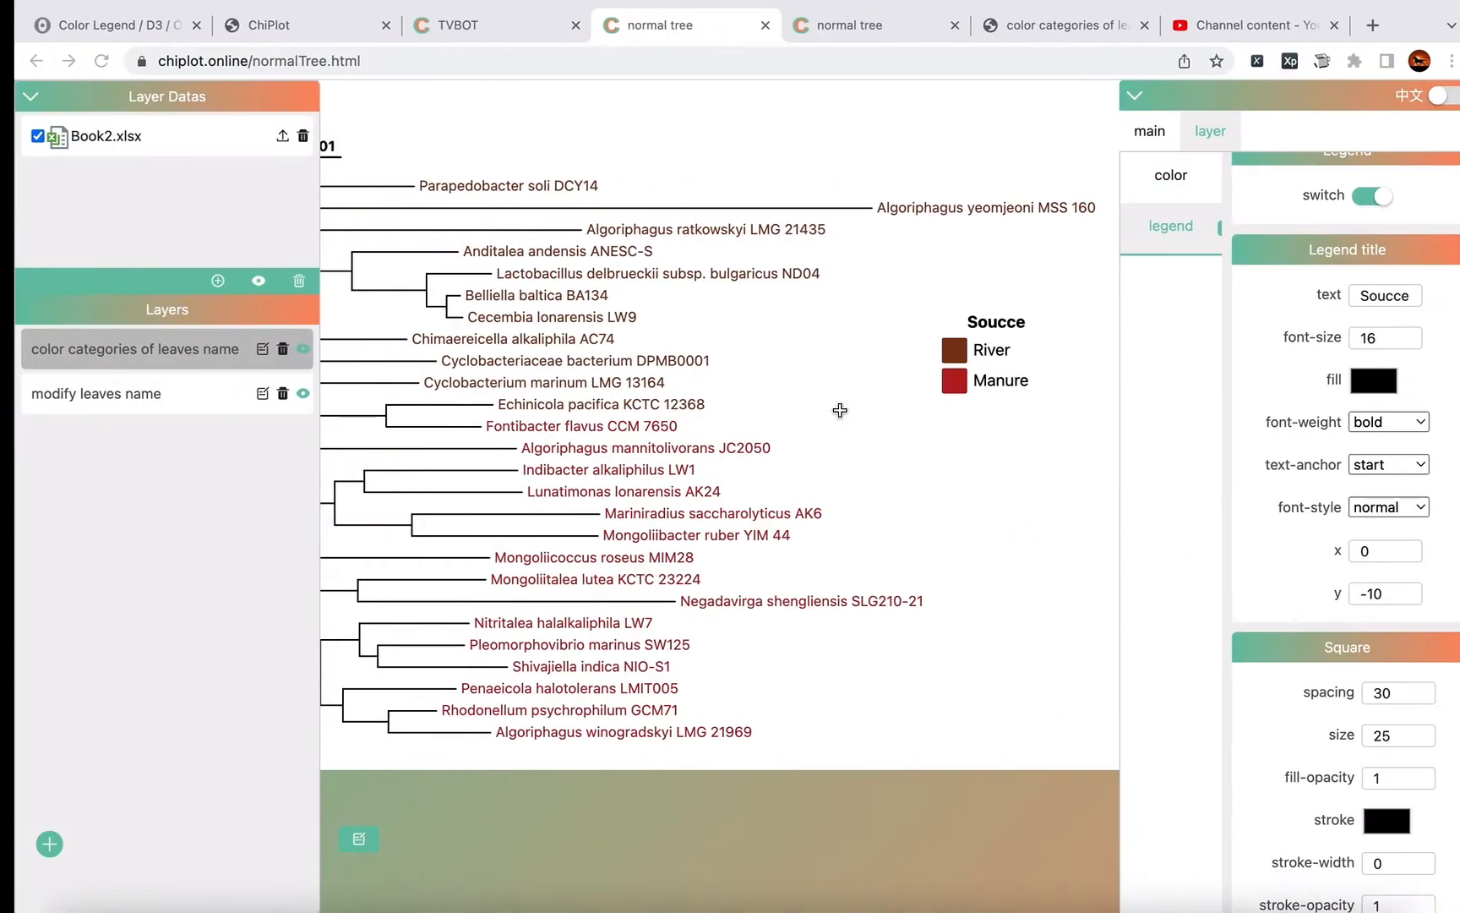
pyautogui.click(1392, 297)
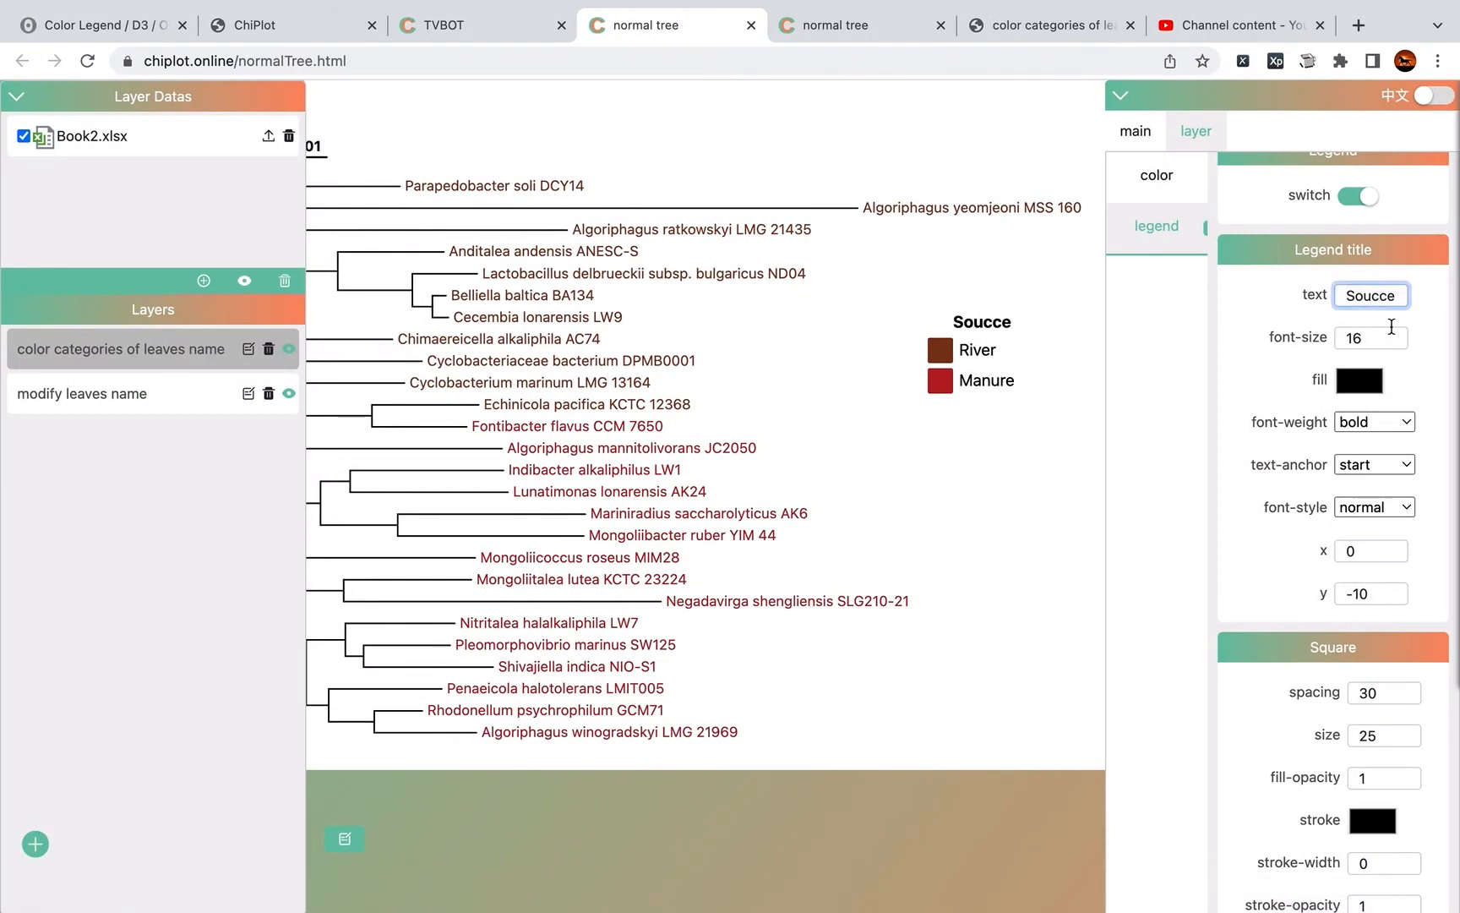
pyautogui.write('90')
pyautogui.moveTo(1289, 344); pyautogui.dragTo(1295, 341)
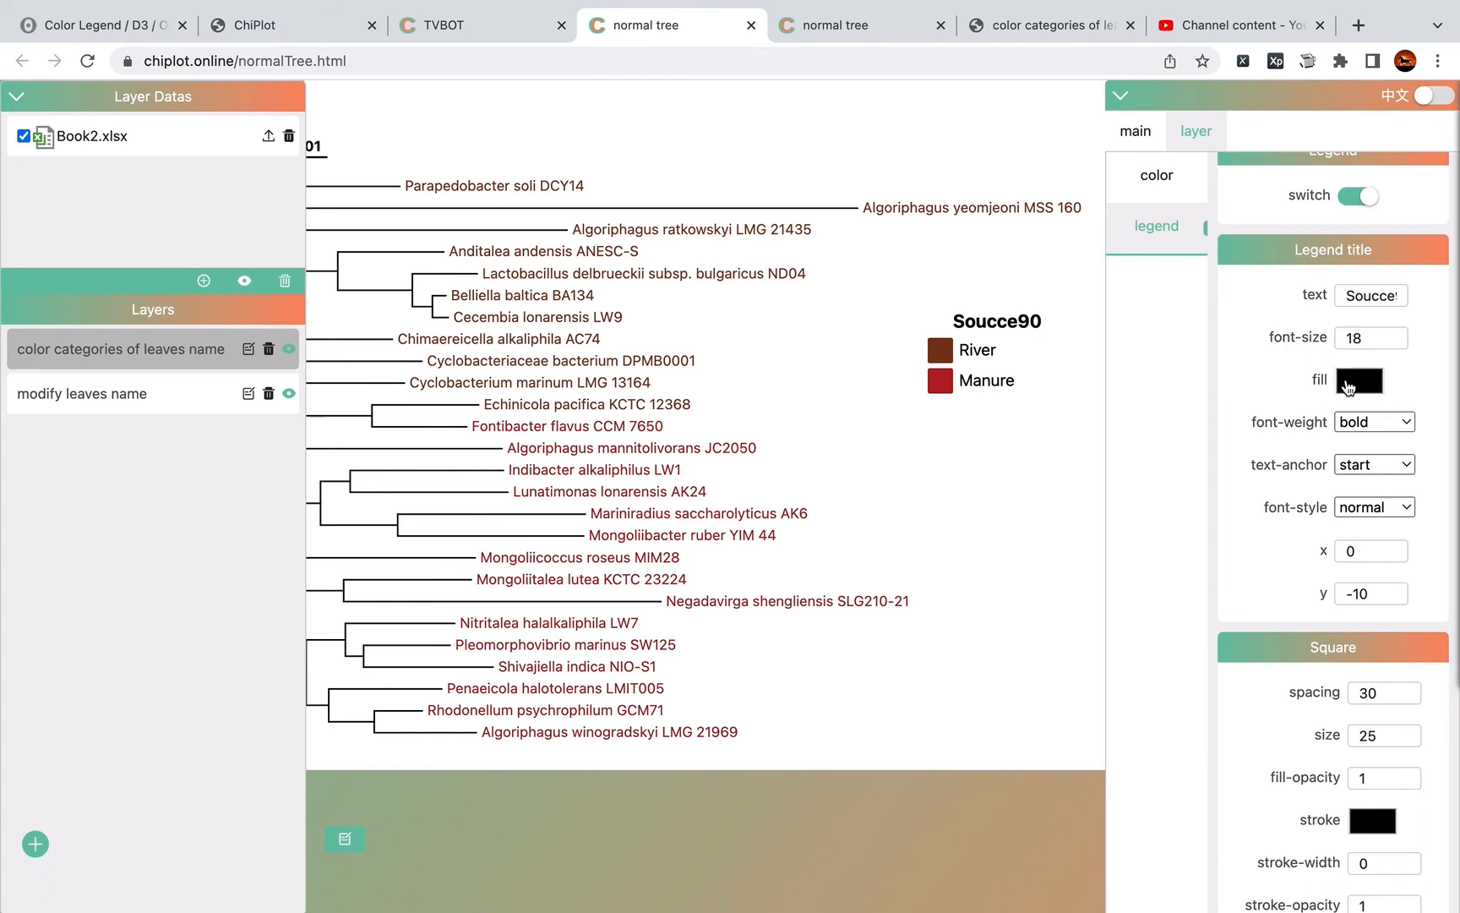
pyautogui.click(1359, 382)
pyautogui.click(1357, 397)
# Step: Try normal as the legend title's font weight, and restore it to bold
pyautogui.click(1360, 426)
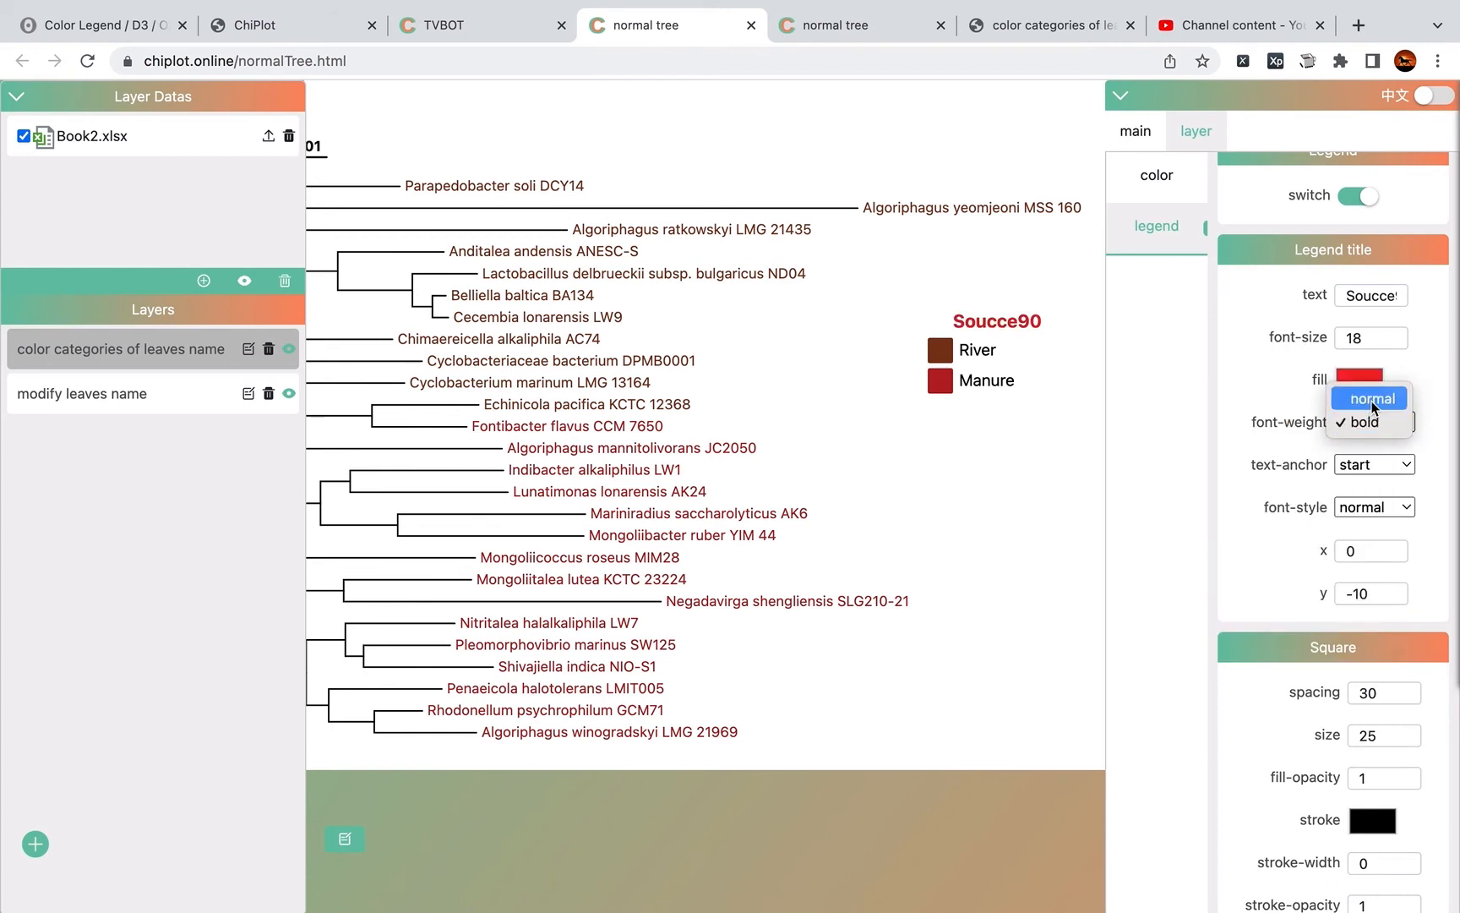
pyautogui.click(1371, 398)
pyautogui.click(1369, 422)
pyautogui.click(1362, 448)
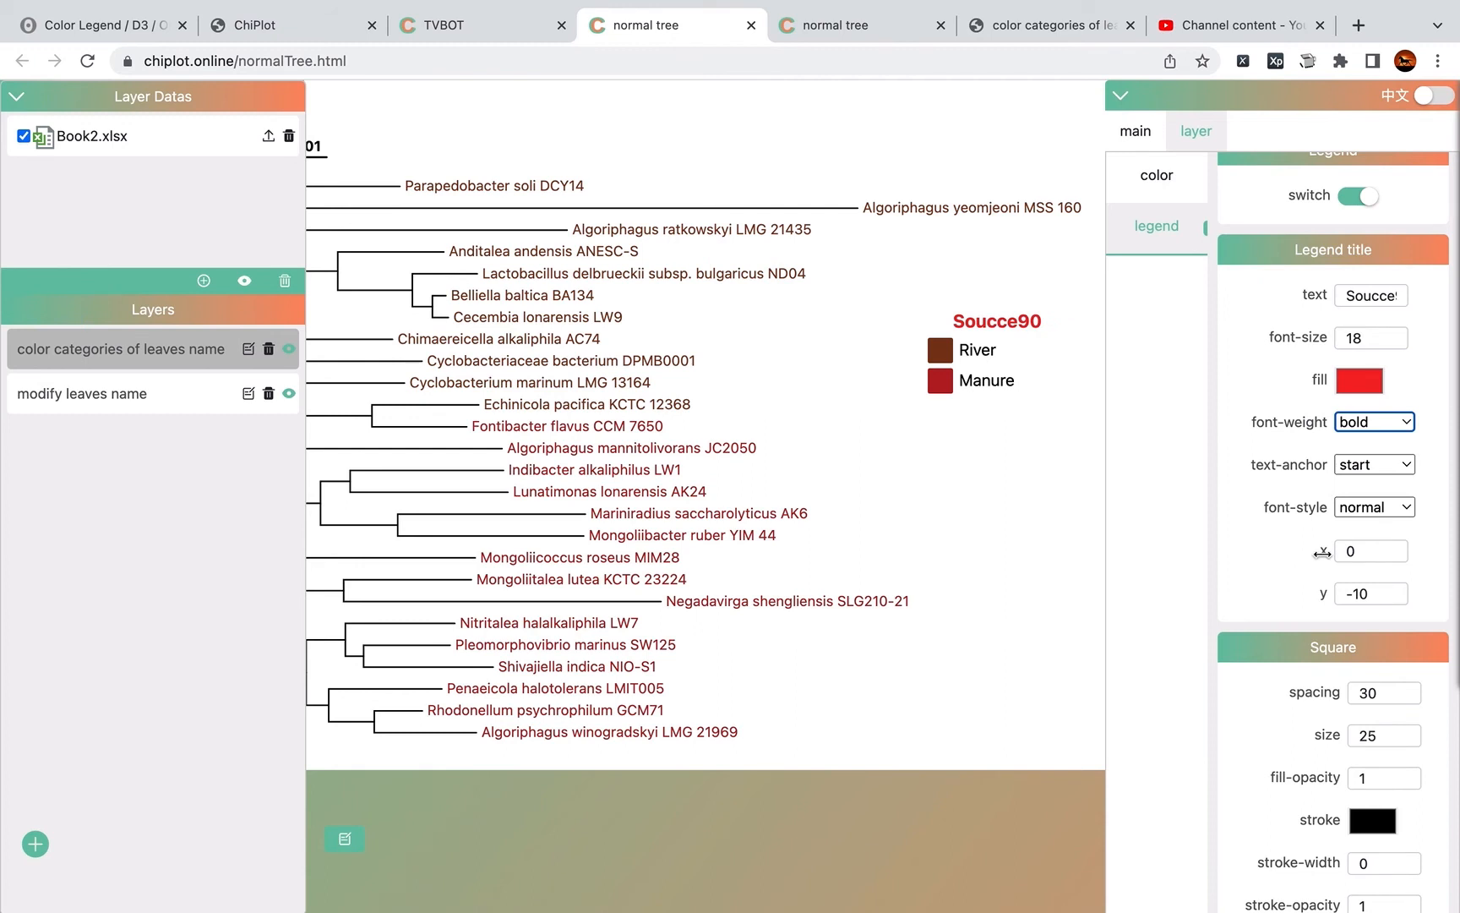
# Step: Offset the legend title to x -25, y -15, and set the legend squares' spacing to 46 and size to 36
pyautogui.moveTo(1322, 552); pyautogui.dragTo(1319, 597)
pyautogui.click(1316, 592)
pyautogui.scroll(-1, 1295, 661)
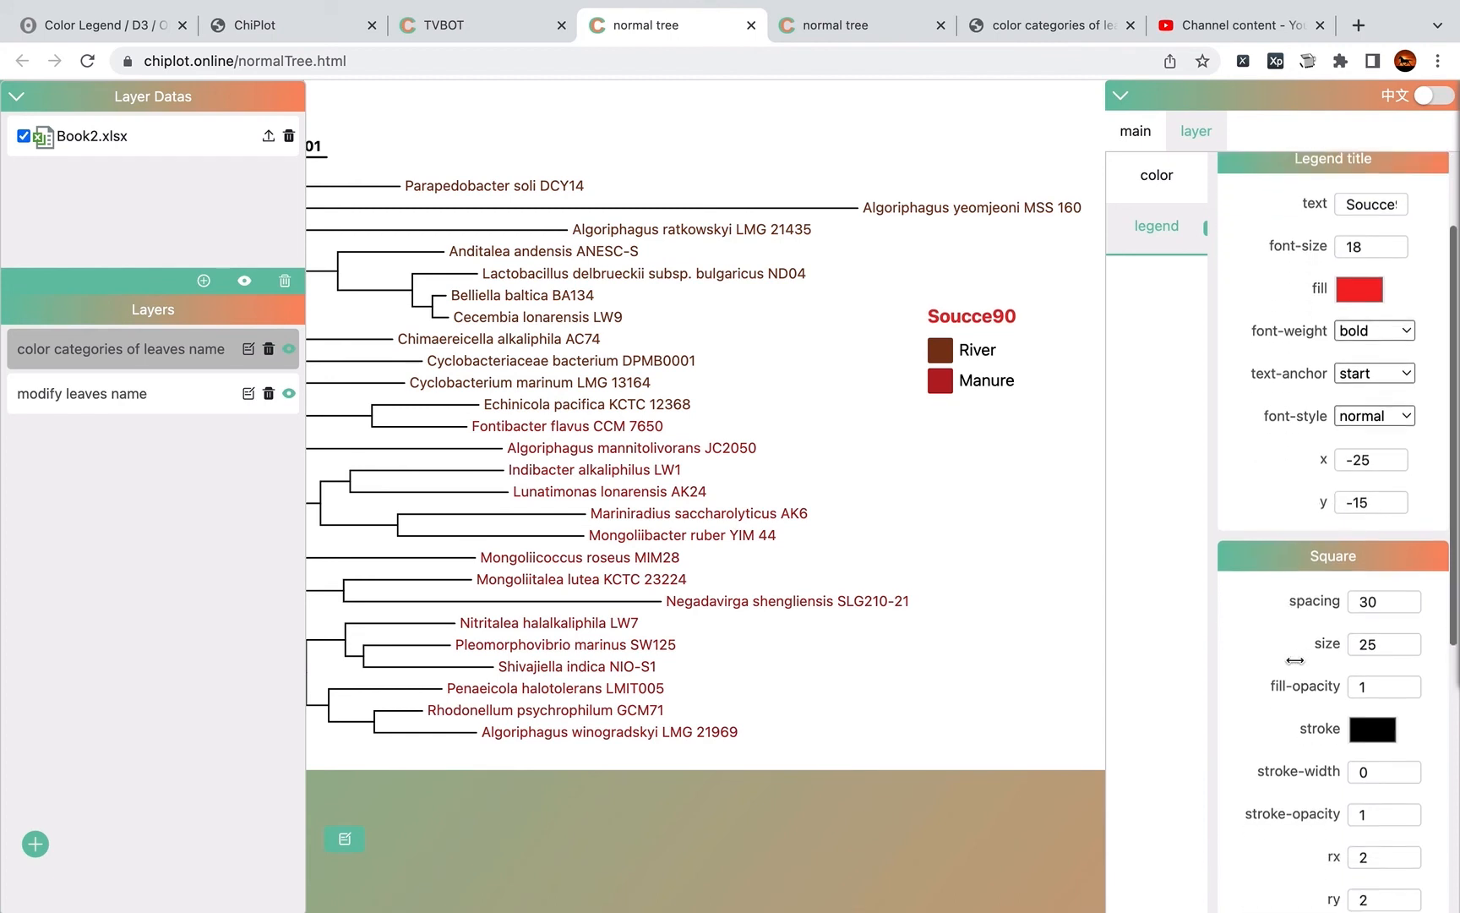
pyautogui.scroll(-2, 1295, 661)
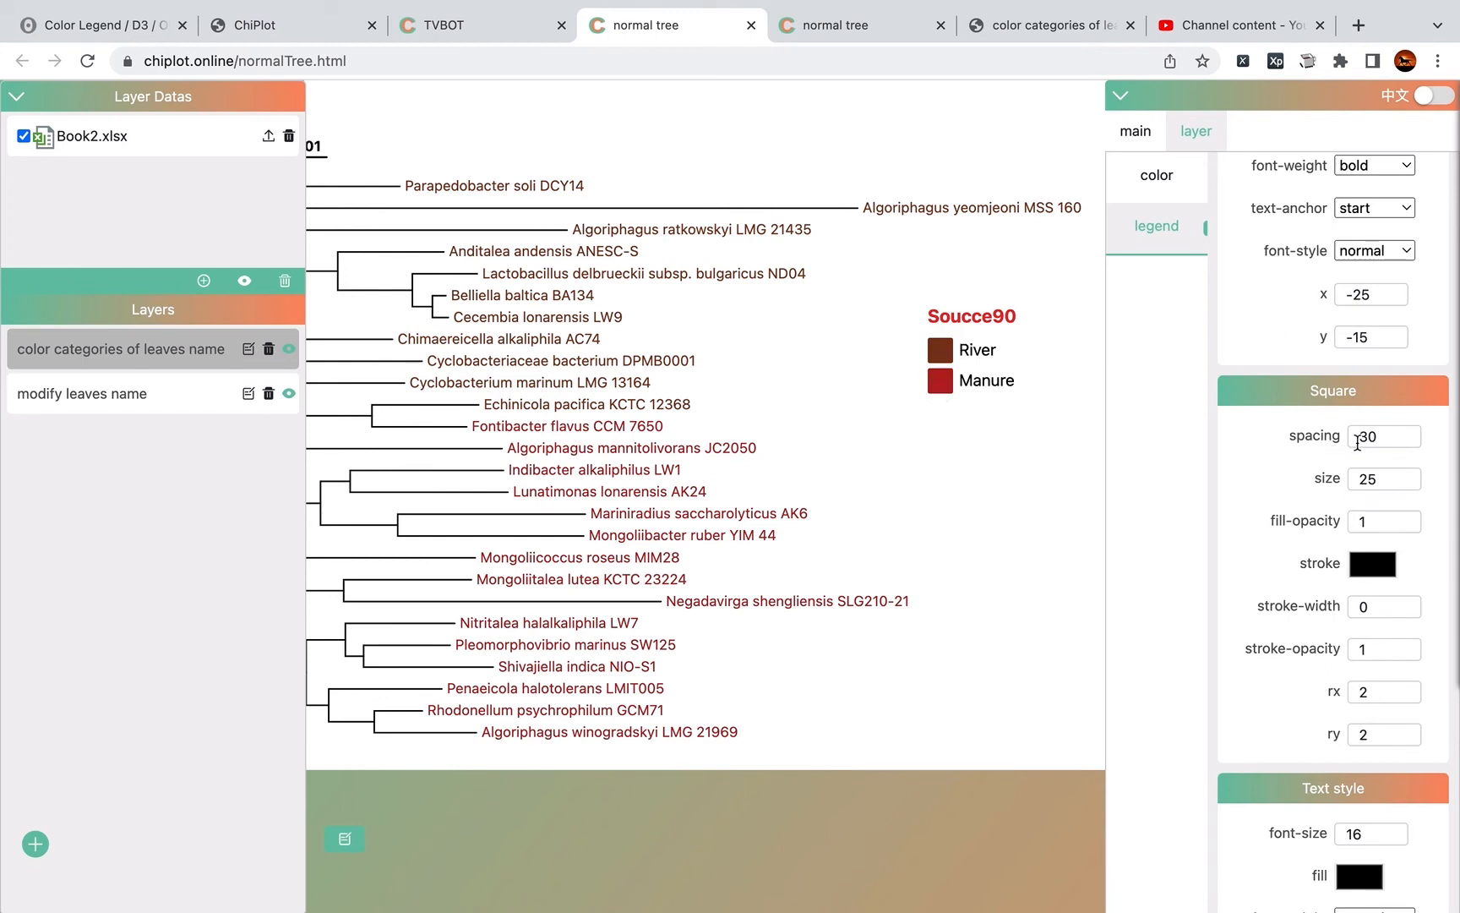
pyautogui.moveTo(1312, 435); pyautogui.dragTo(1293, 508)
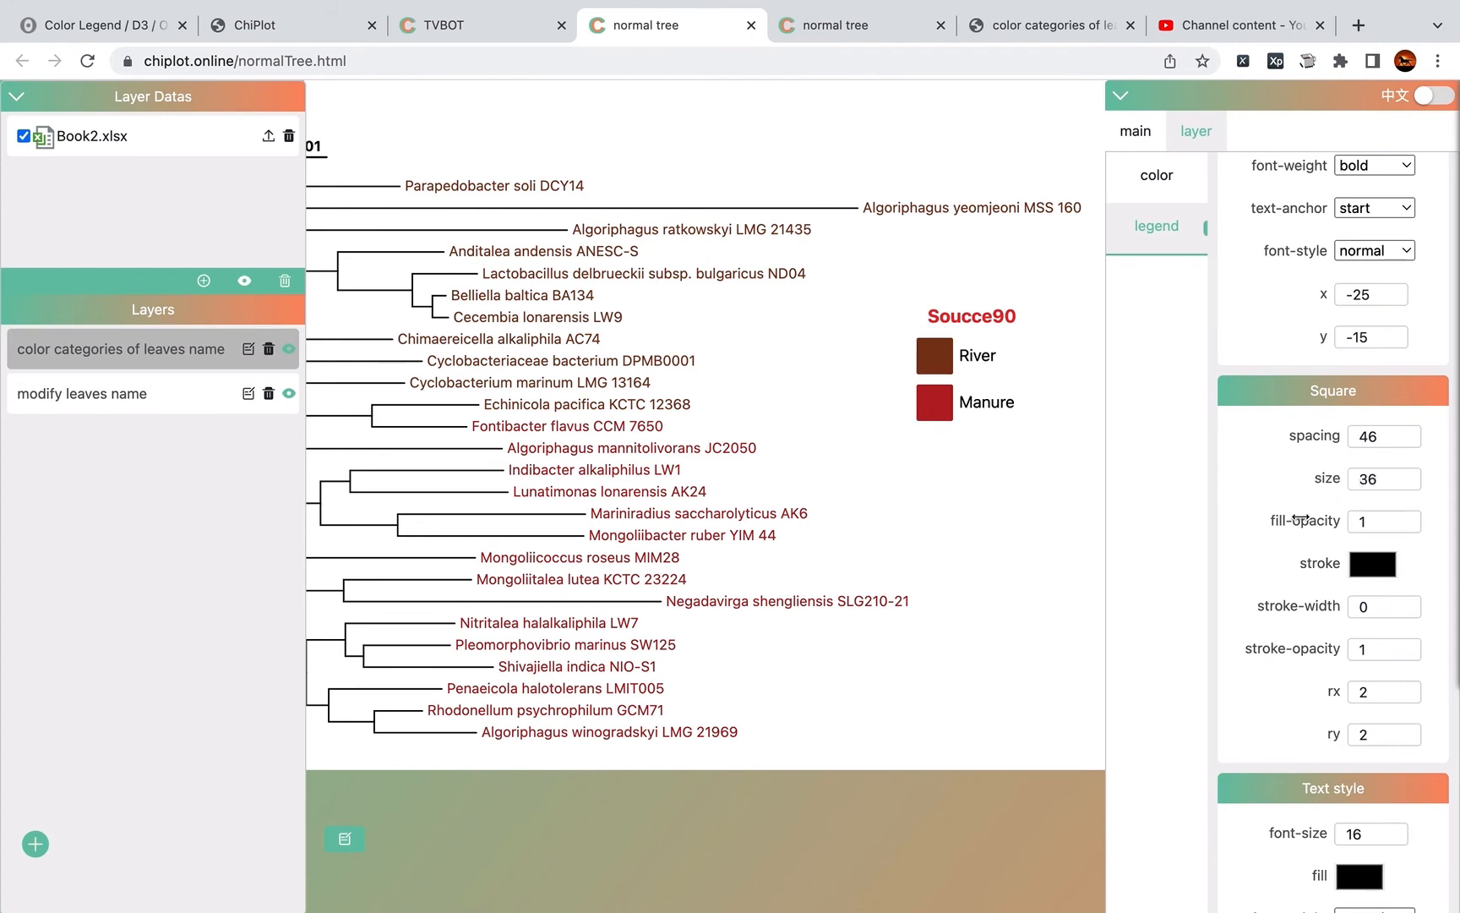
# Step: Give the legend squares a green stroke with a stroke width of 6
pyautogui.moveTo(1297, 608); pyautogui.dragTo(1310, 610)
pyautogui.click(1355, 571)
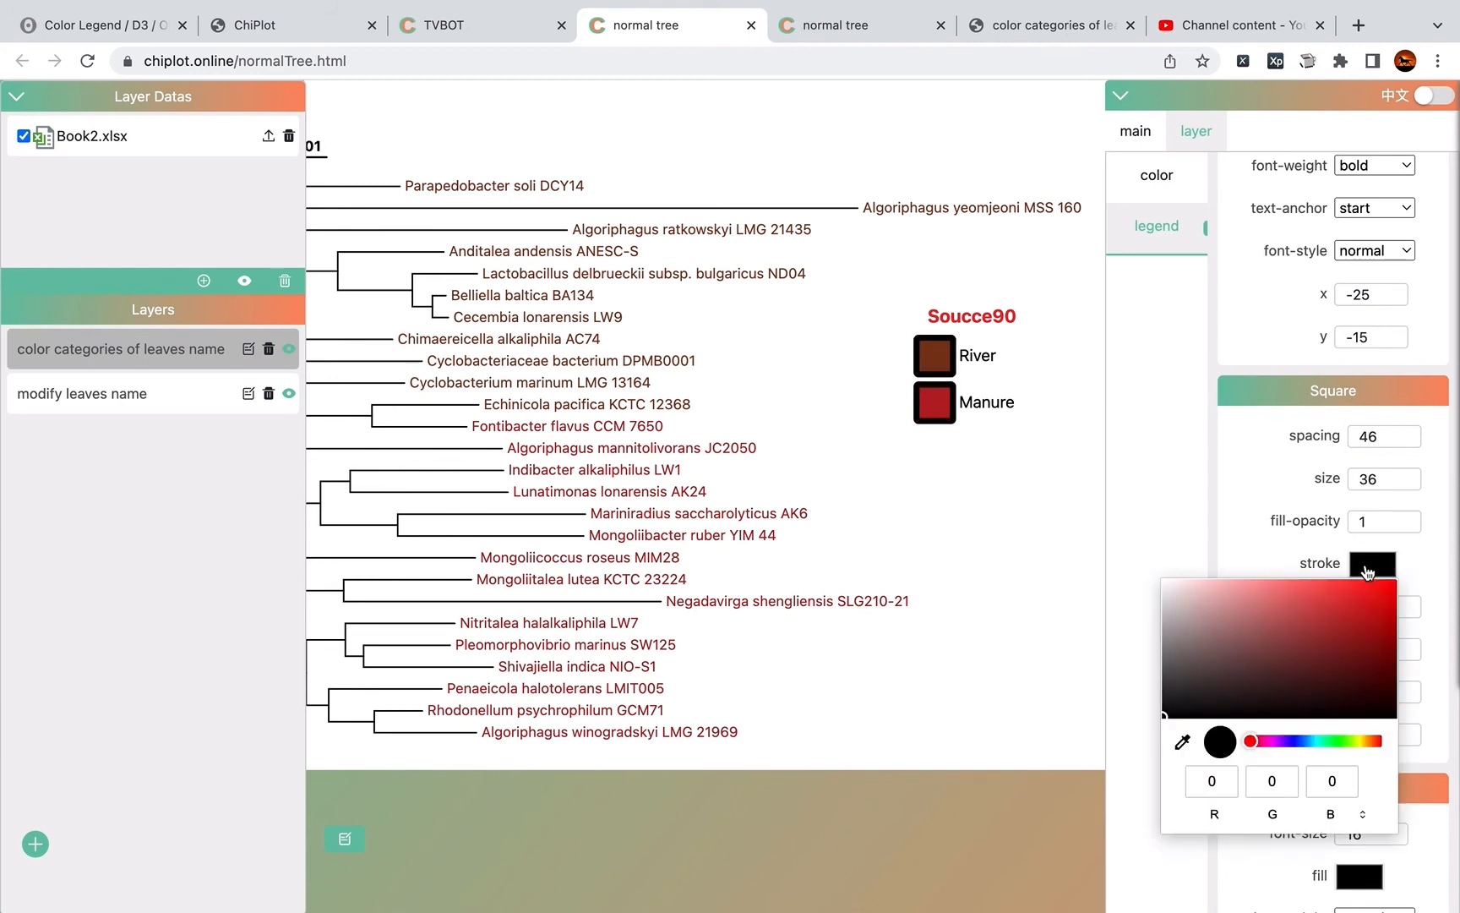
pyautogui.click(1369, 591)
pyautogui.click(1374, 572)
pyautogui.click(1326, 743)
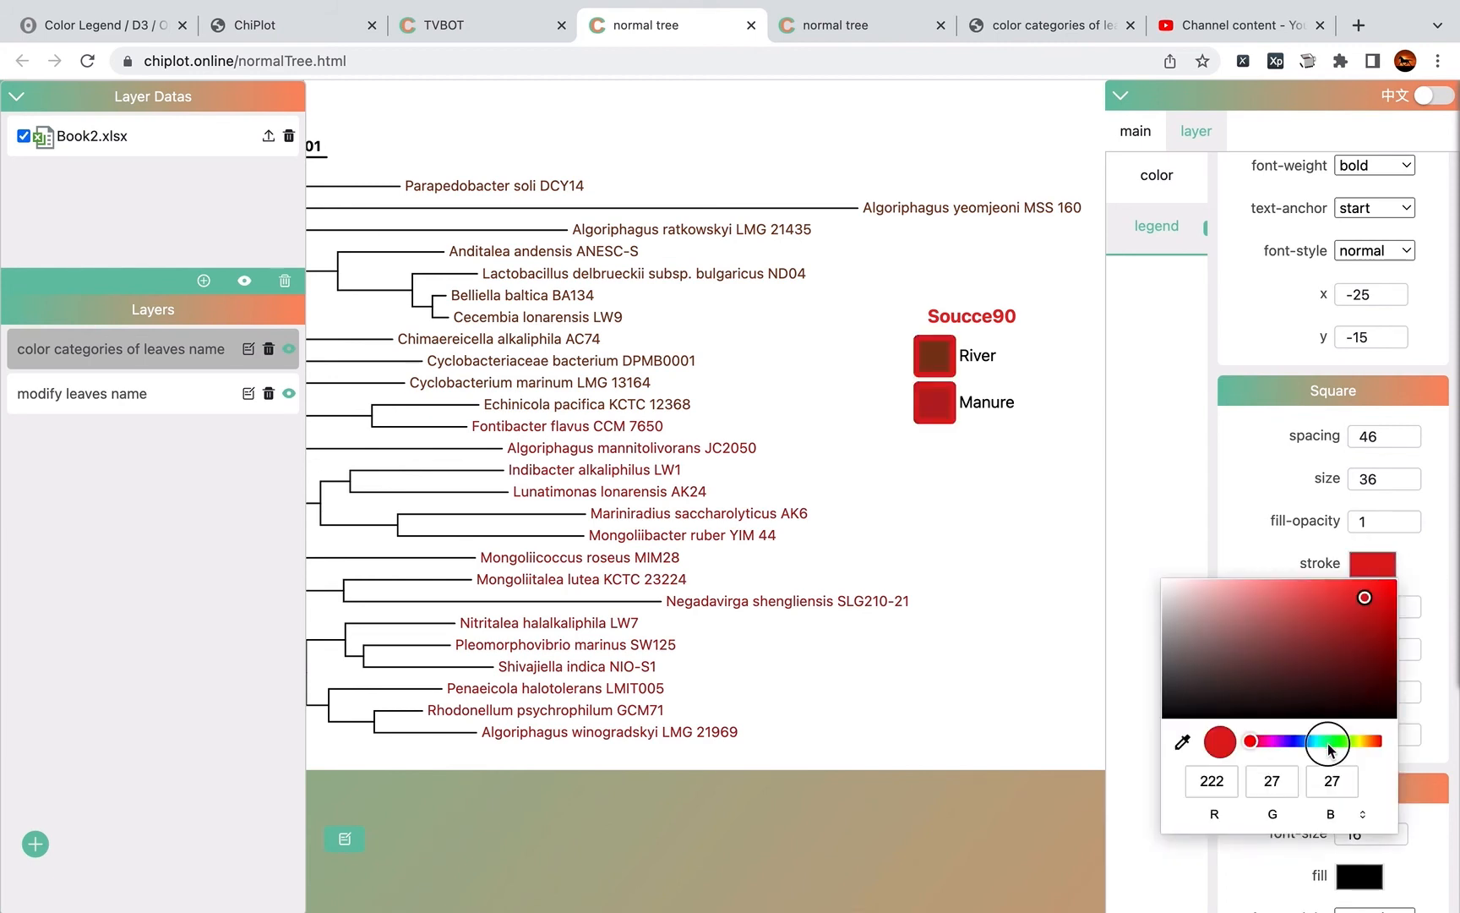
pyautogui.click(1428, 551)
# Step: Round the legend squares with rx 9 and ry 10, and set their stroke width to 0
pyautogui.scroll(-1, 1413, 605)
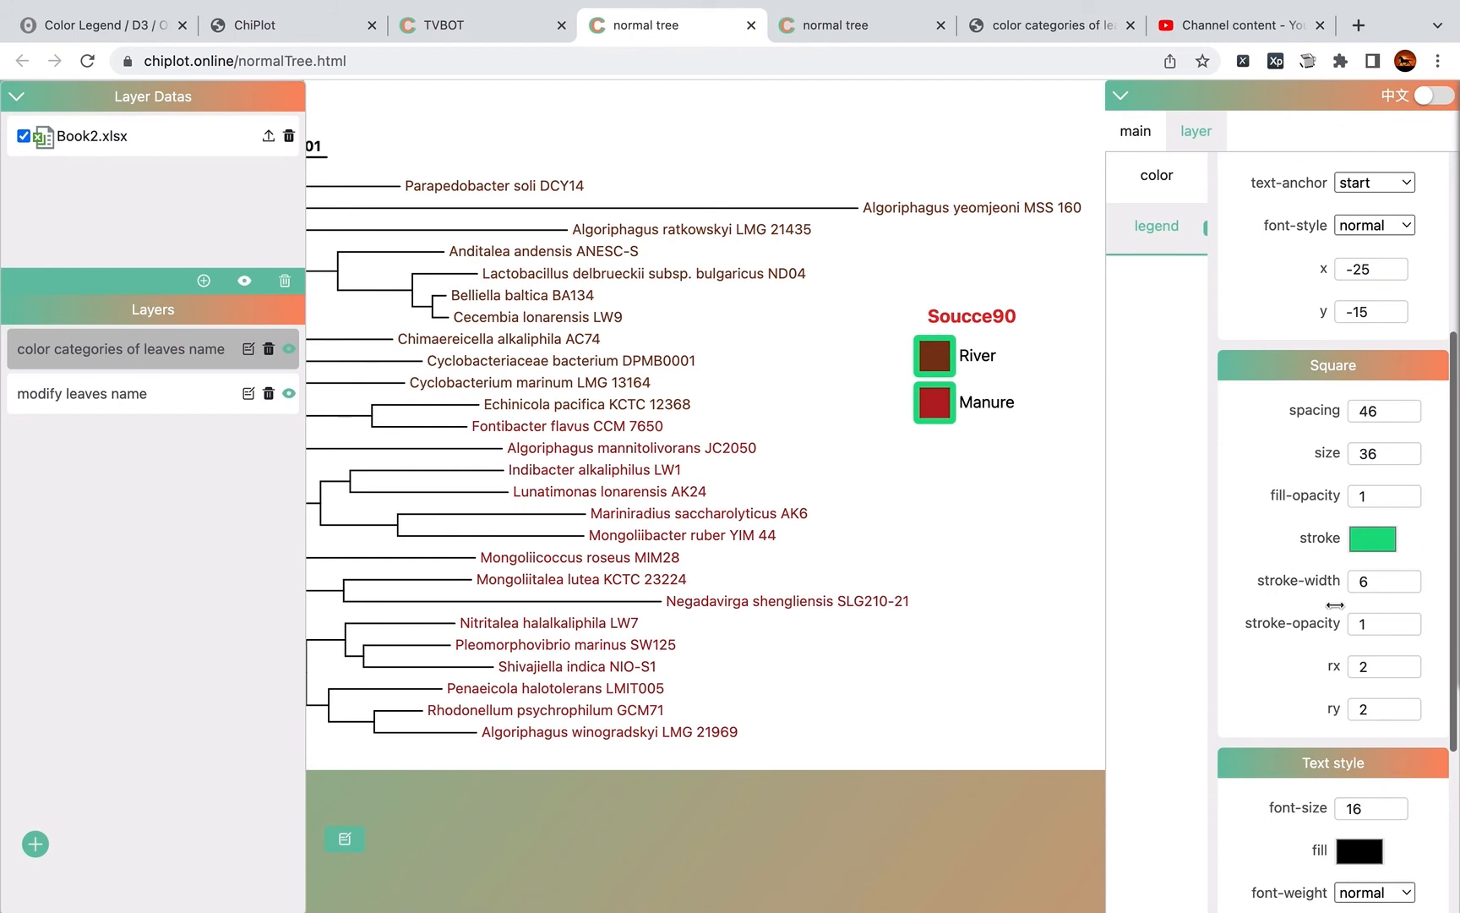
pyautogui.moveTo(1334, 666); pyautogui.dragTo(1344, 710)
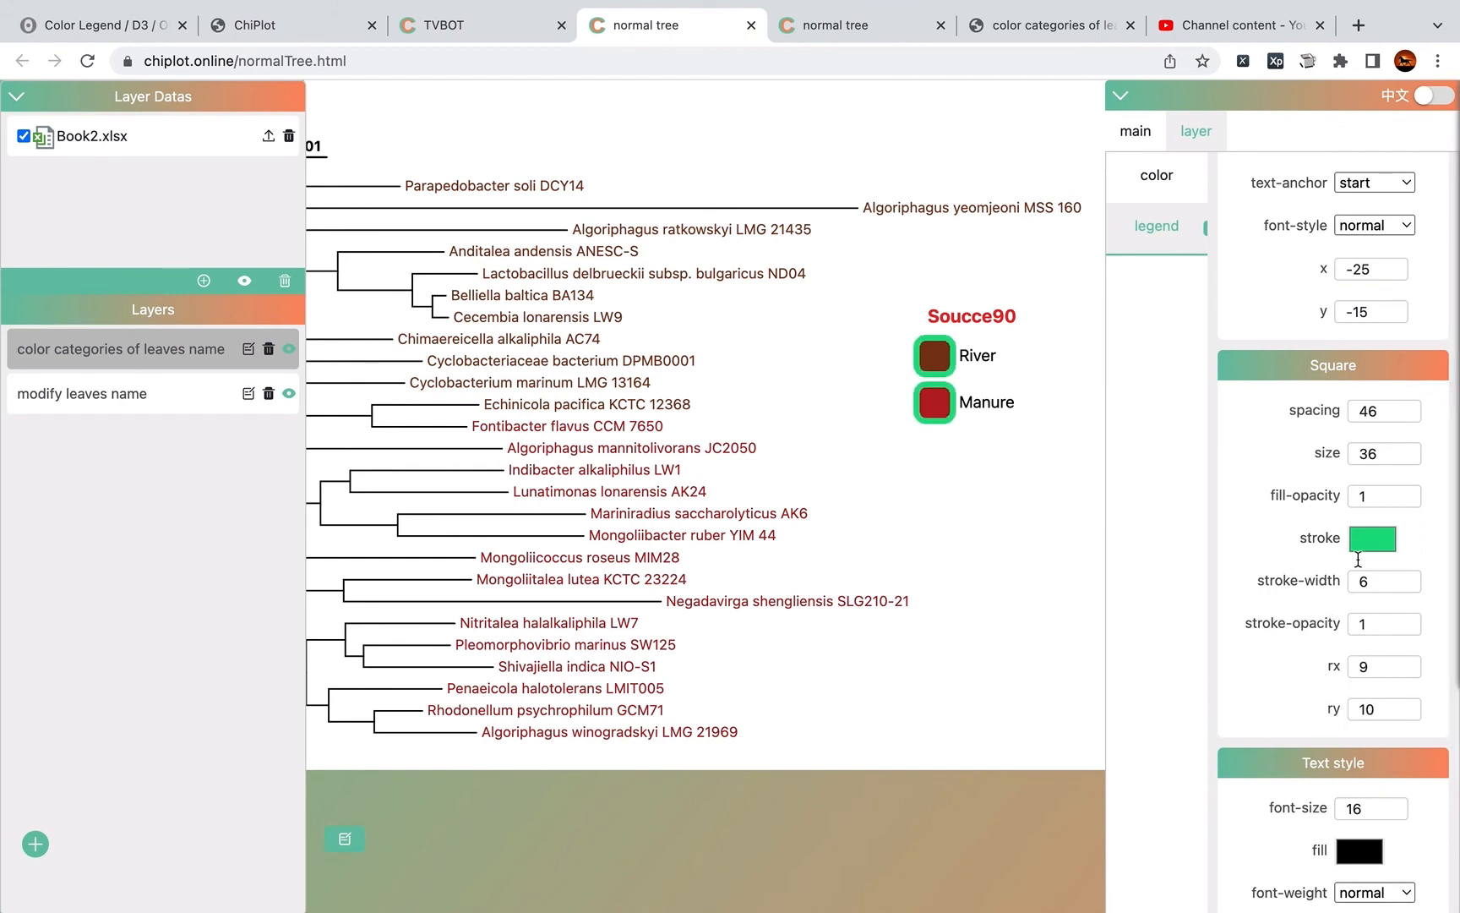
pyautogui.moveTo(1302, 580); pyautogui.dragTo(1223, 580)
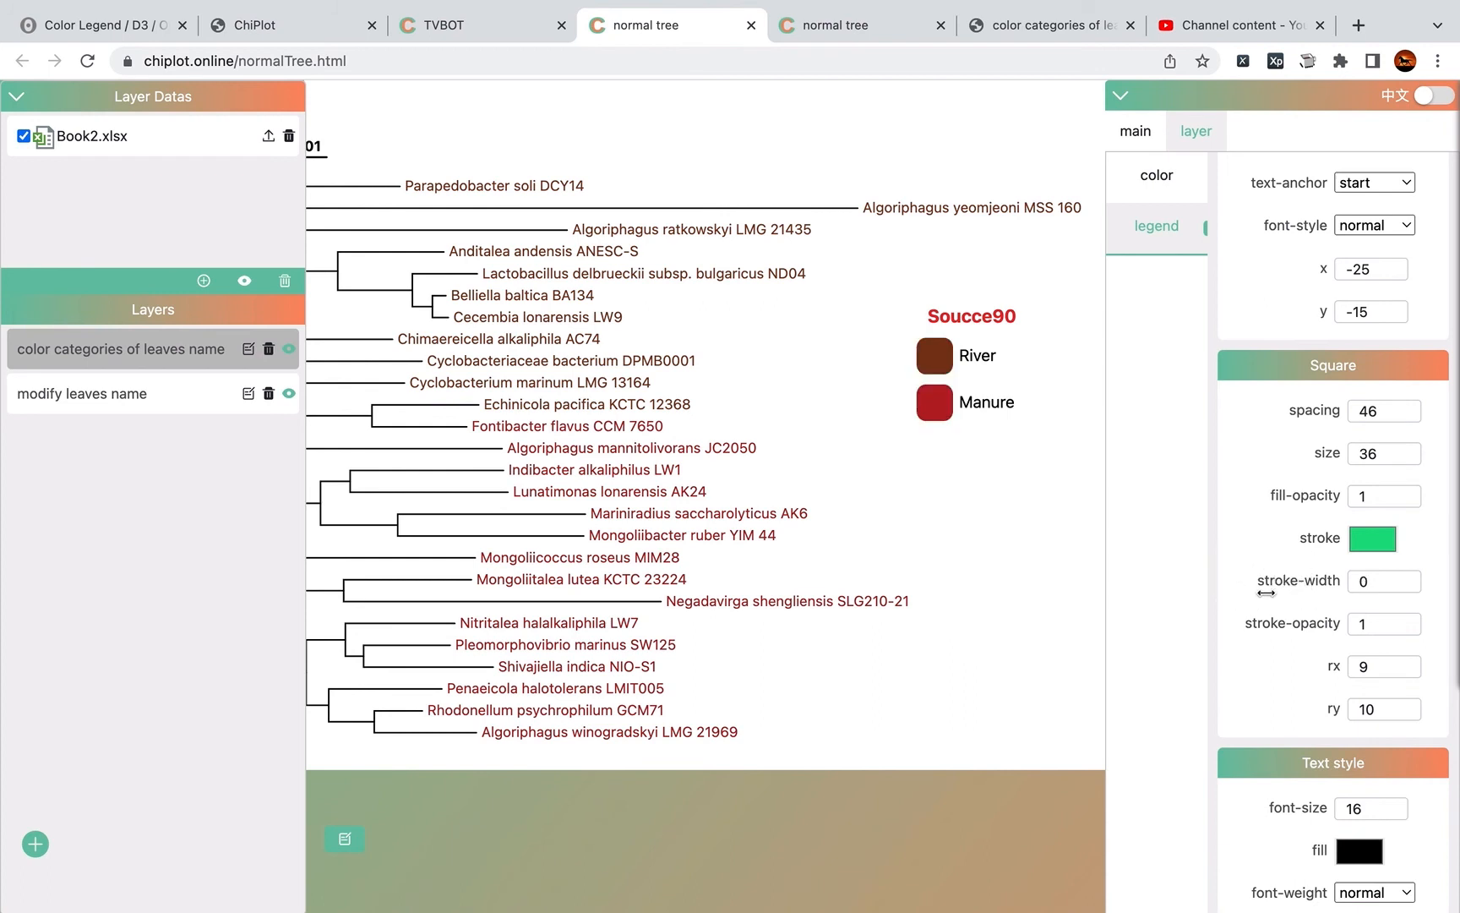
# Step: Set the legend entries' text to font size 25 with a red fill
pyautogui.scroll(-3, 1268, 659)
pyautogui.scroll(-2, 1270, 659)
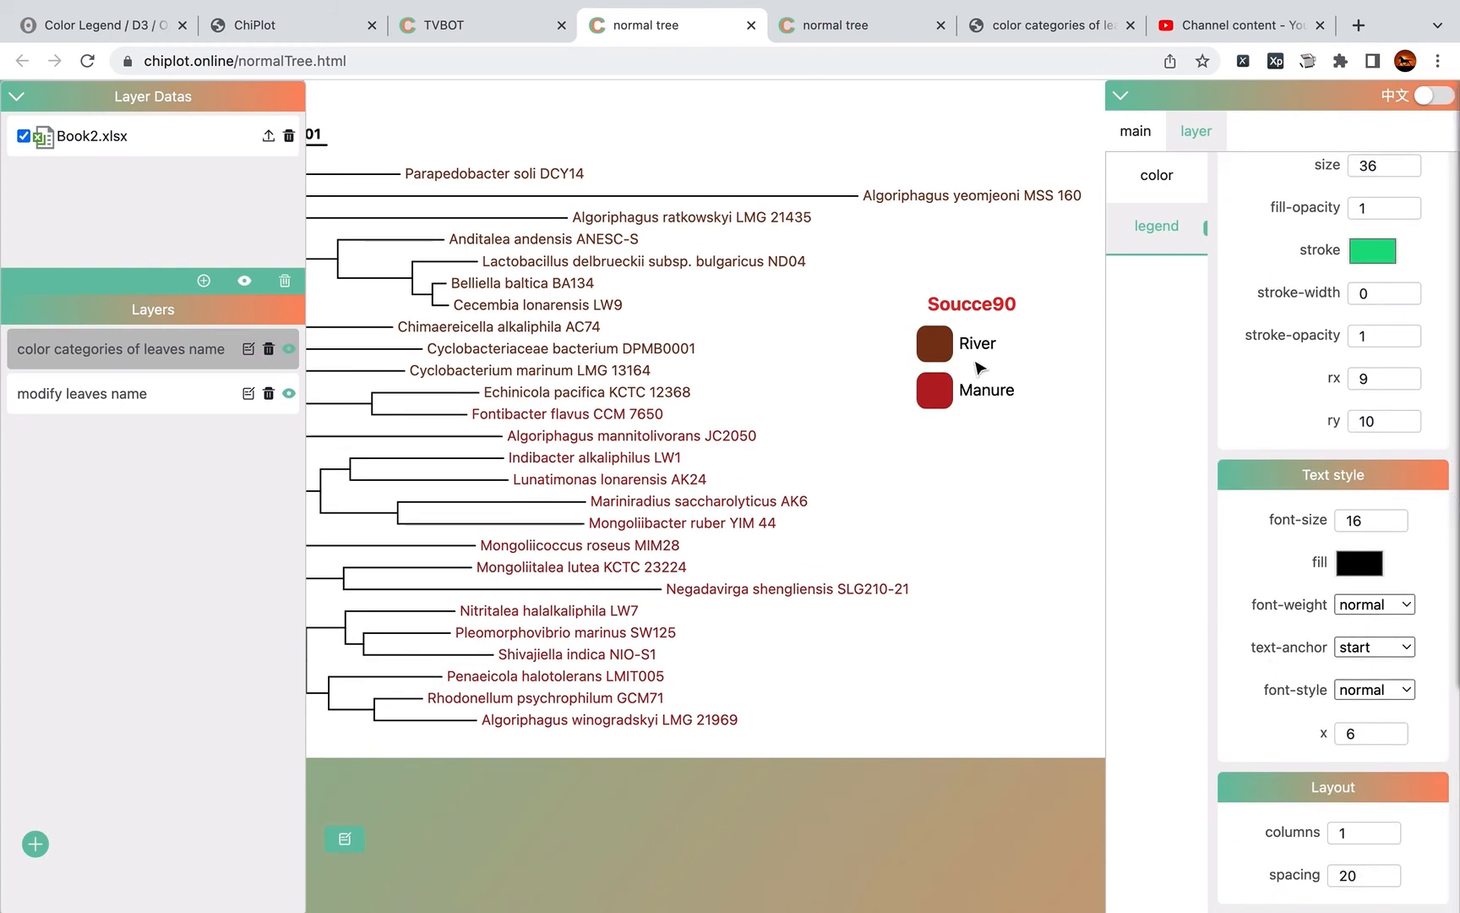
pyautogui.moveTo(1312, 522); pyautogui.dragTo(1333, 521)
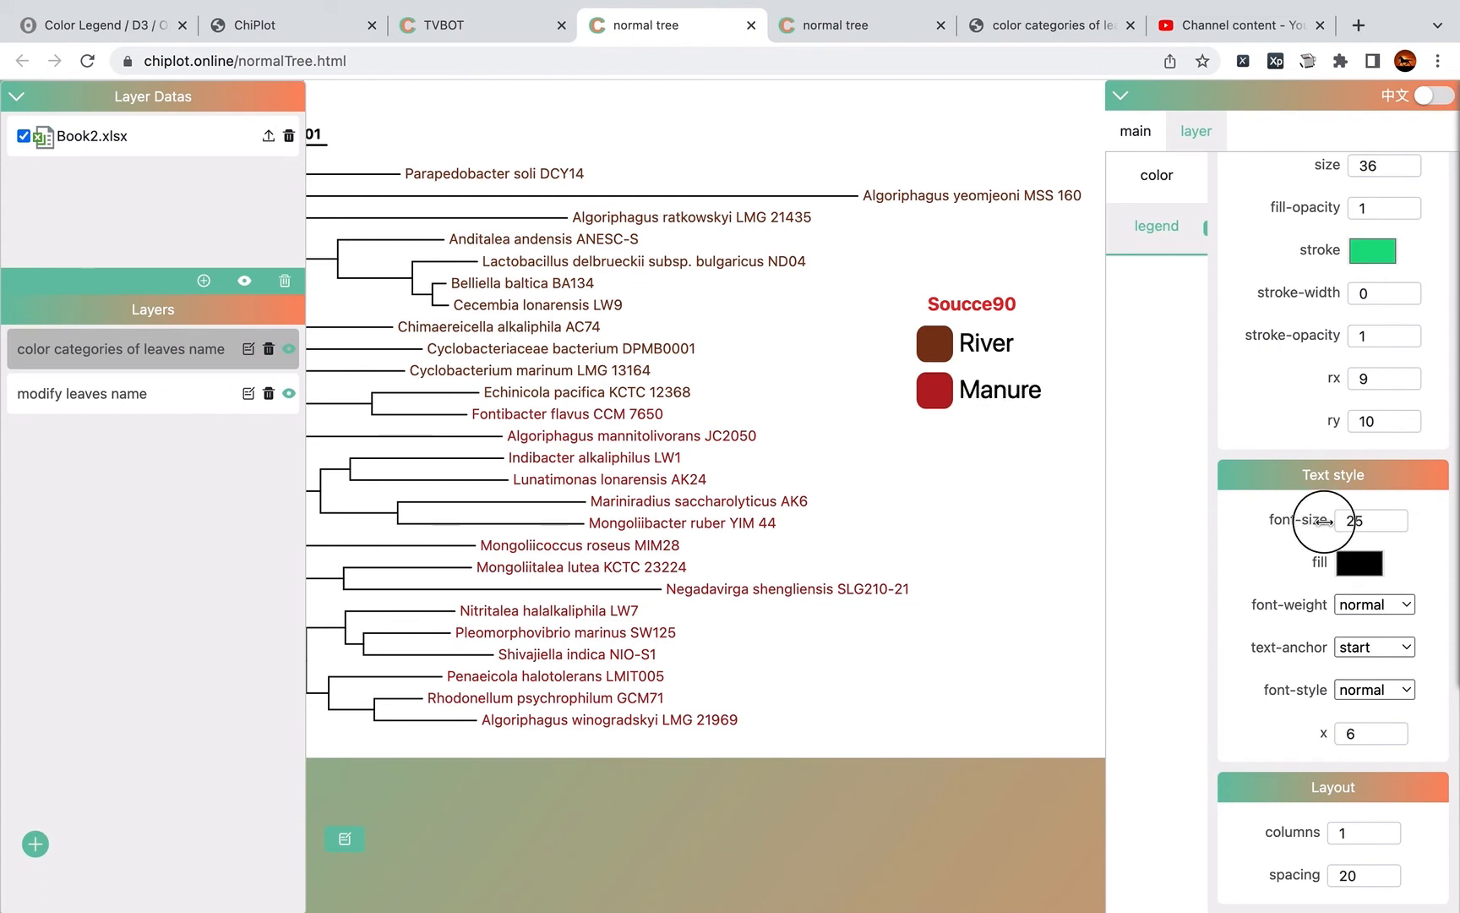
pyautogui.click(1352, 564)
pyautogui.click(1362, 584)
pyautogui.click(1400, 554)
pyautogui.scroll(-1, 1322, 627)
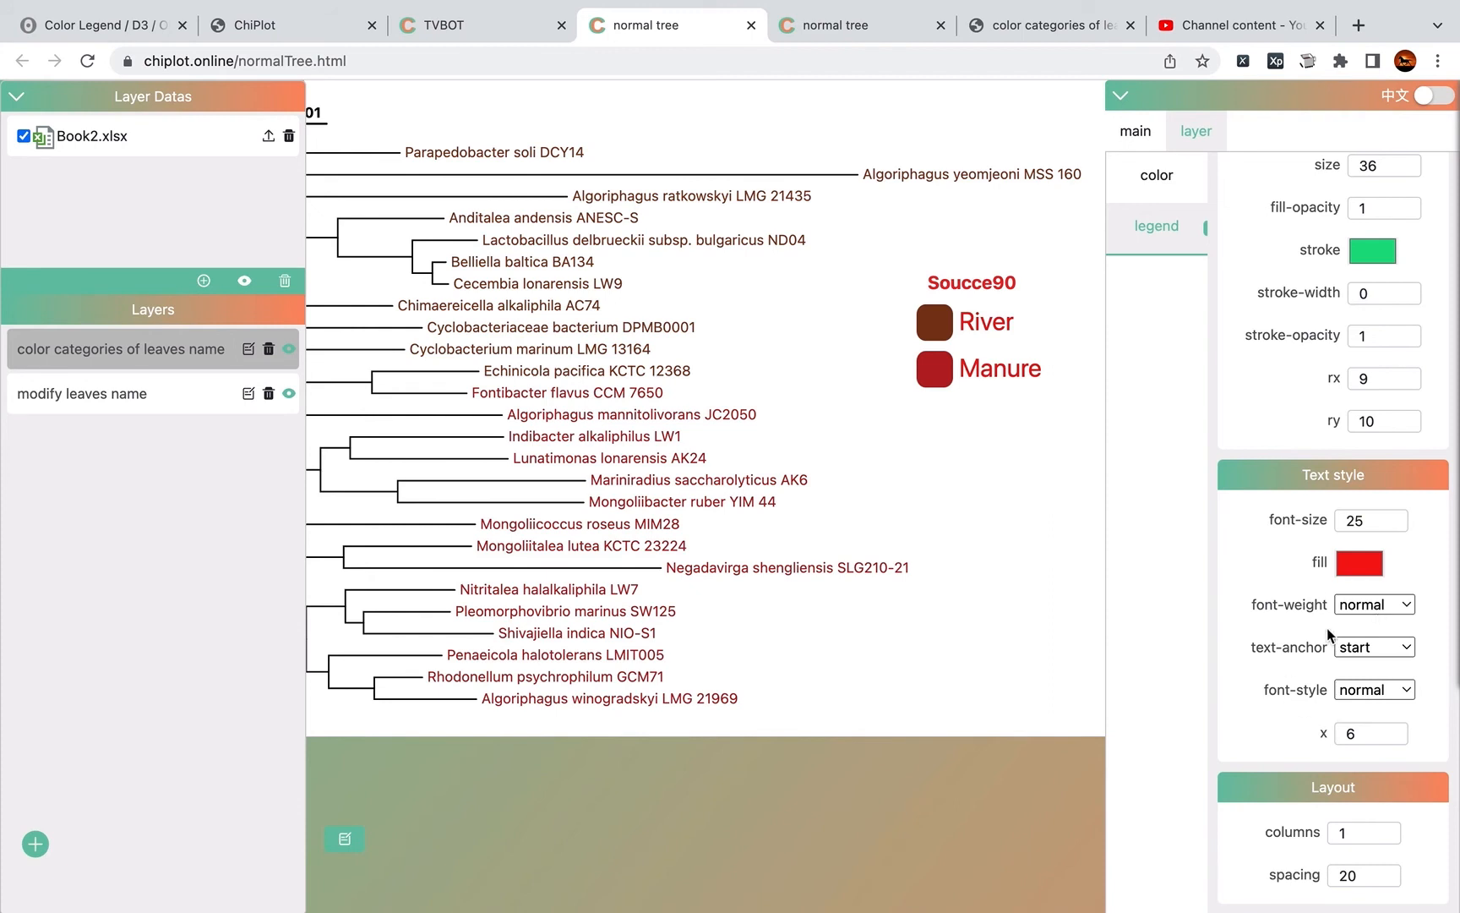
# Step: Arrange the legend entries in 2 columns with a spacing of 40
pyautogui.scroll(3, 1333, 670)
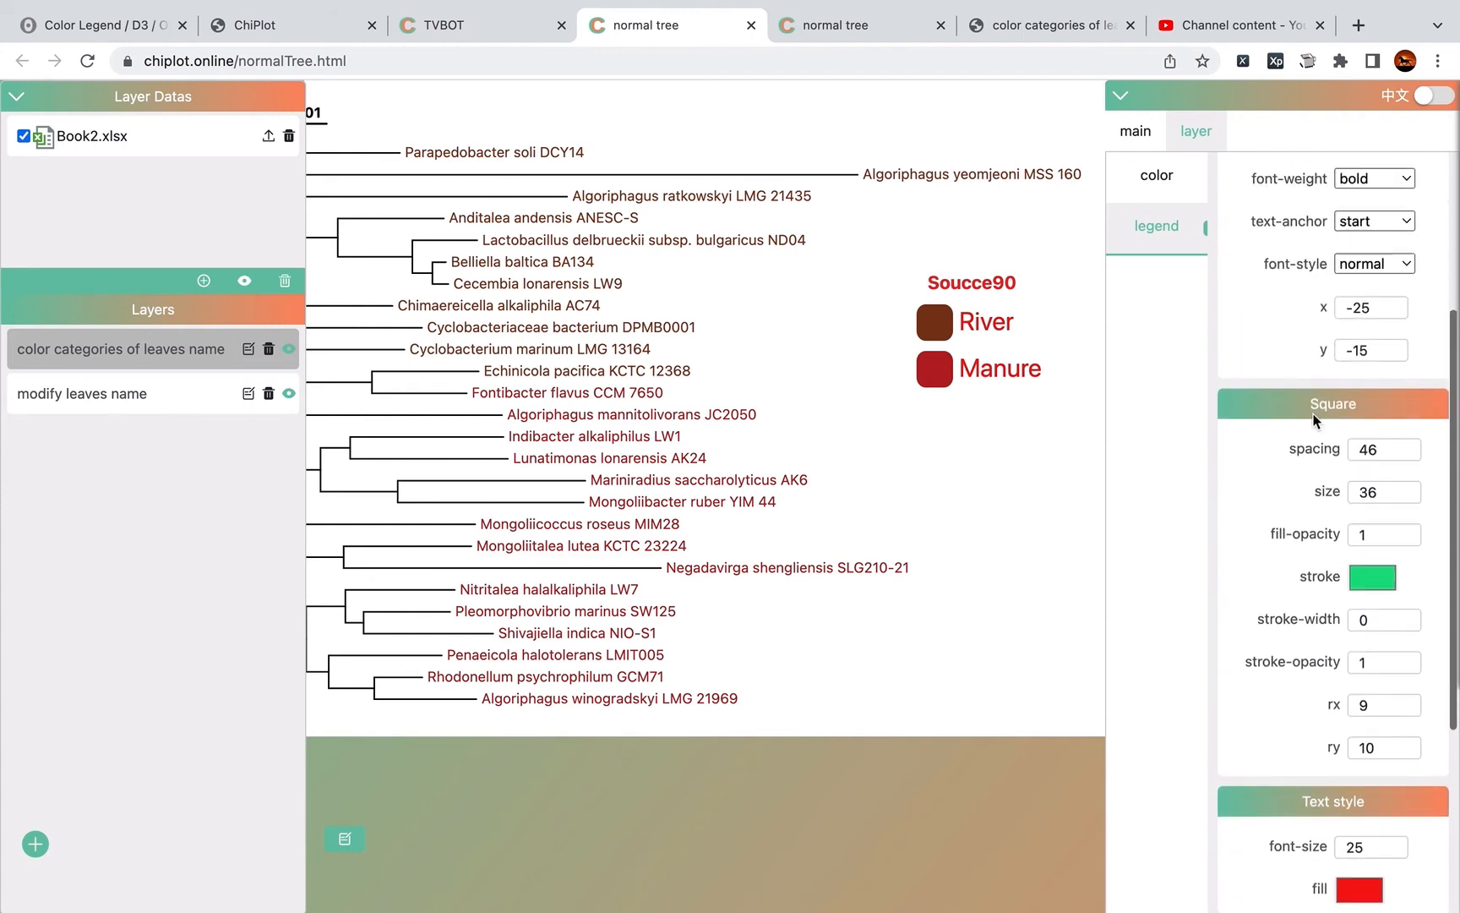
pyautogui.scroll(4, 1293, 507)
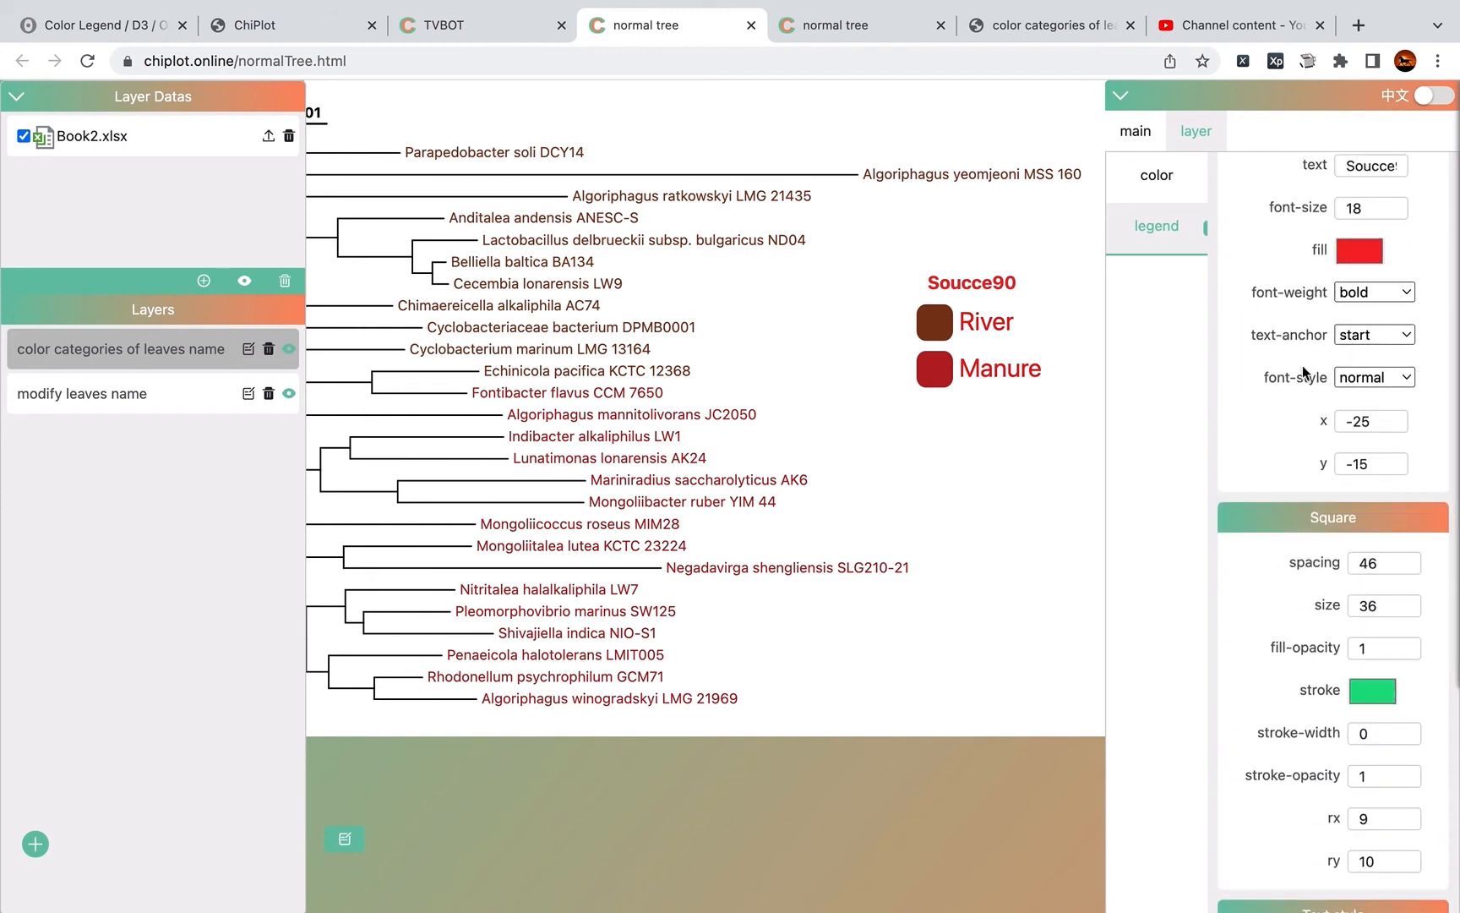
pyautogui.scroll(-10, 1296, 468)
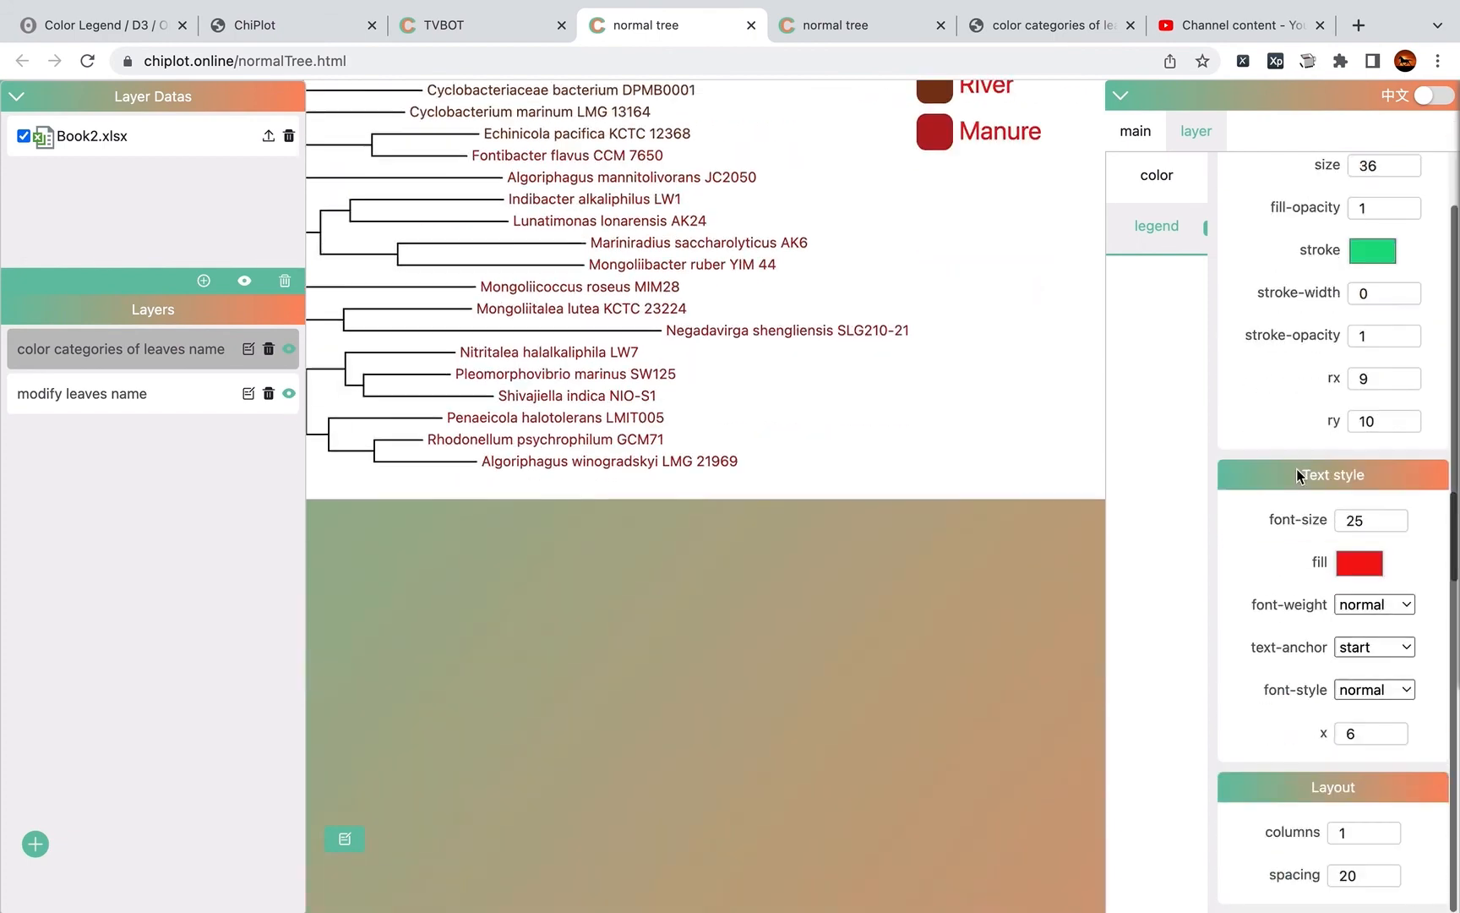
pyautogui.scroll(5, 1255, 514)
pyautogui.scroll(-7, 1285, 550)
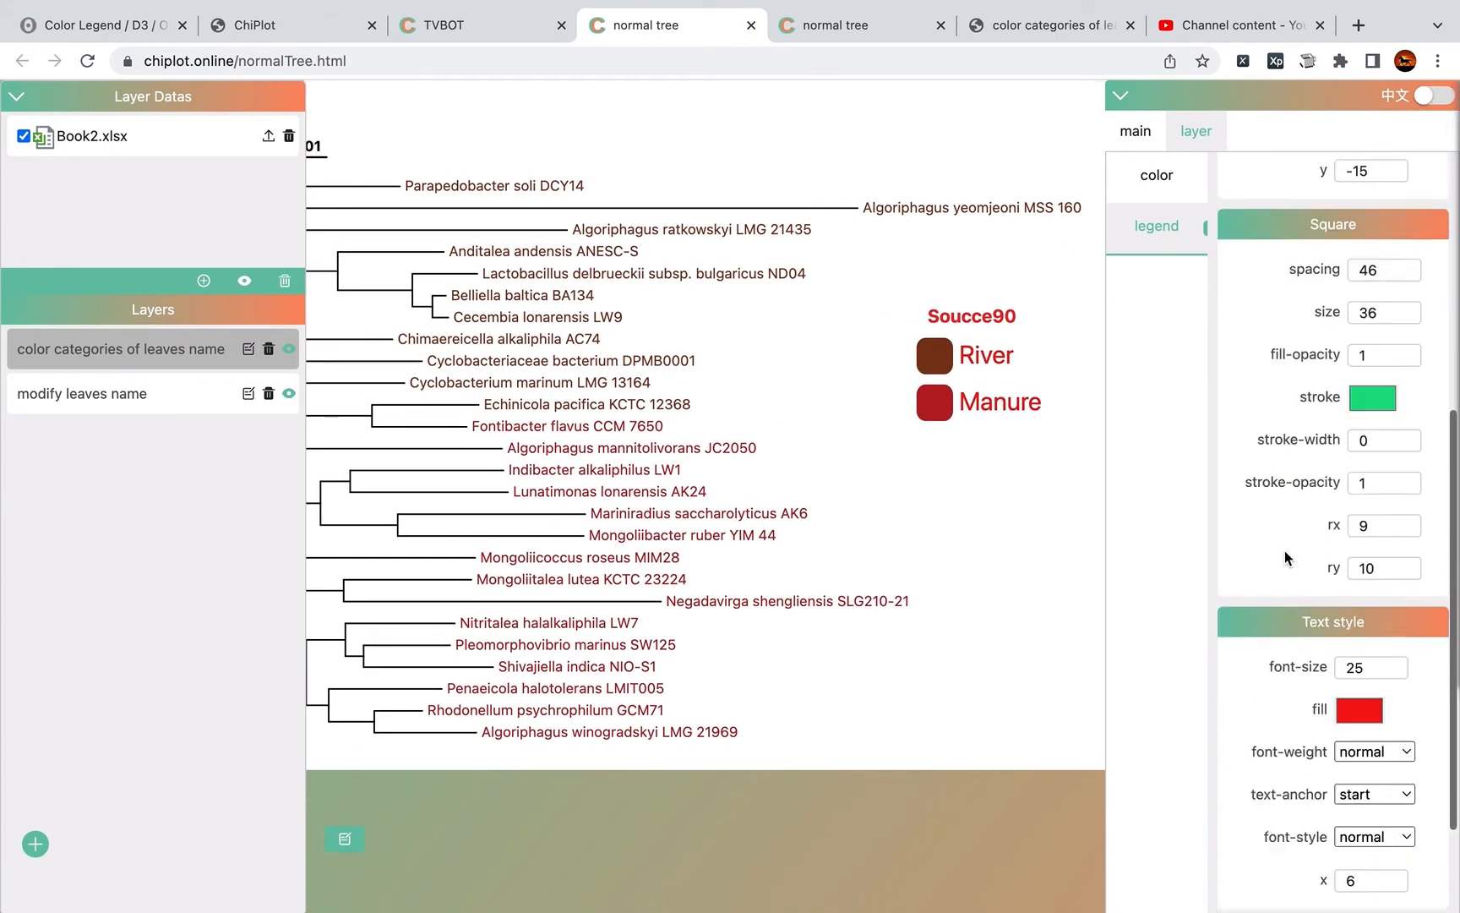
pyautogui.scroll(-3, 1303, 745)
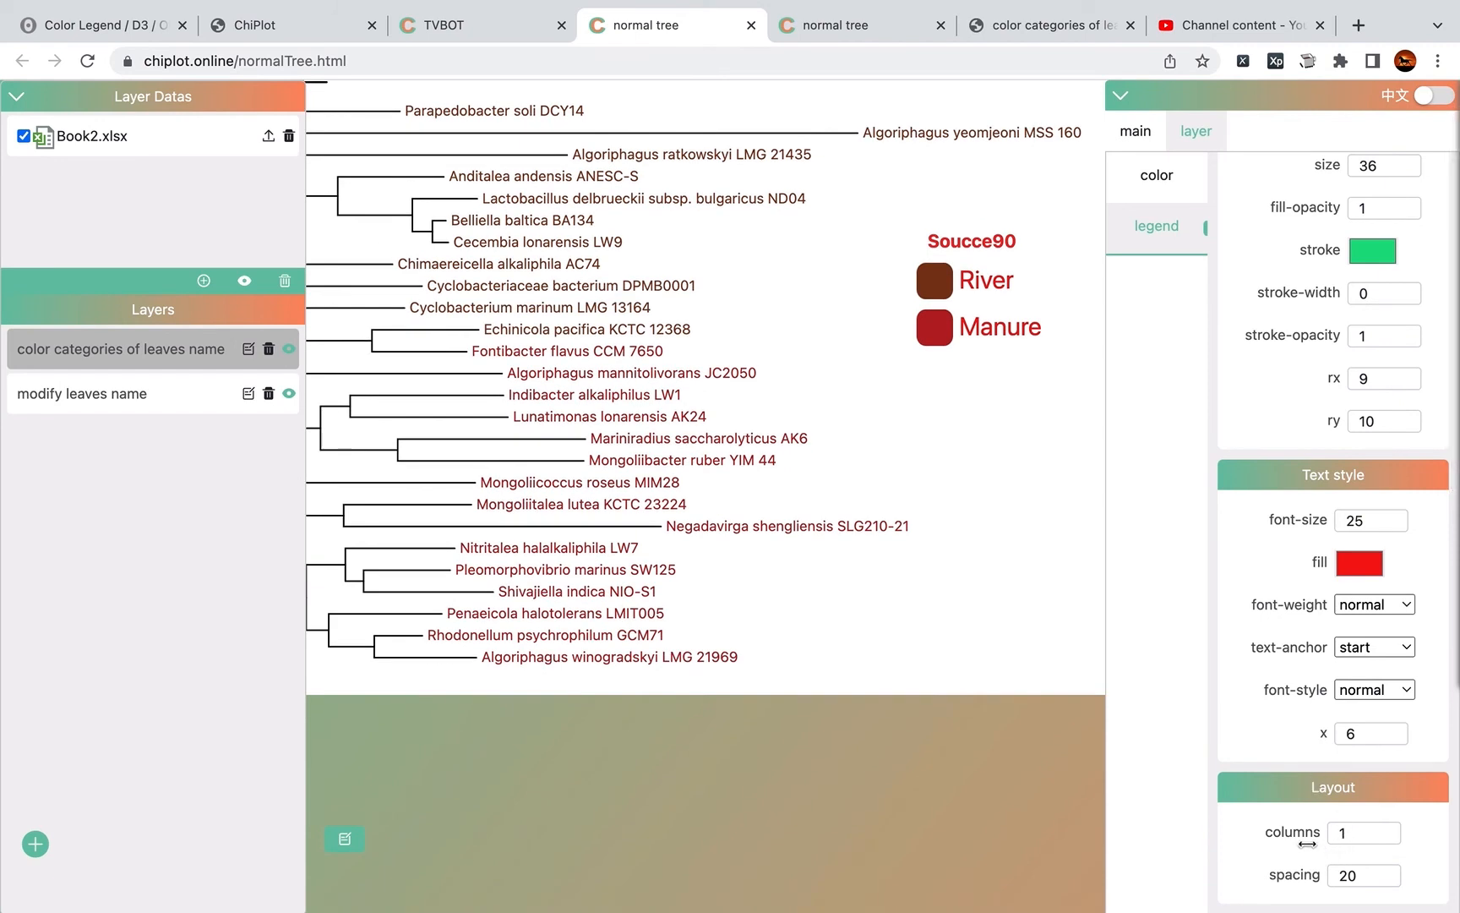
pyautogui.click(1362, 835)
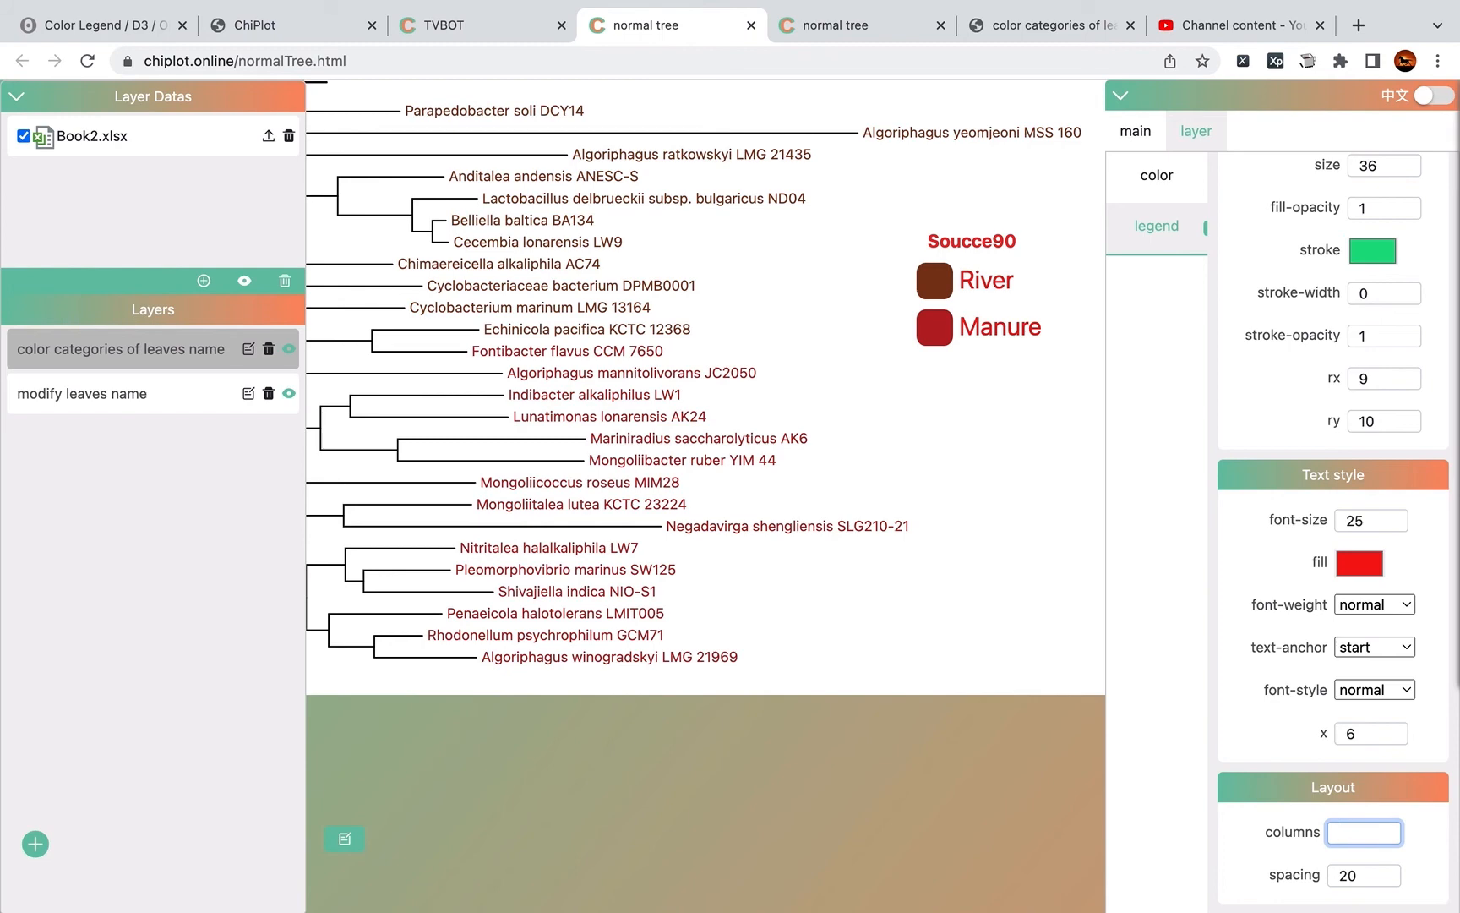
pyautogui.write('2')
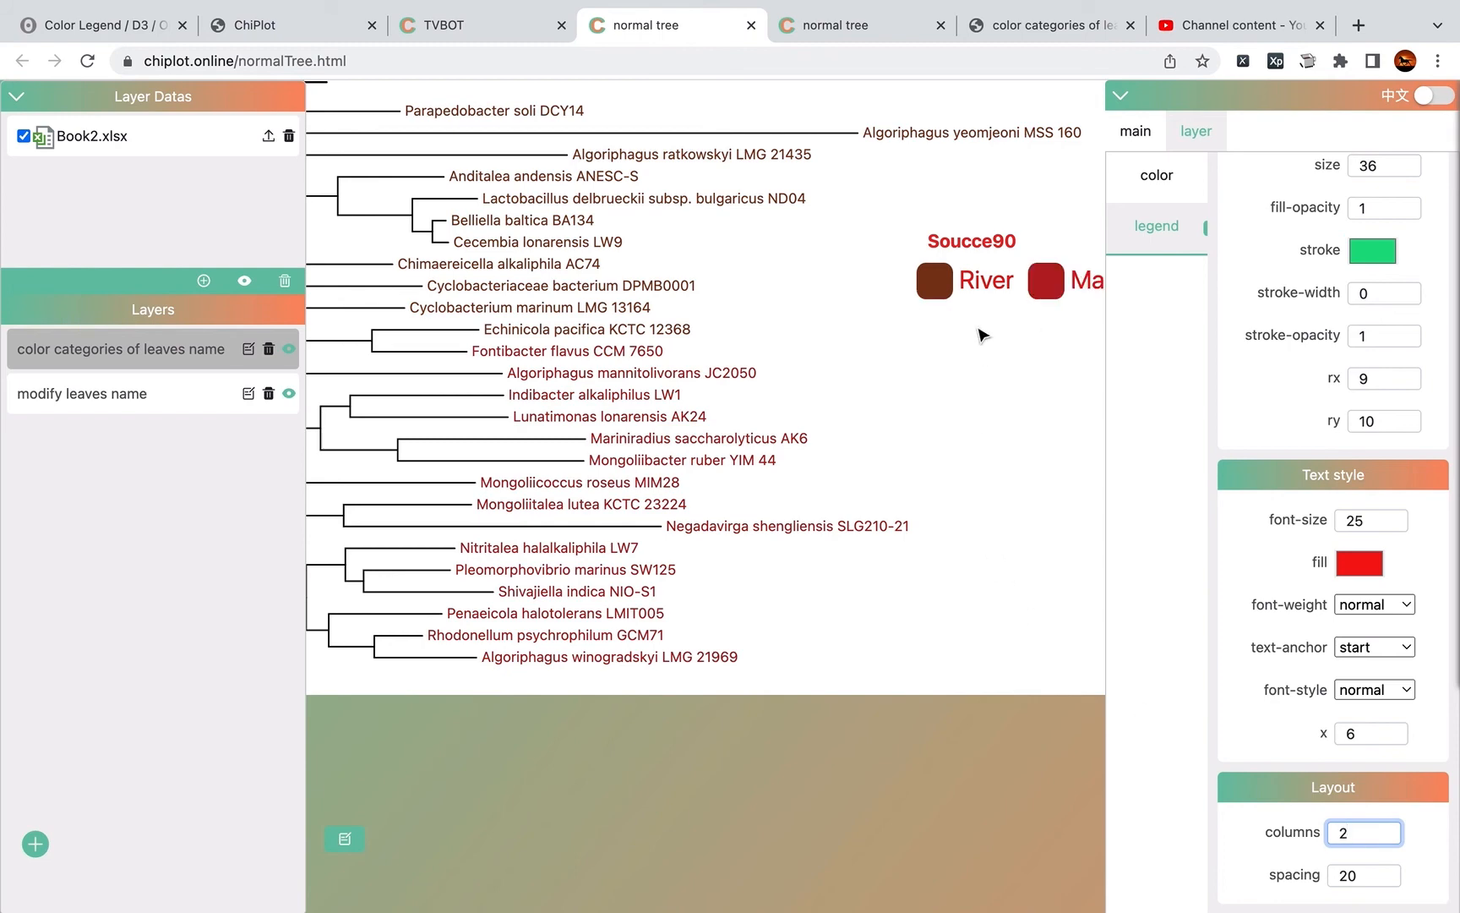
pyautogui.moveTo(980, 337); pyautogui.dragTo(790, 330)
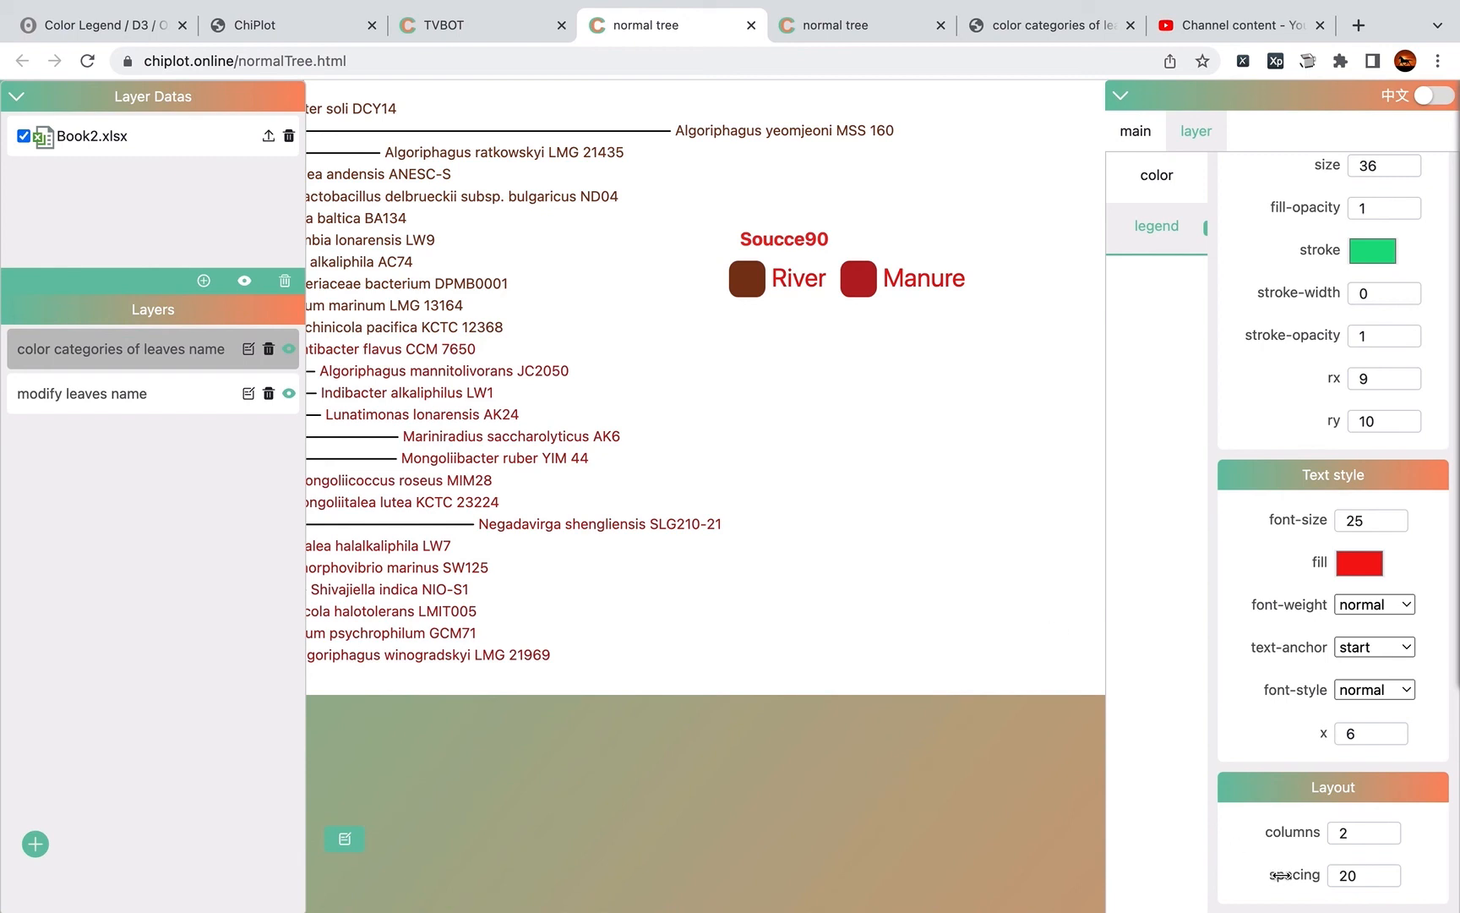
pyautogui.moveTo(1282, 877)
pyautogui.mouseDown()
pyautogui.moveTo(1326, 876)
pyautogui.moveTo(1293, 878)
pyautogui.mouseUp()
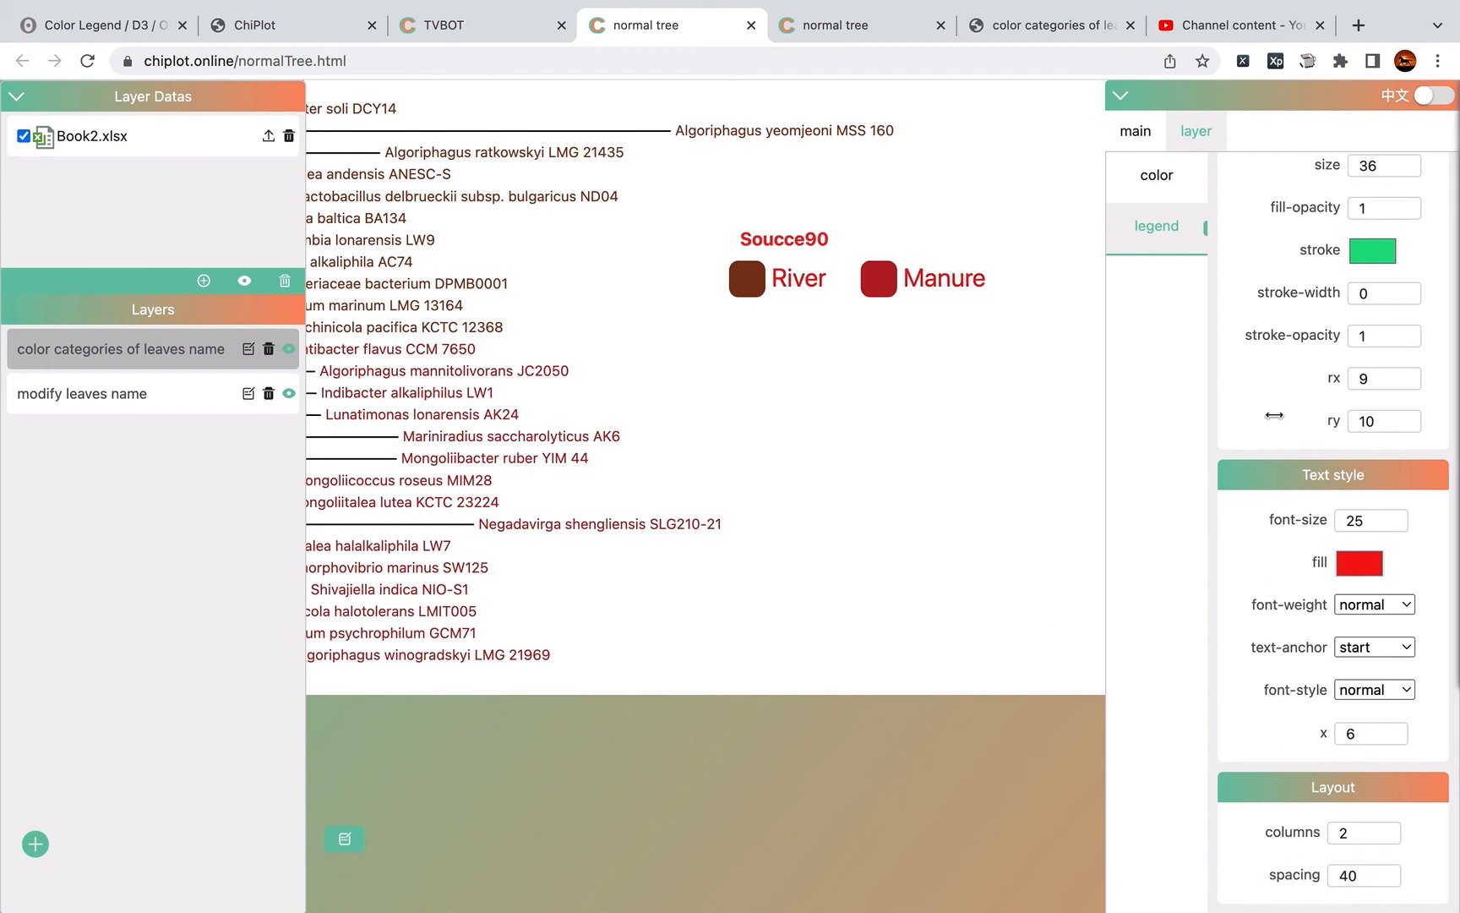
# Step: View the layer's color settings, and move the legend down beside the Mariniradius and Mongoliibacter leaf names
pyautogui.scroll(3, 1274, 415)
pyautogui.click(1157, 175)
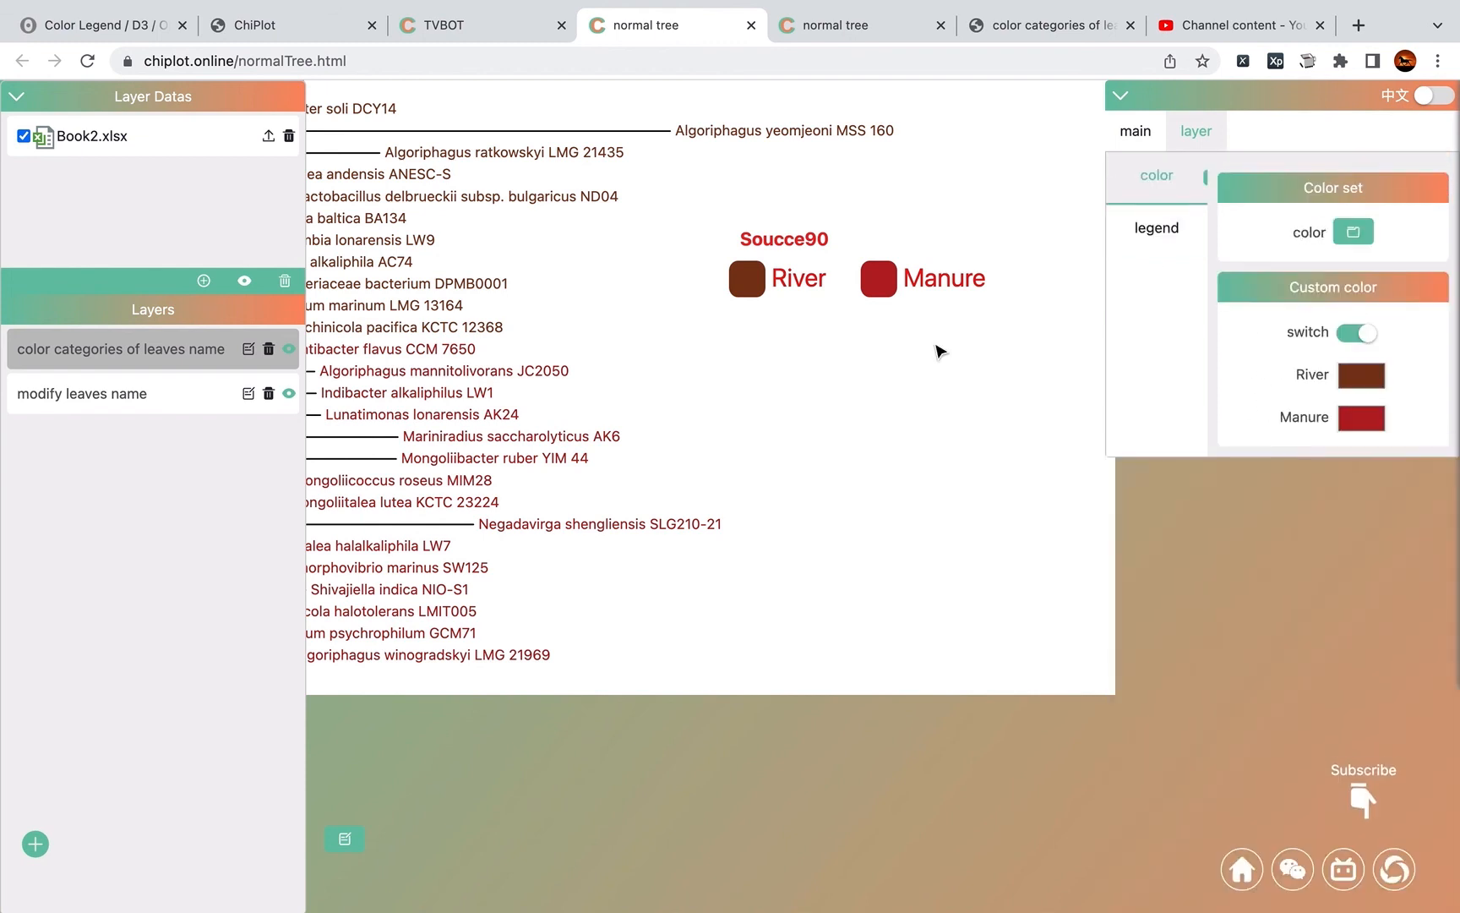
pyautogui.moveTo(879, 279); pyautogui.dragTo(769, 494)
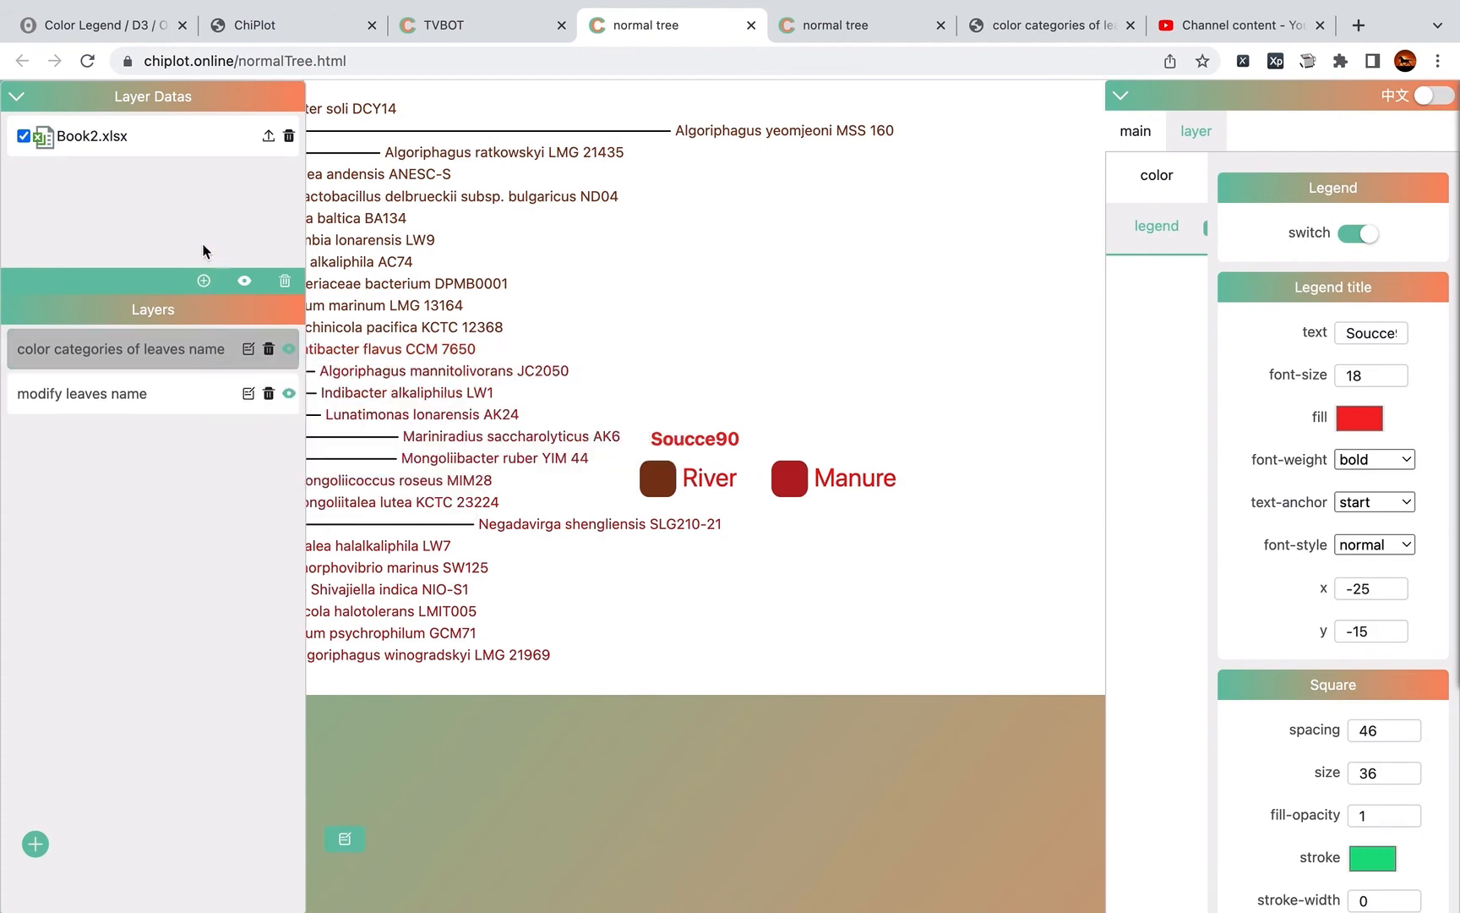
# Step: Open the circular layout tree from the TVBOT home page and display it
pyautogui.click(485, 37)
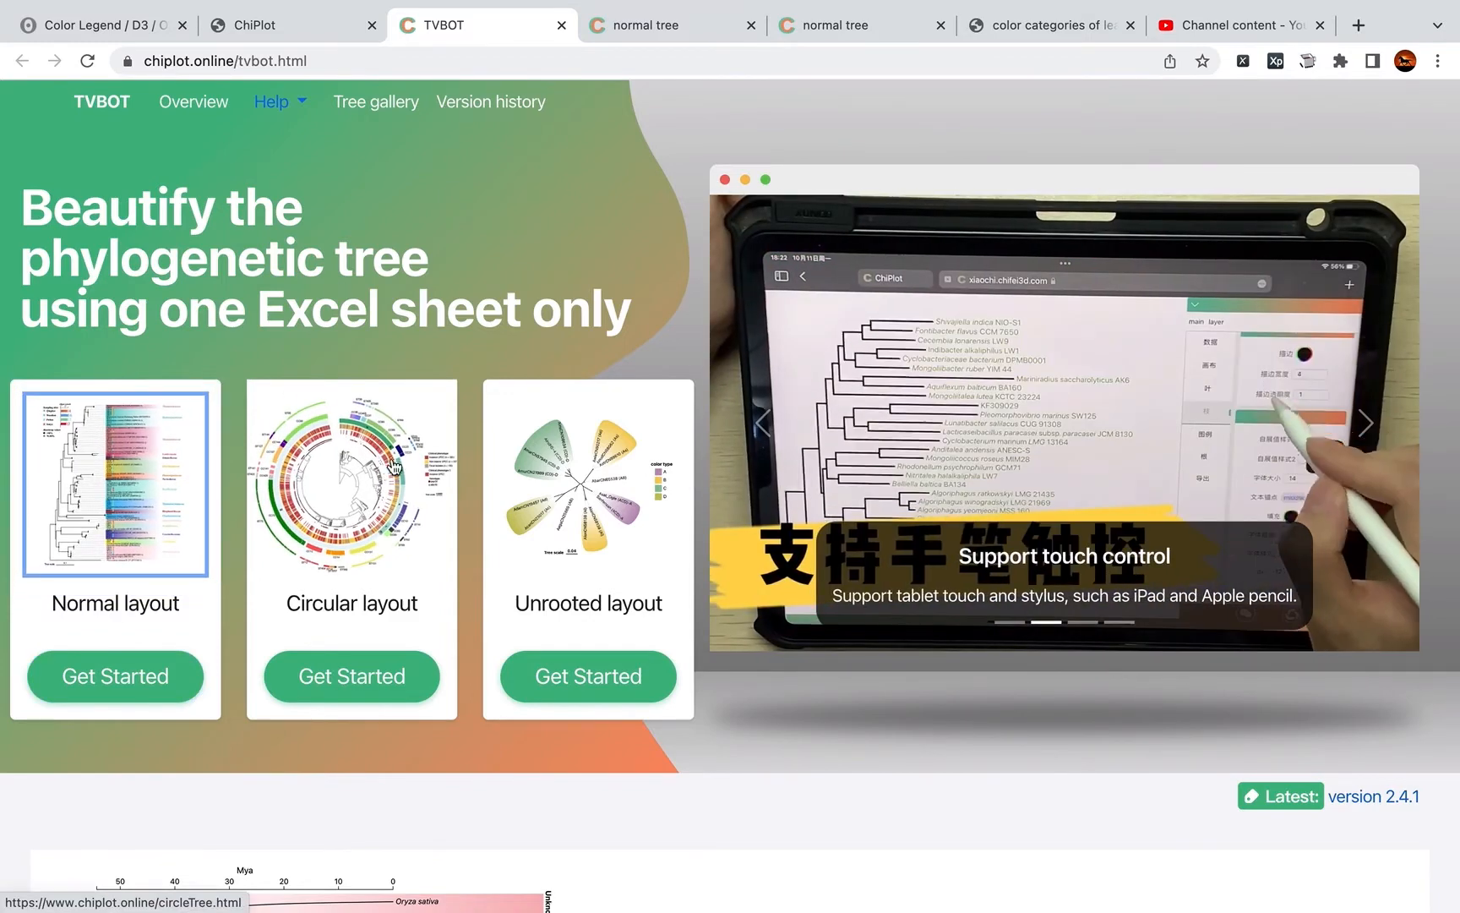
pyautogui.click(377, 507)
pyautogui.click(763, 26)
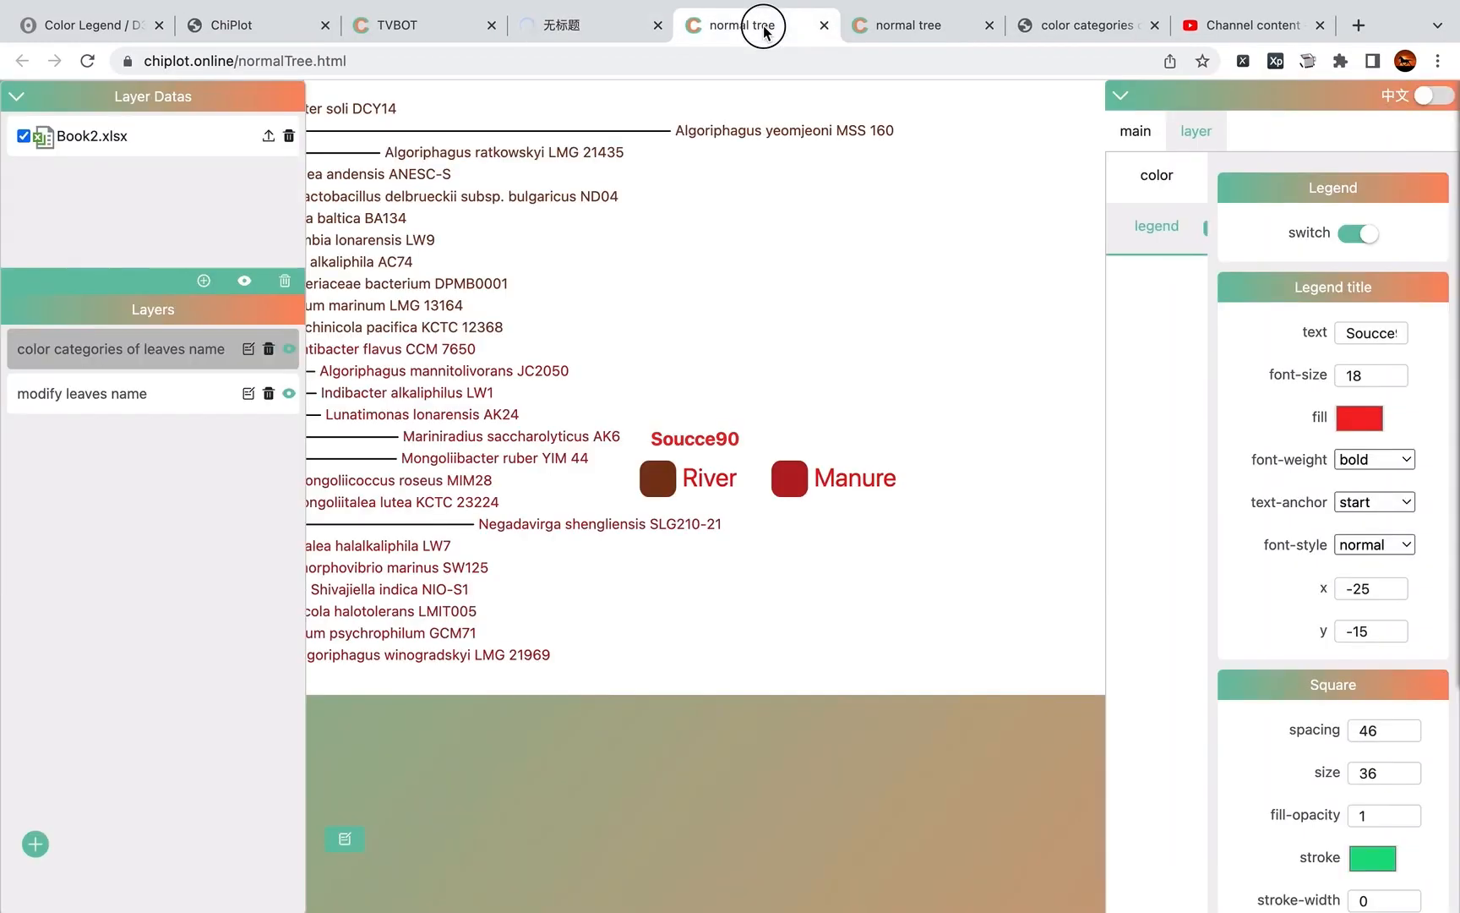
pyautogui.click(557, 27)
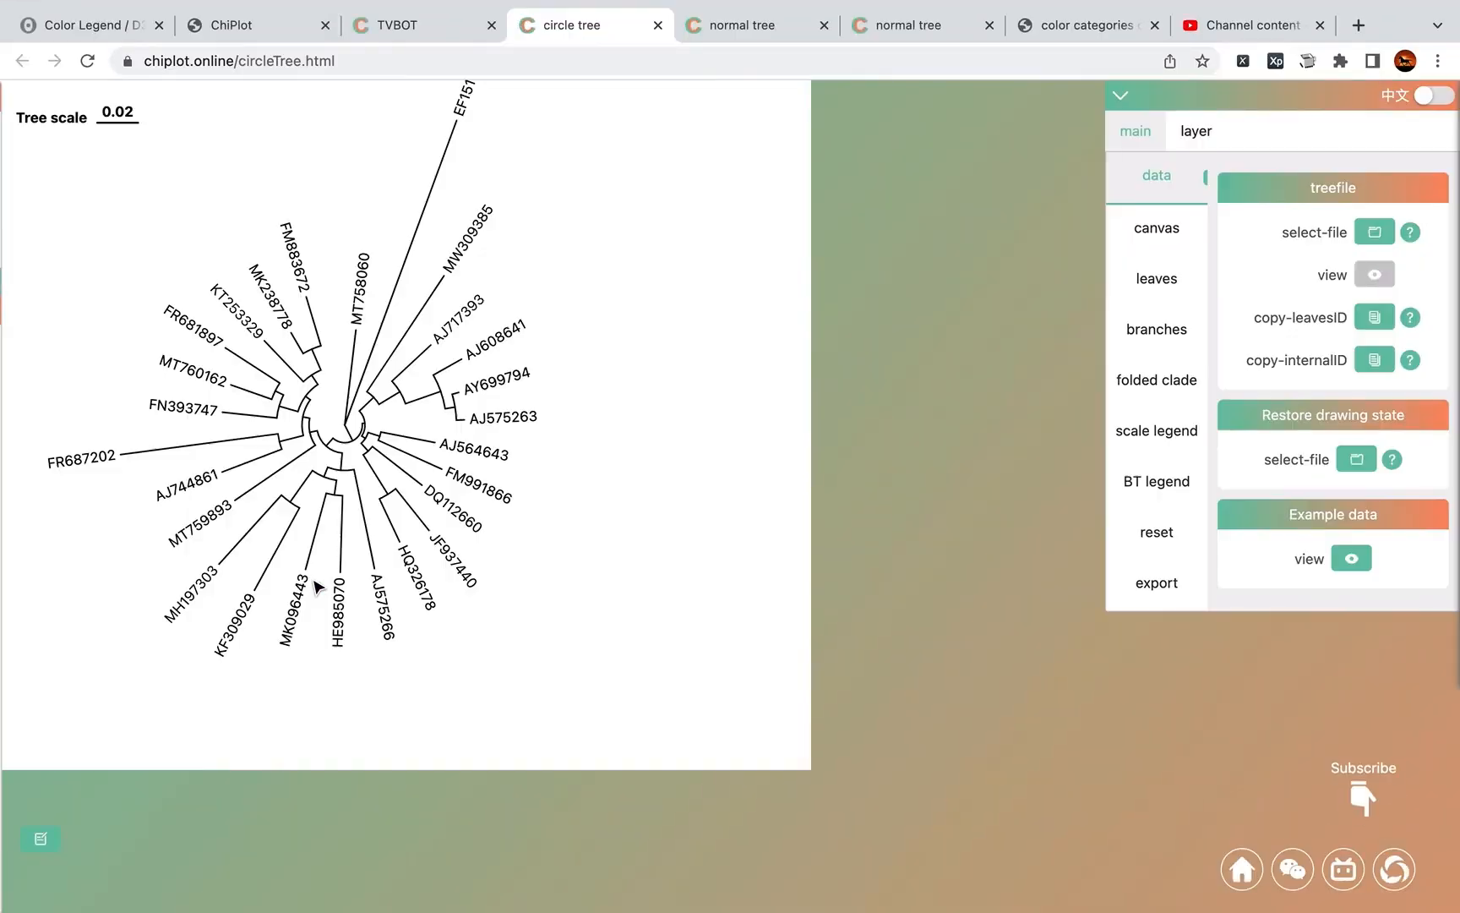
# Step: Show the circular tree's layer area and load Book2.xlsx from the data folder as layer data
pyautogui.click(38, 845)
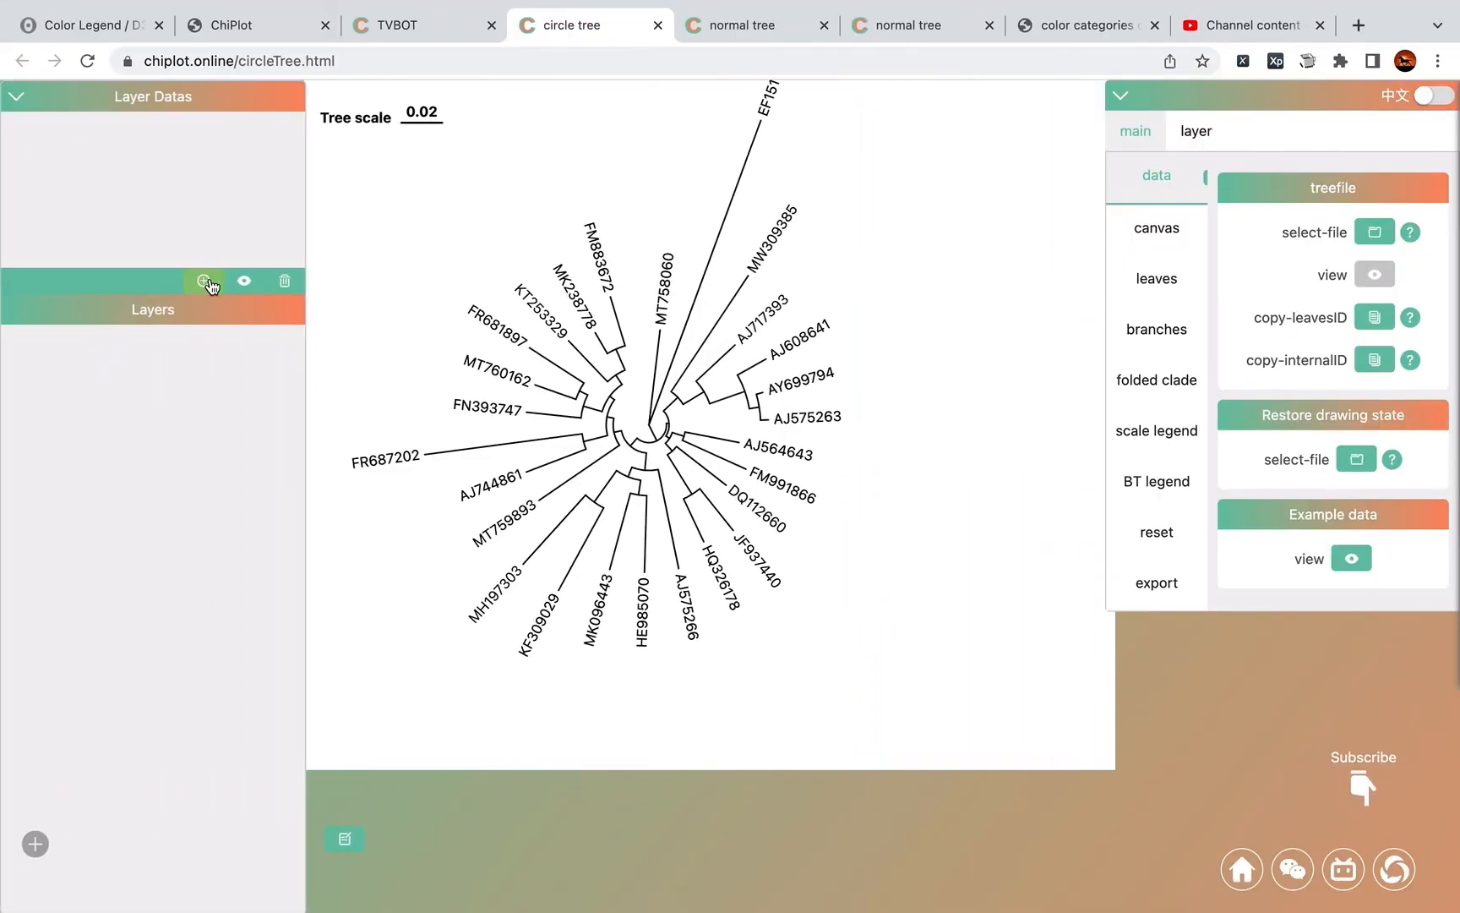
pyautogui.click(195, 464)
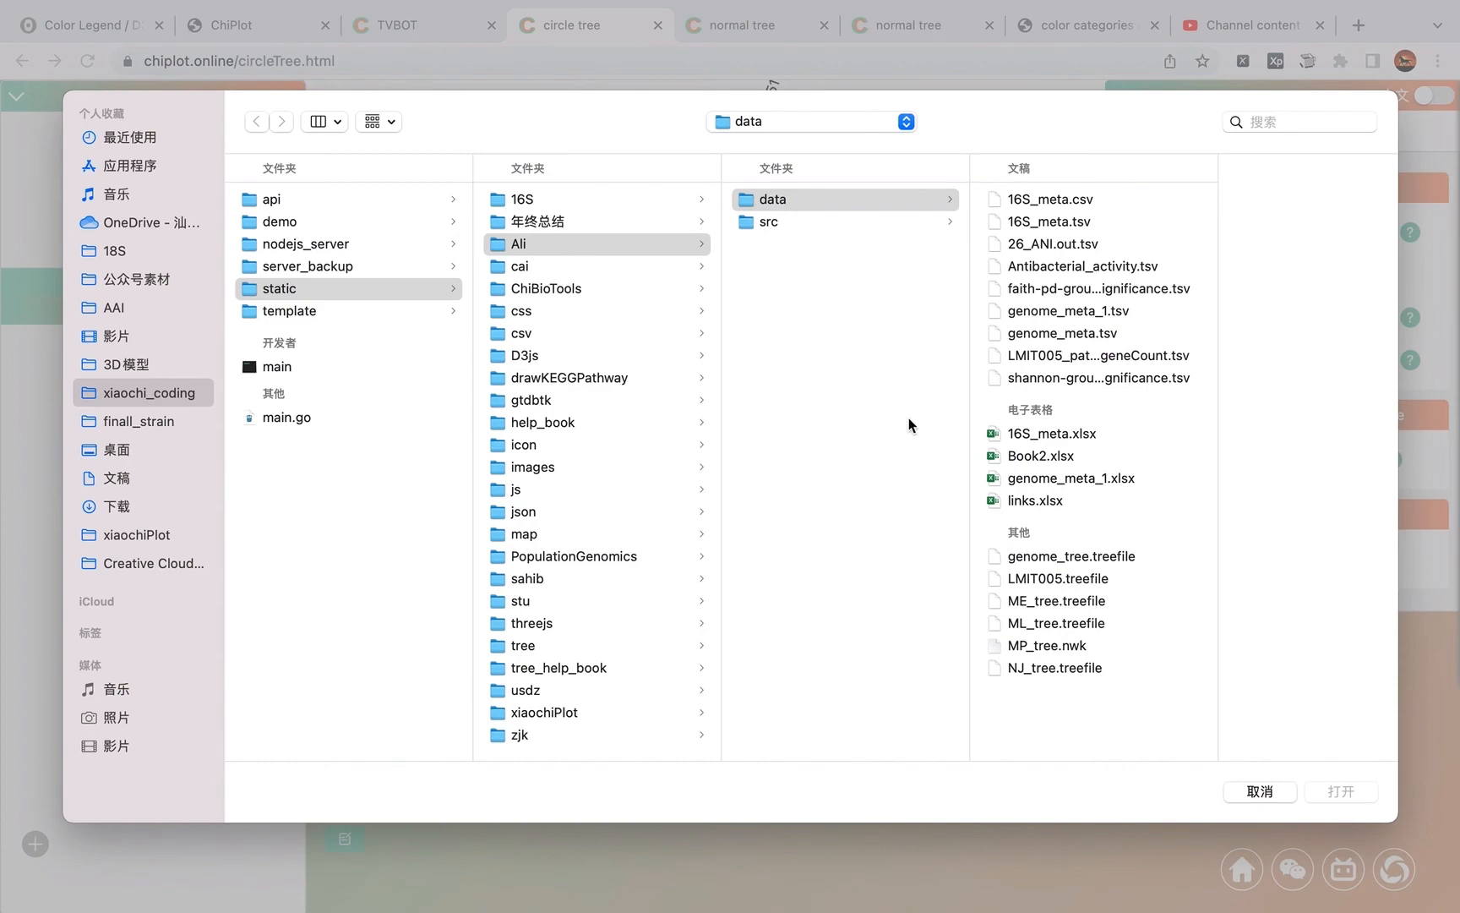
pyautogui.doubleClick(1006, 457)
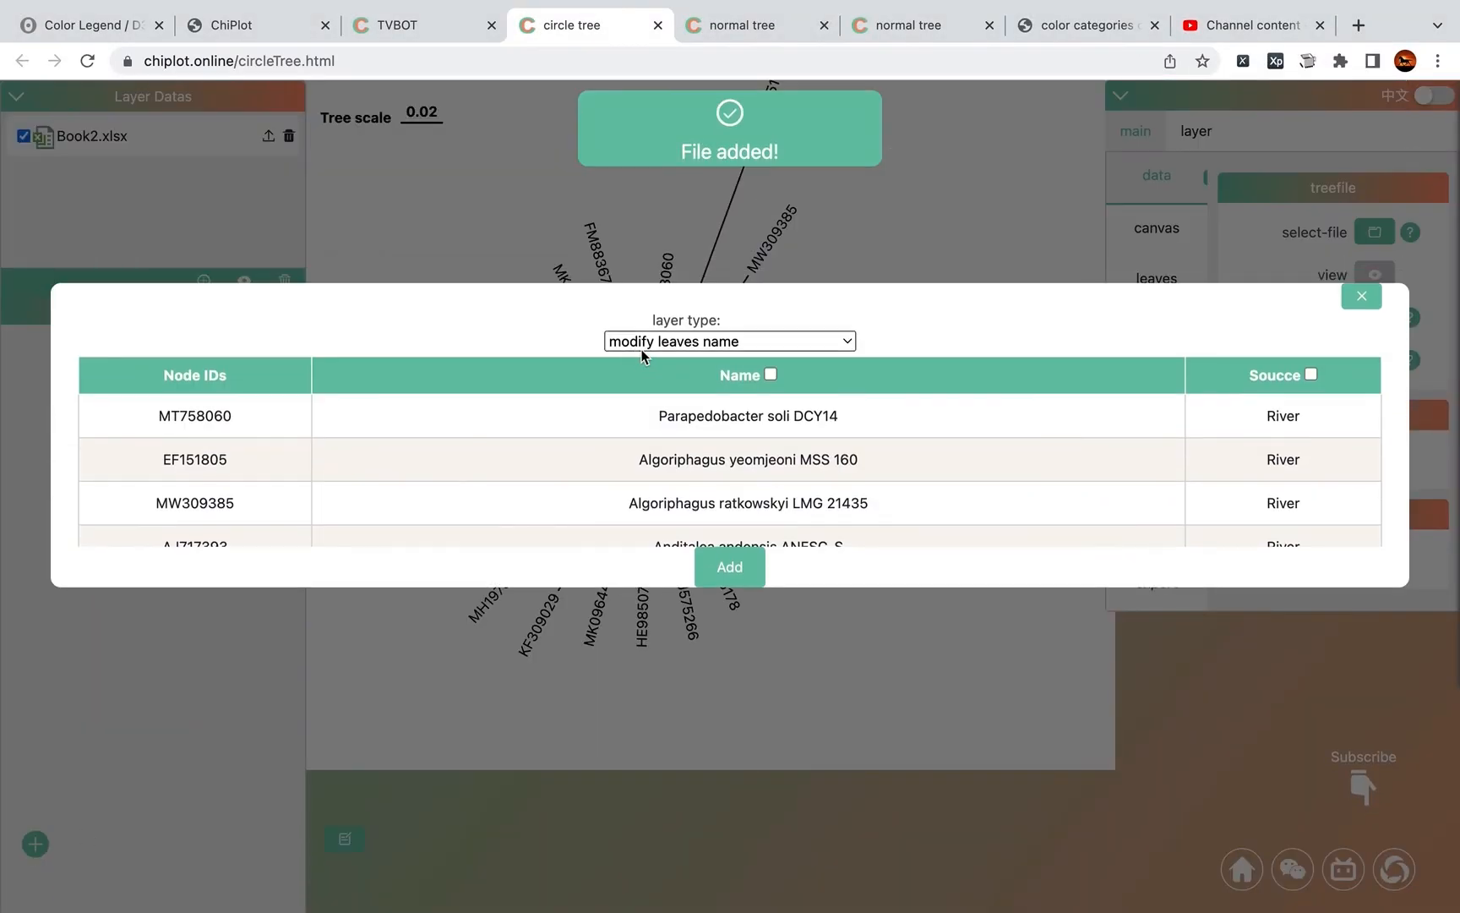
# Step: Add a color categories of leaves name layer based on the Soucce column, and reposition the circular tree on the canvas
pyautogui.click(687, 342)
pyautogui.click(687, 342)
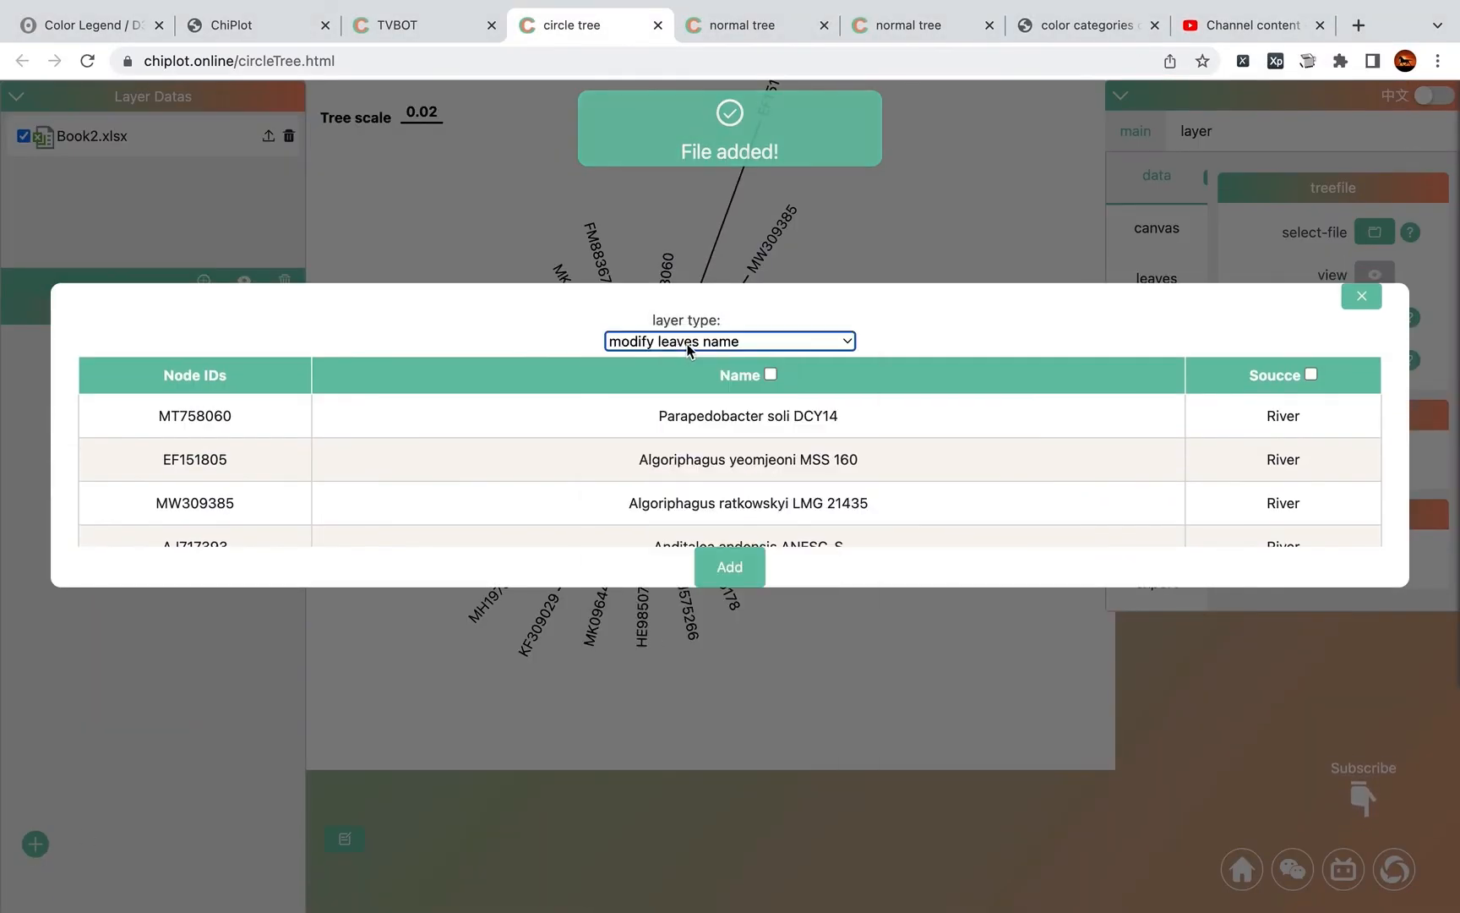
pyautogui.click(687, 342)
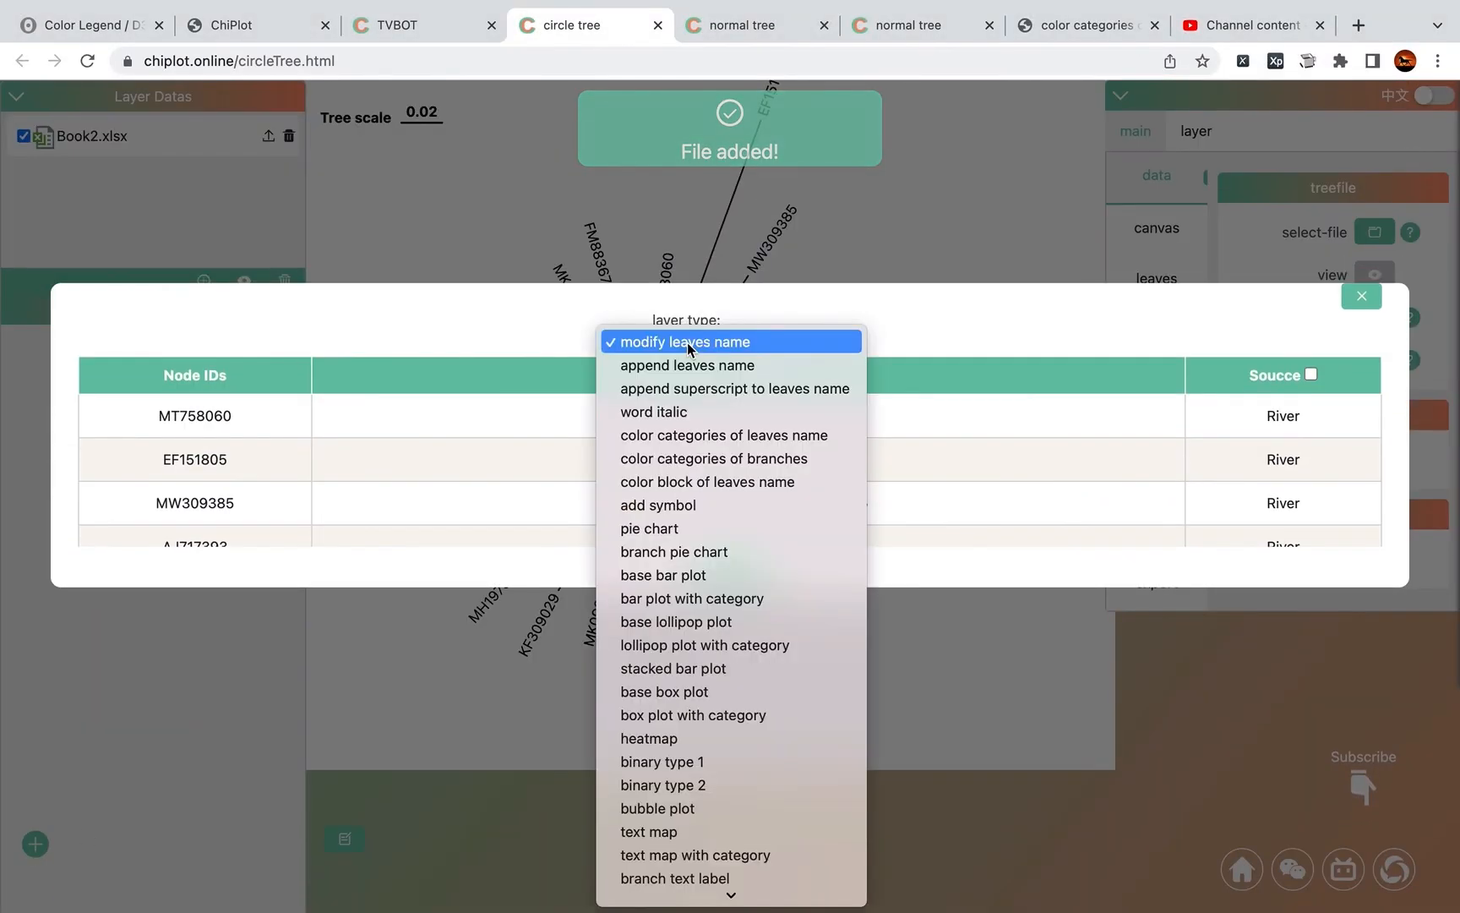
pyautogui.click(723, 436)
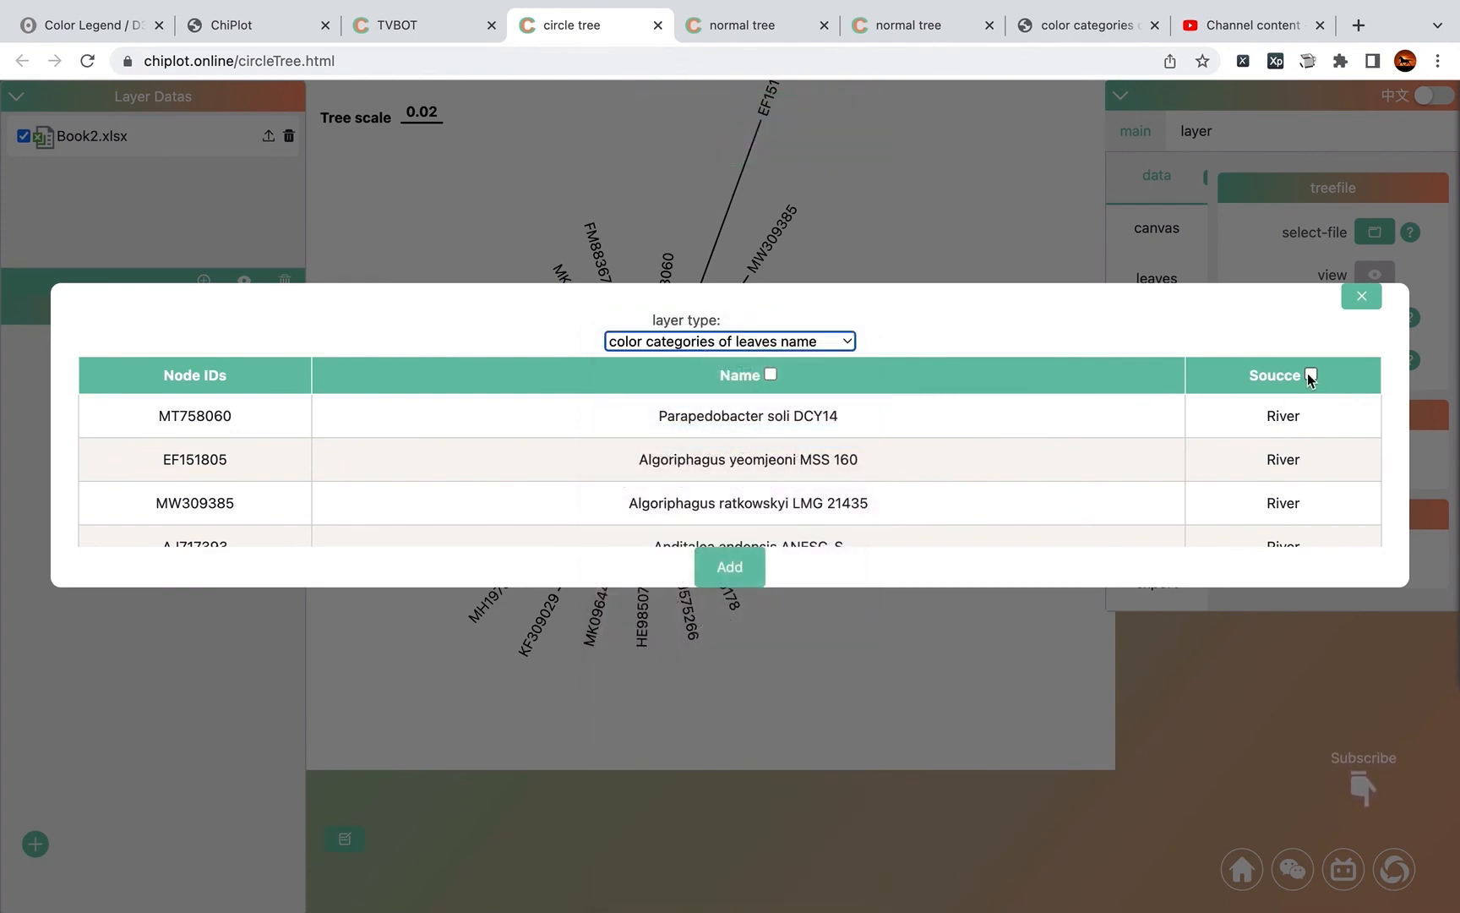
pyautogui.click(1309, 374)
pyautogui.click(746, 571)
pyautogui.moveTo(733, 342); pyautogui.dragTo(675, 389)
# Step: Review the circular tree layer's color and legend settings, and return to the first normal tree
pyautogui.click(110, 356)
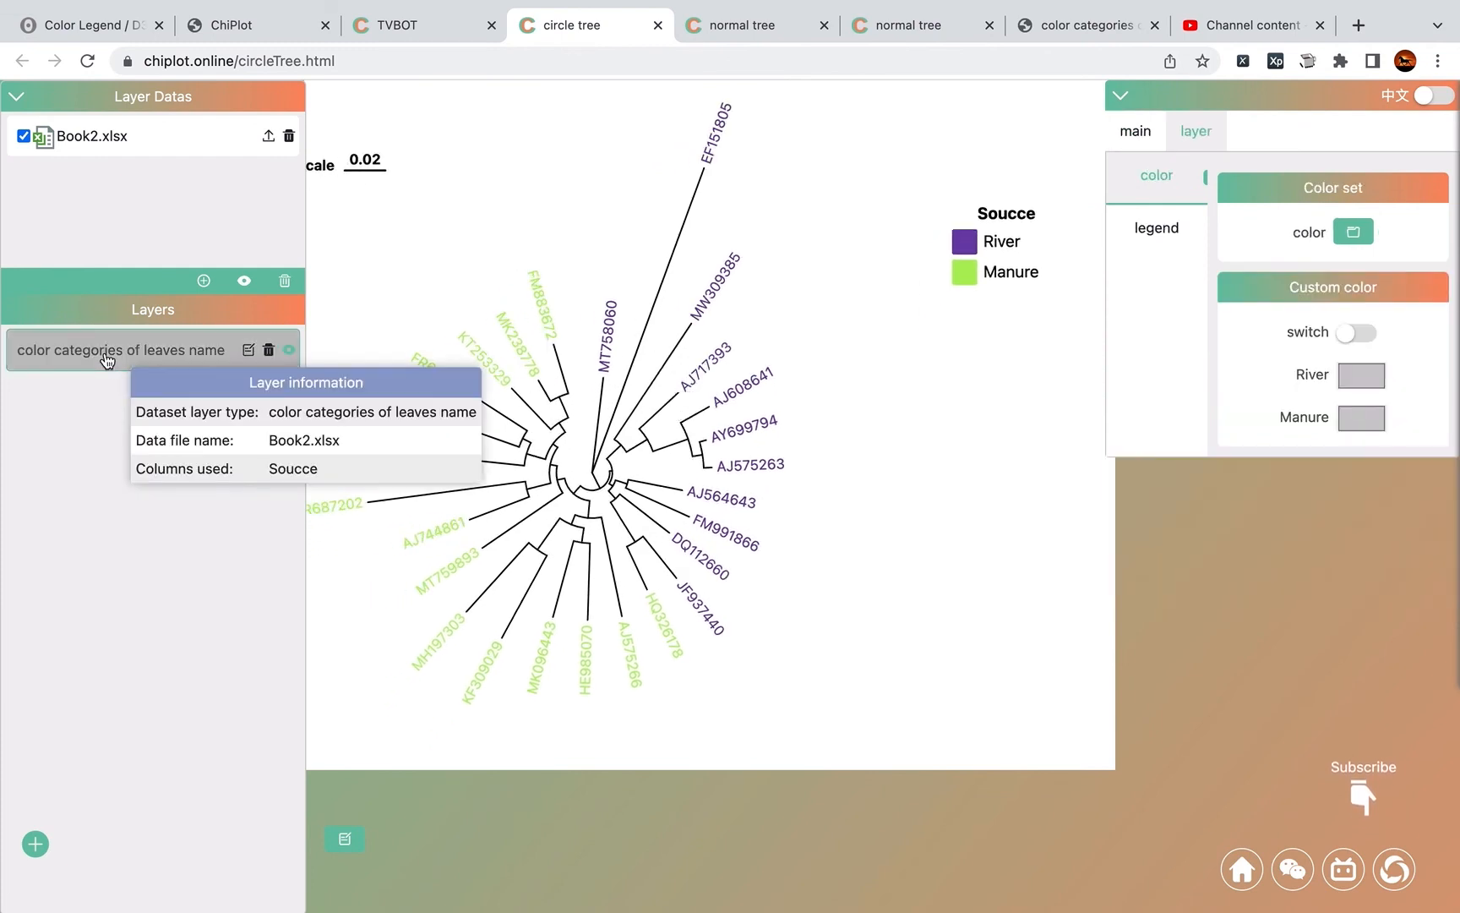
pyautogui.click(1182, 246)
pyautogui.click(1180, 203)
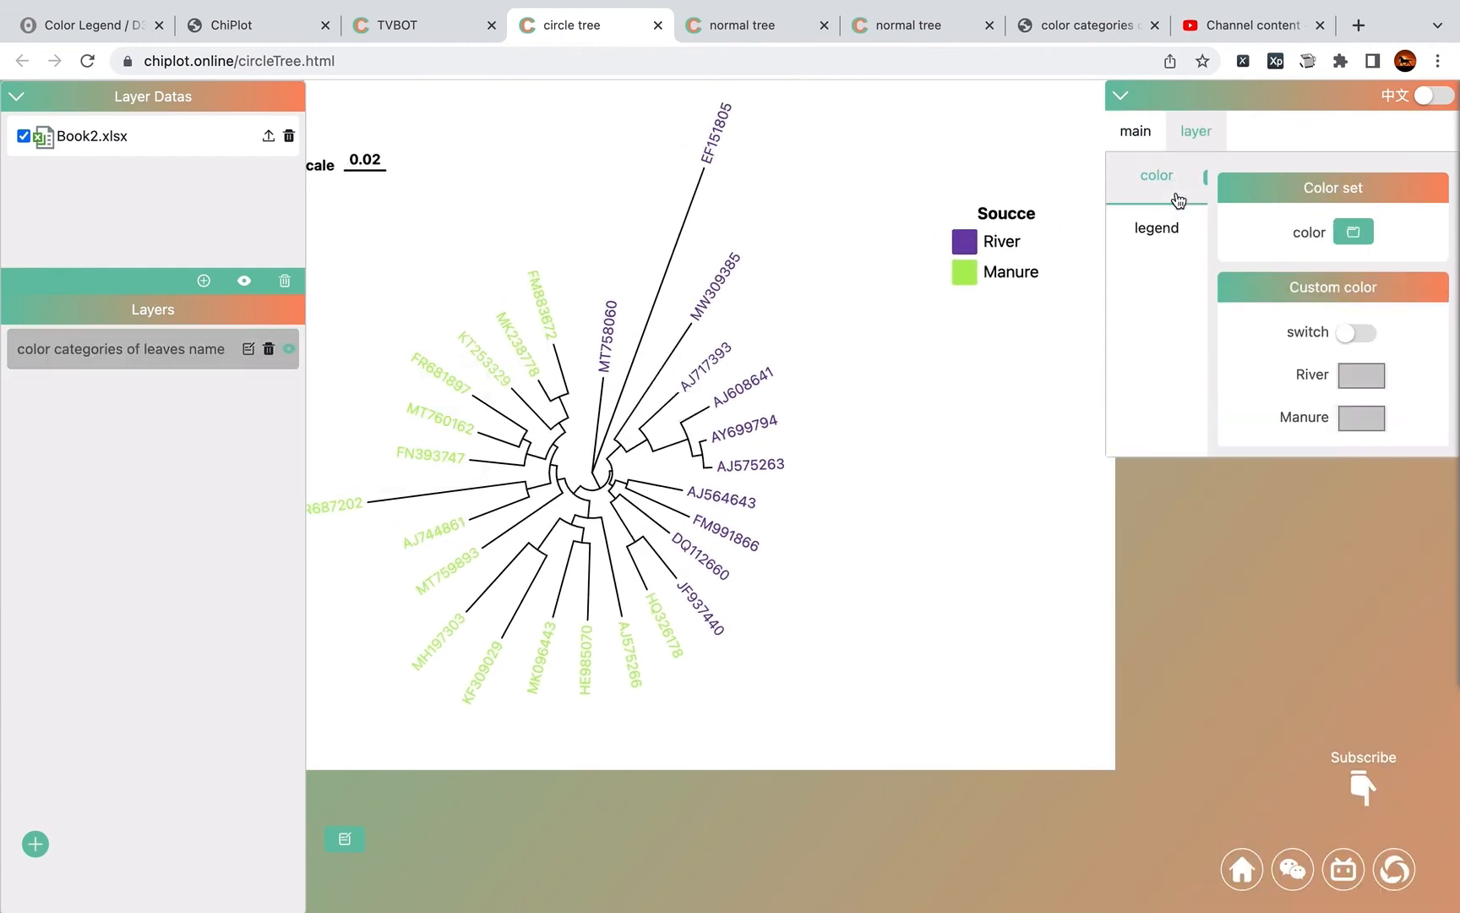
pyautogui.click(1191, 243)
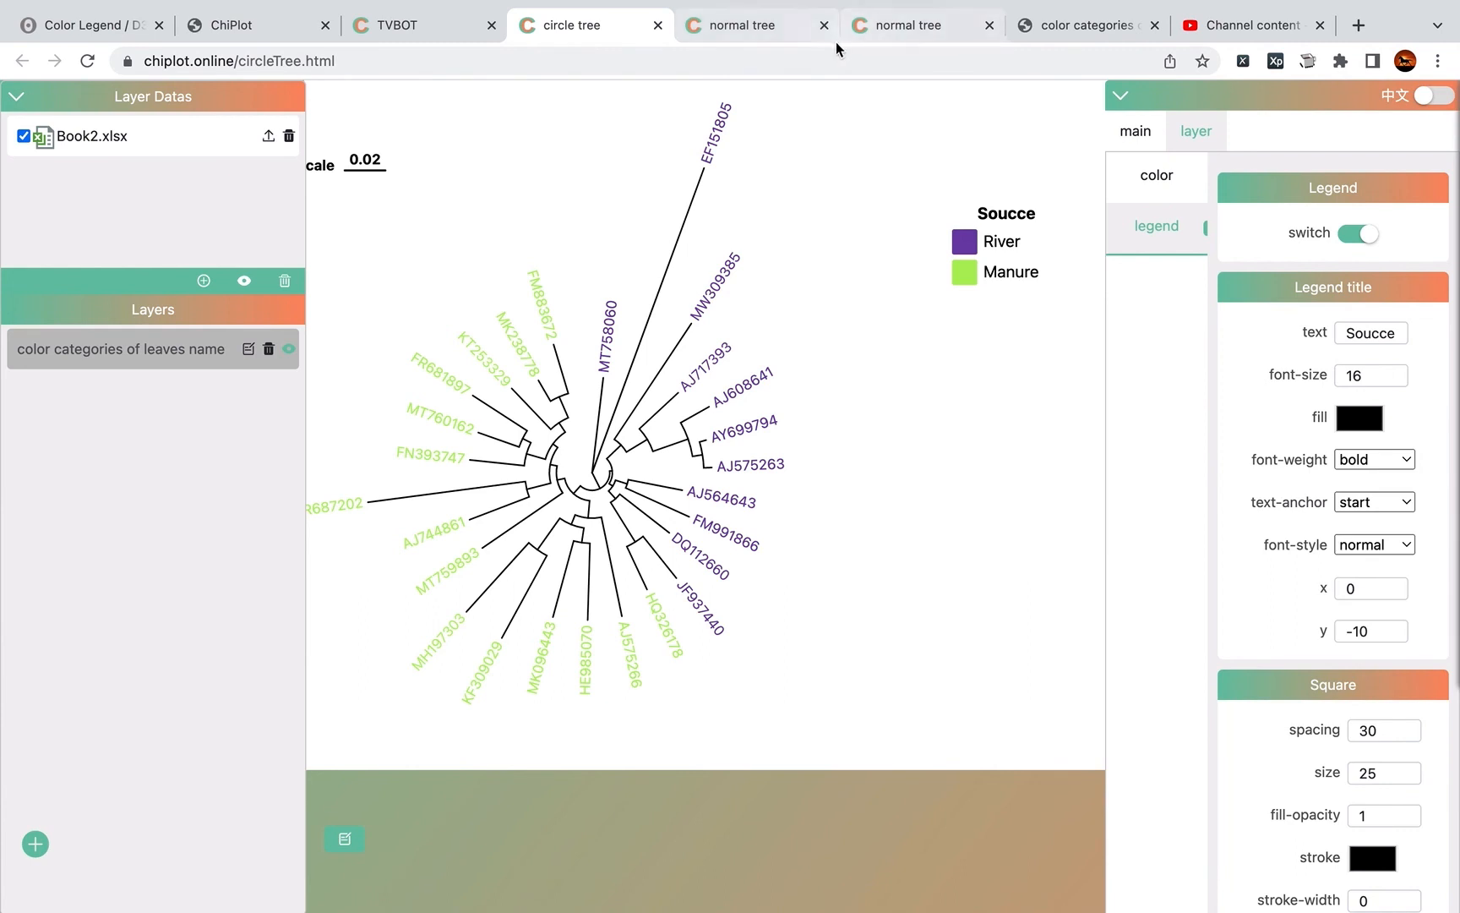
pyautogui.click(772, 29)
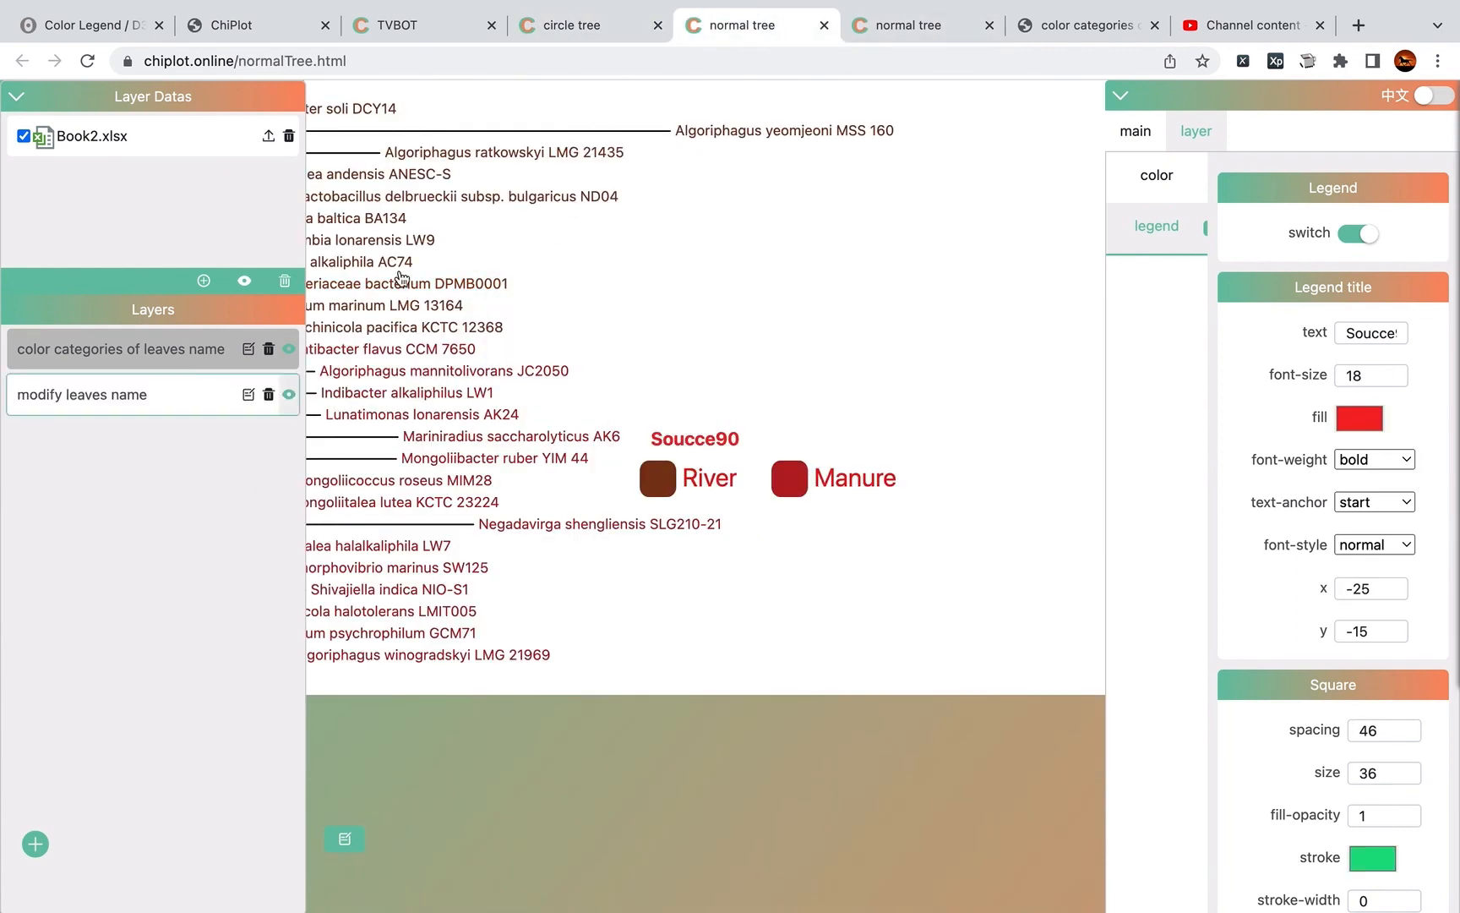